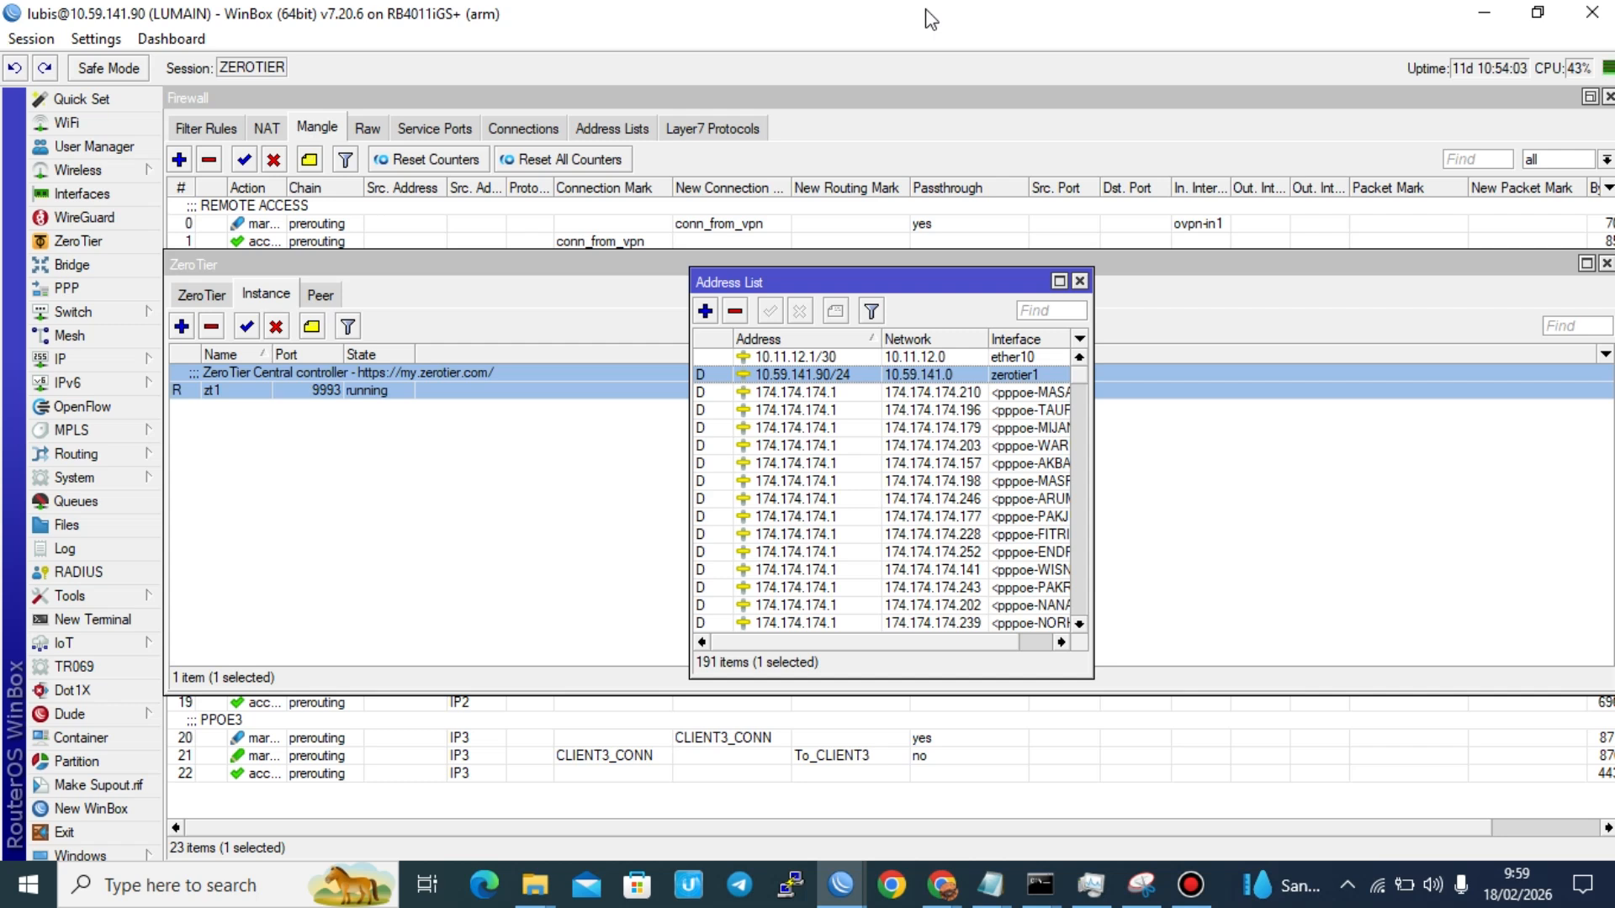
Step: Open a new blank Notepad document over the router session
{"action": "key", "text": "super+r"}
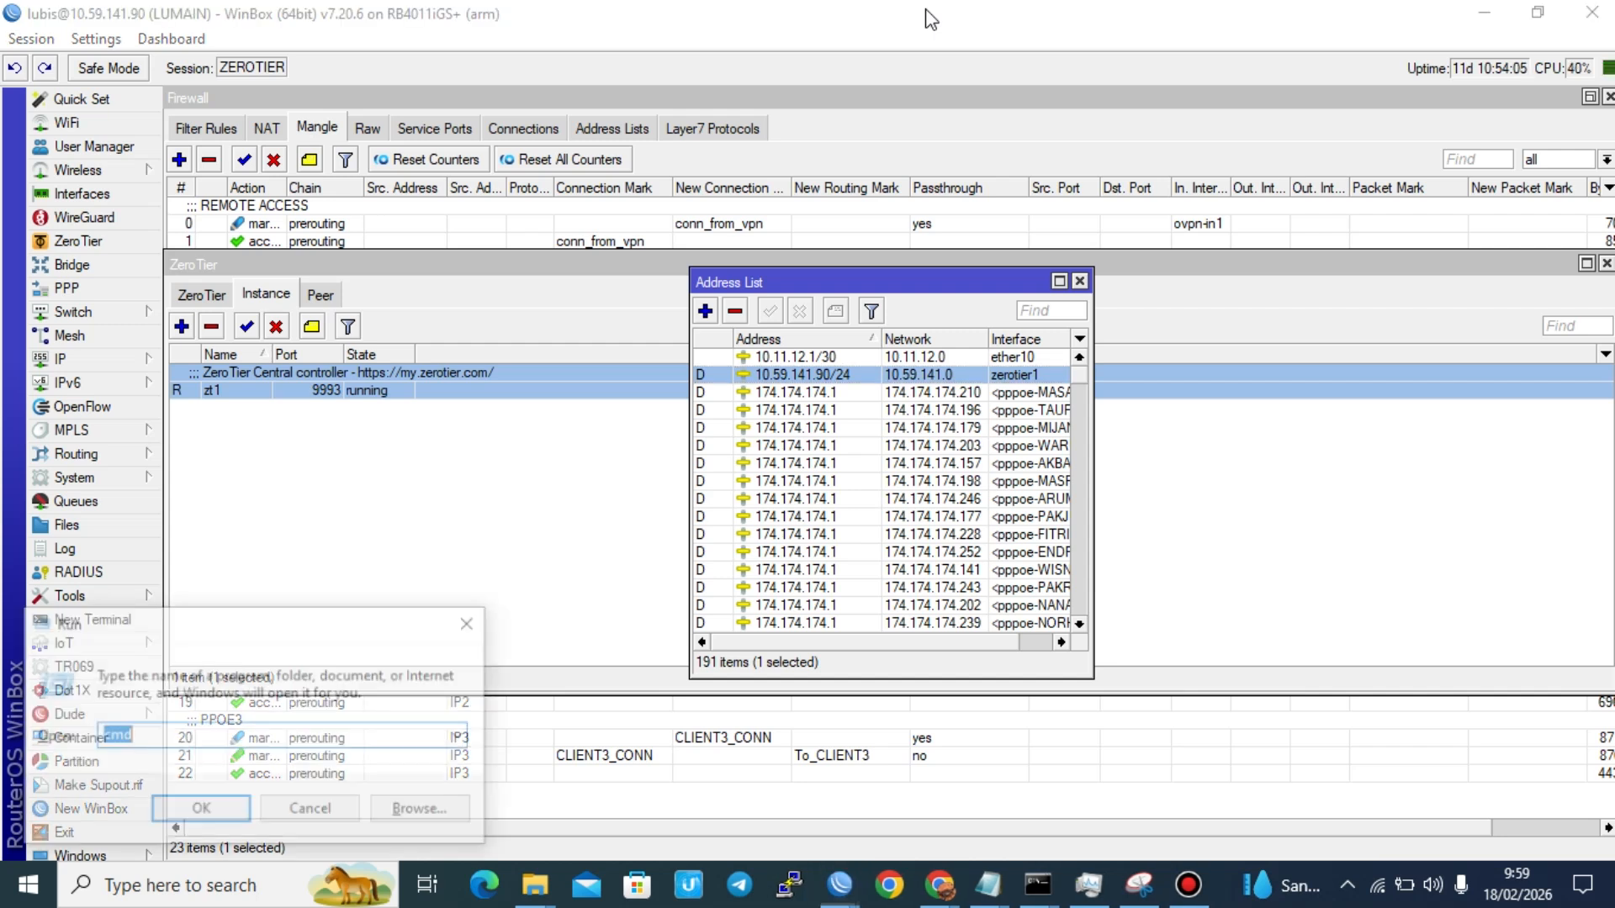
{"action": "type", "text": "n"}
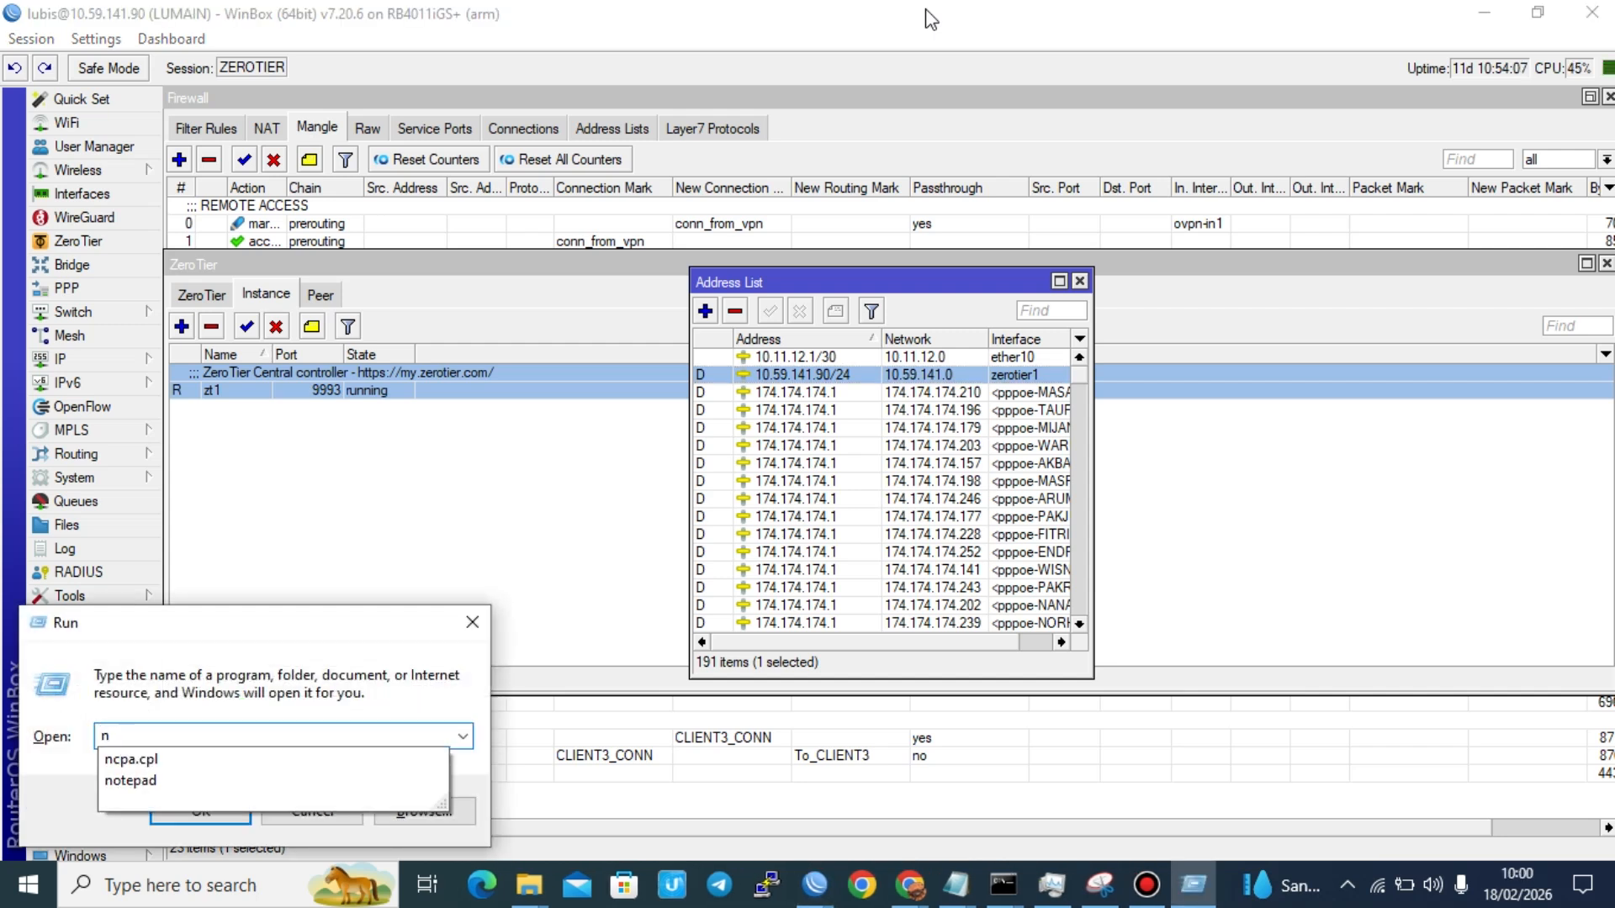
{"action": "type", "text": "otepad"}
{"action": "key", "text": "Return"}
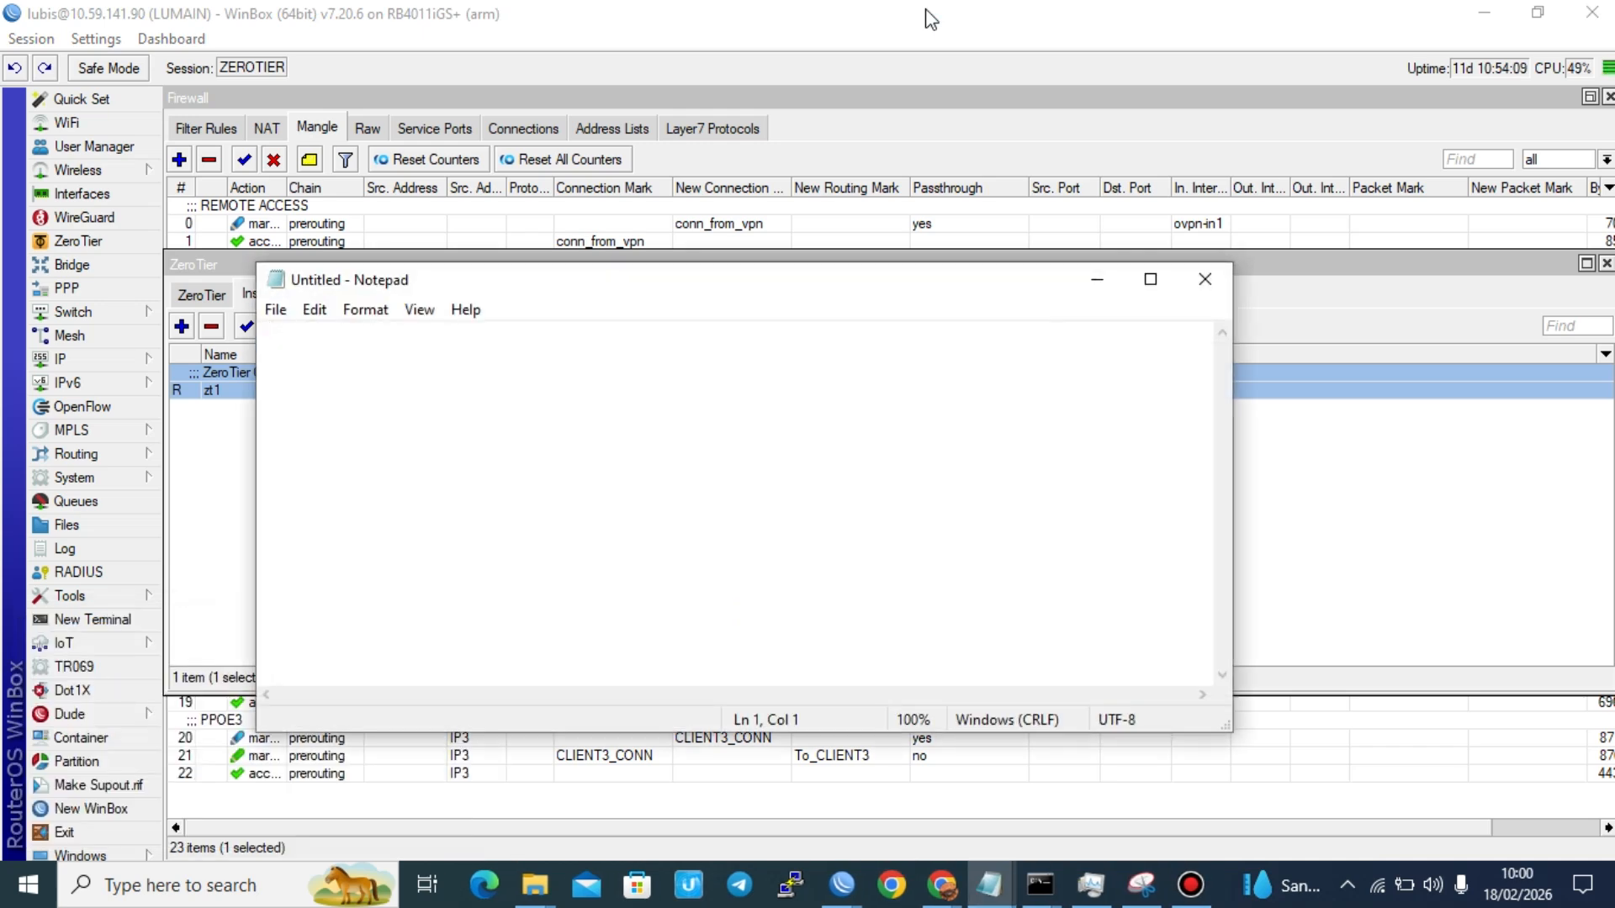
Step: Write "mikrotik" and "zerotier" as the first two lines of the blank note
{"action": "type", "text": "mmikro"}
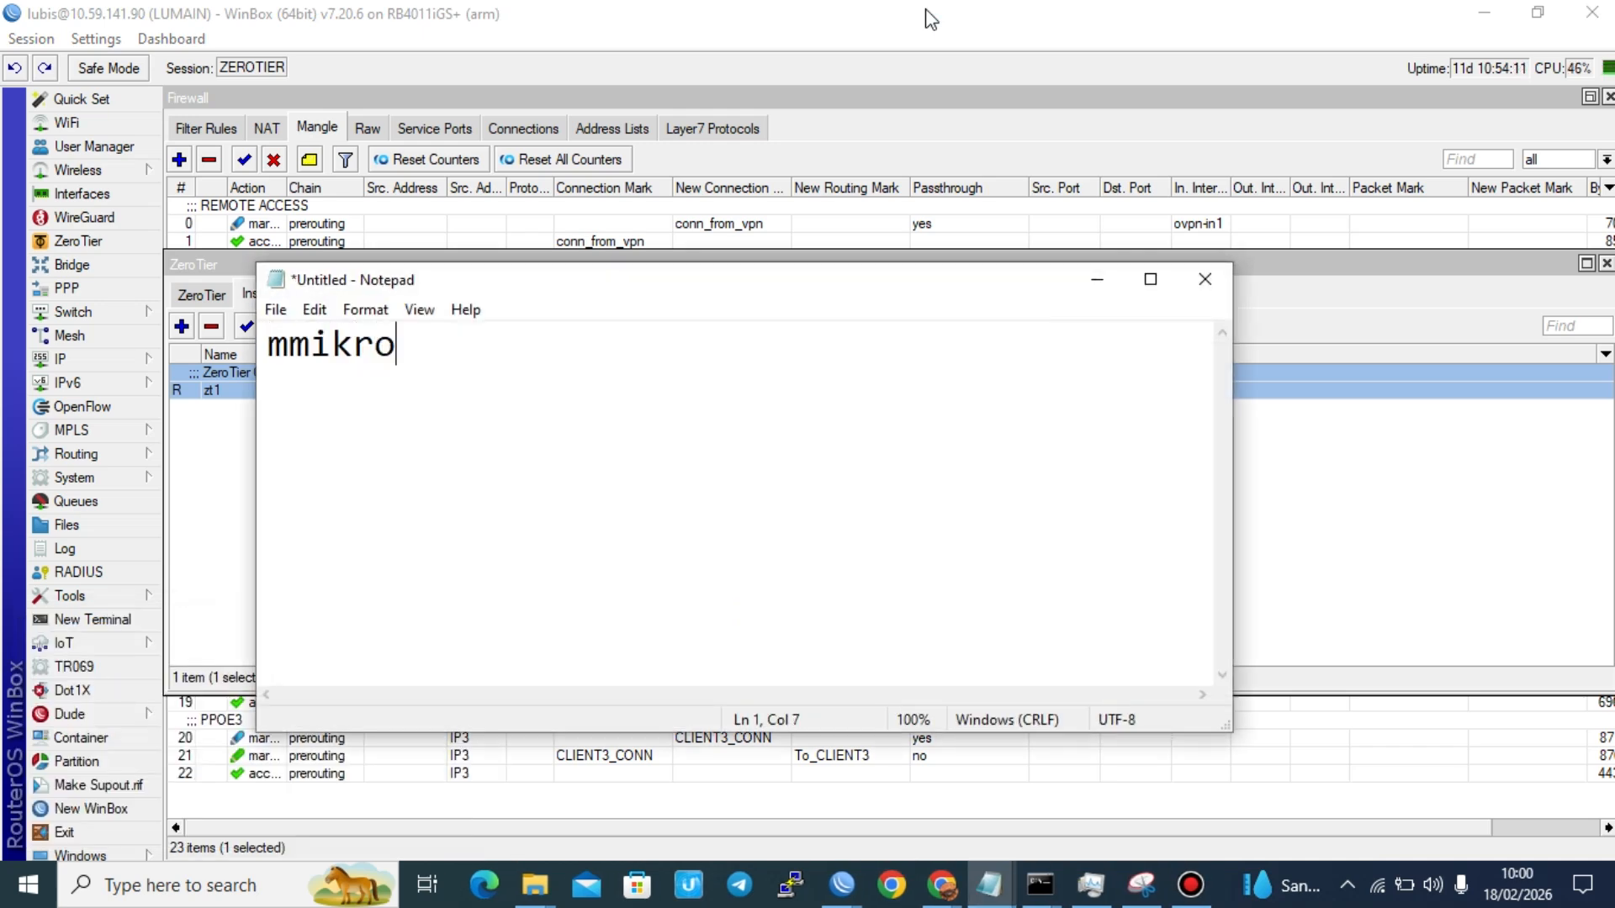
{"action": "key", "text": "BackSpace"}
{"action": "key", "text": "BackSpace"}
{"action": "key", "text": "BackSpace"}
{"action": "key", "text": "BackSpace"}
{"action": "key", "text": "BackSpace"}
{"action": "type", "text": "ikrotik"}
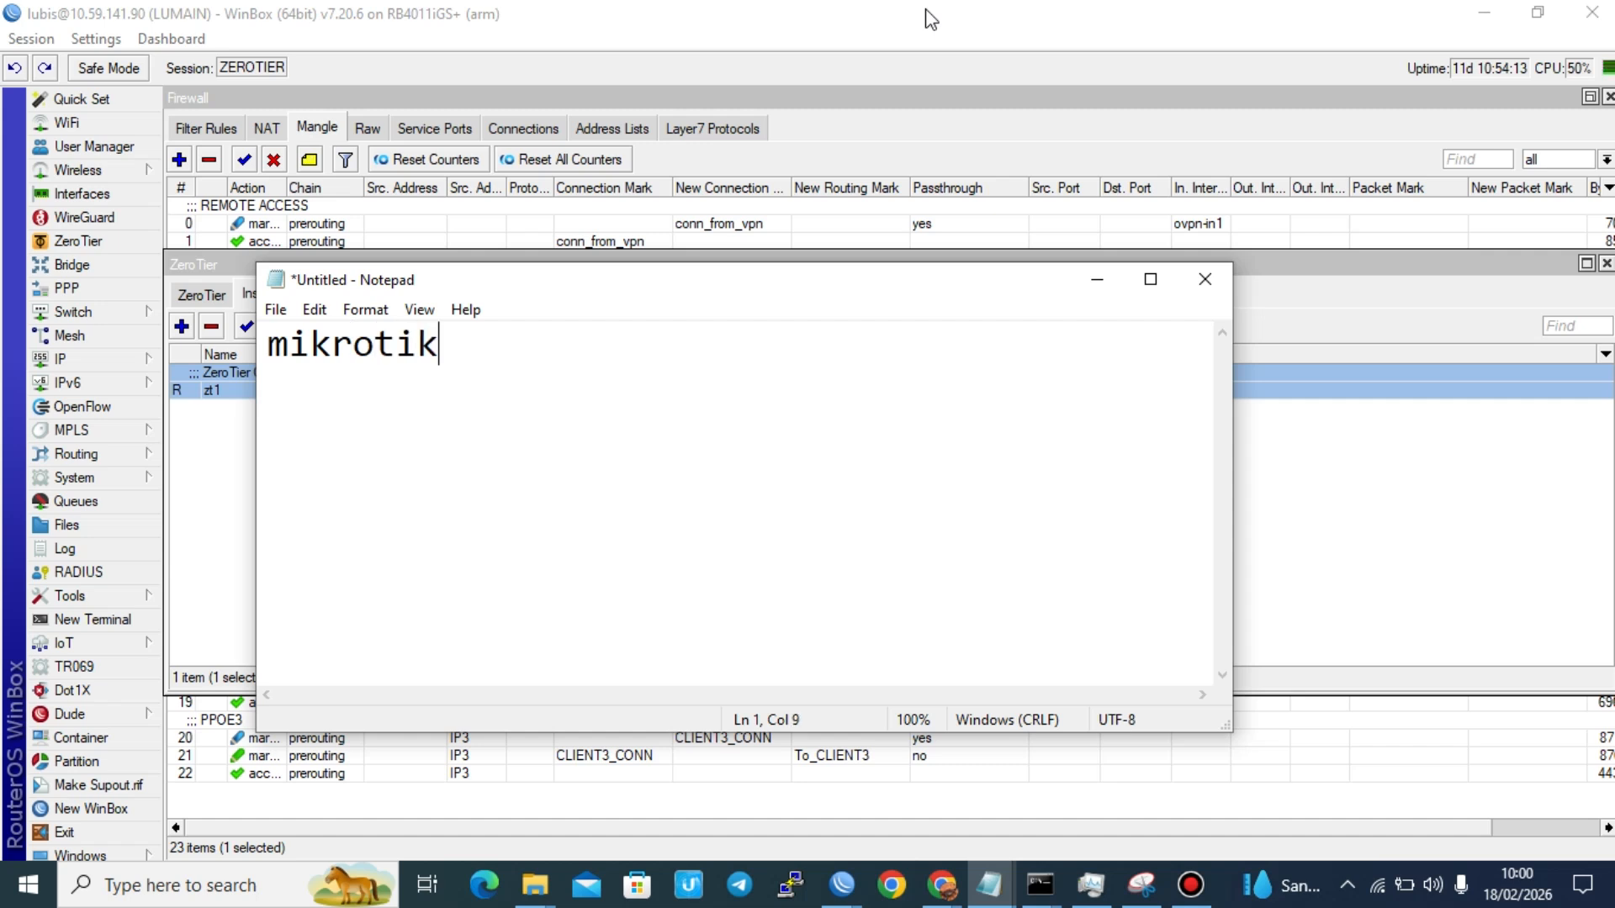
{"action": "key", "text": "Return"}
{"action": "type", "text": "zeri"}
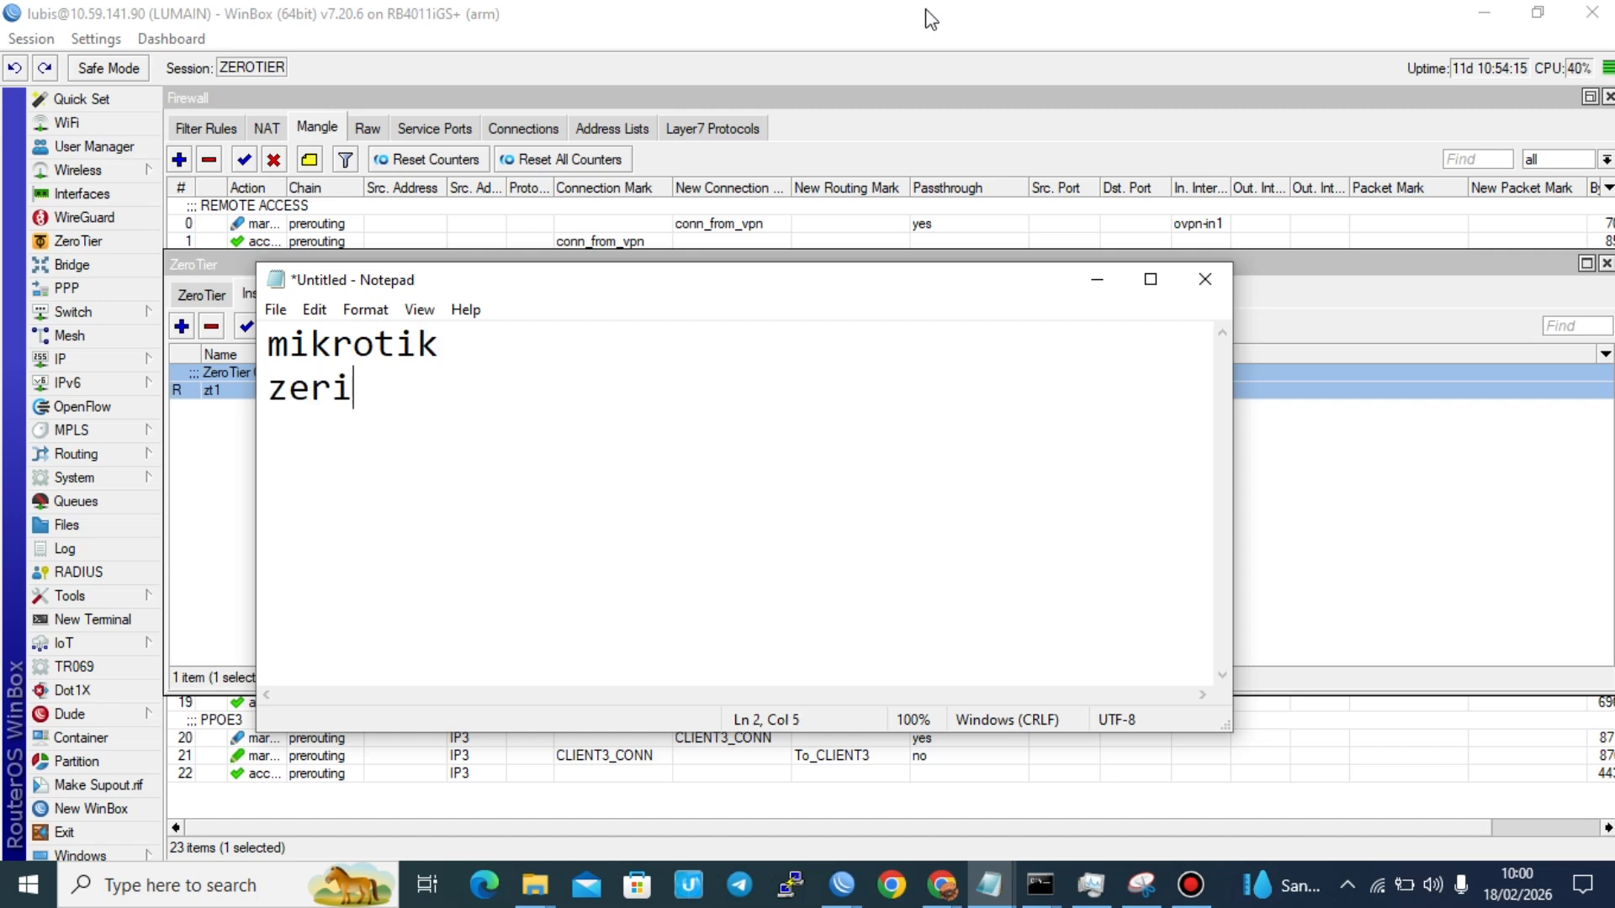
{"action": "key", "text": "BackSpace"}
{"action": "type", "text": "otier"}
{"action": "key", "text": "Return"}
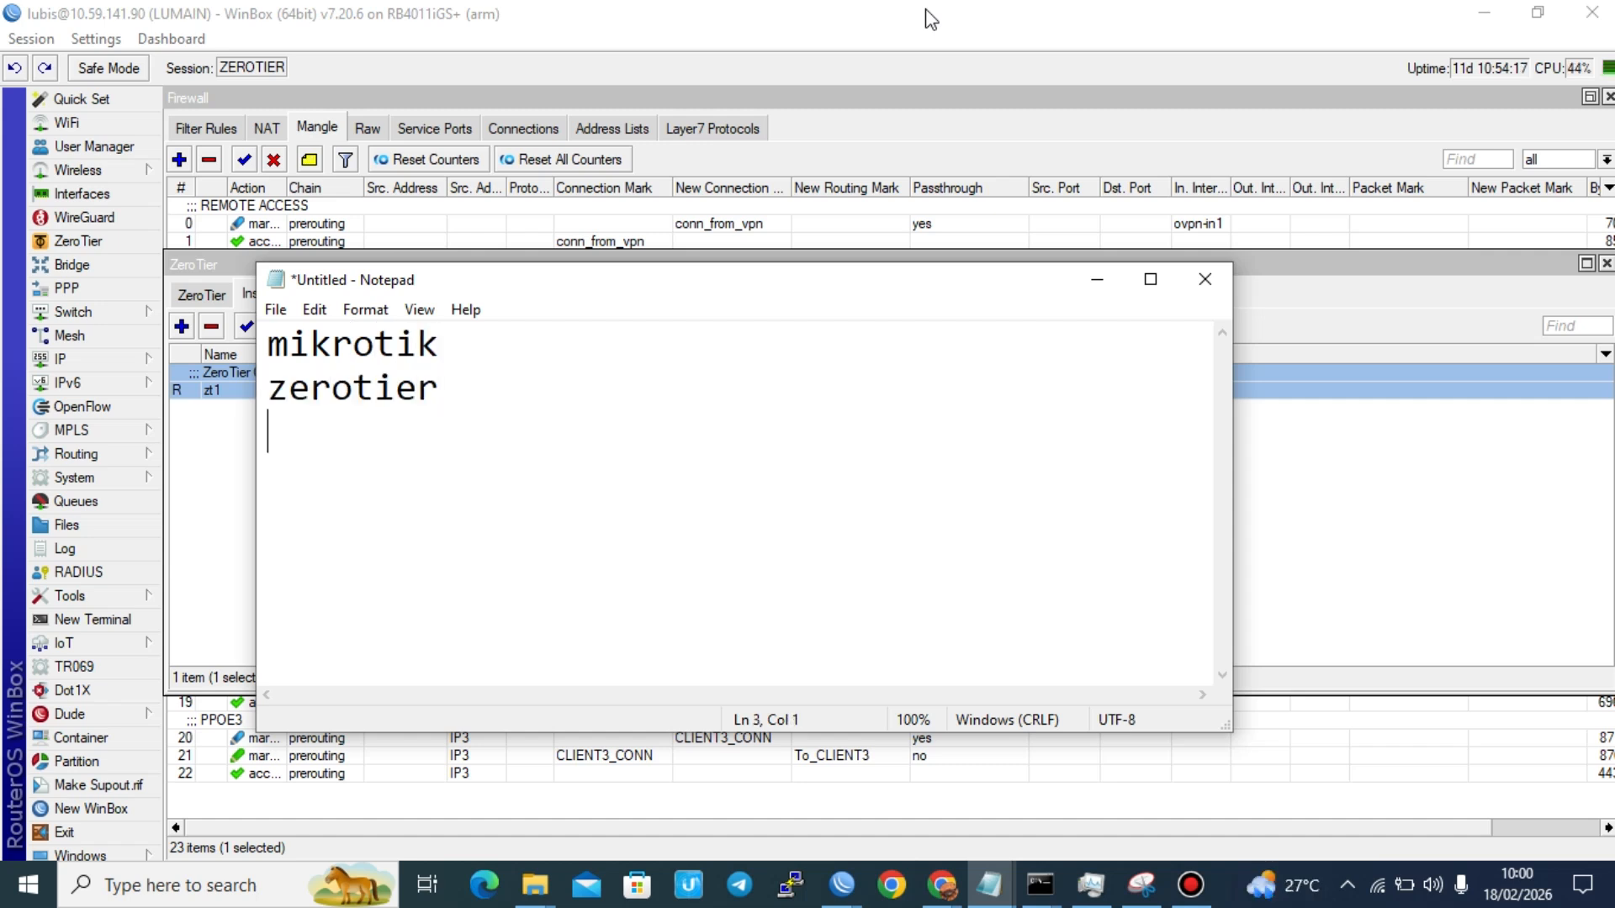
Step: Add the line "ip zerotier = 10.59.141.90" below "zerotier" in the note
{"action": "type", "text": "ip z"}
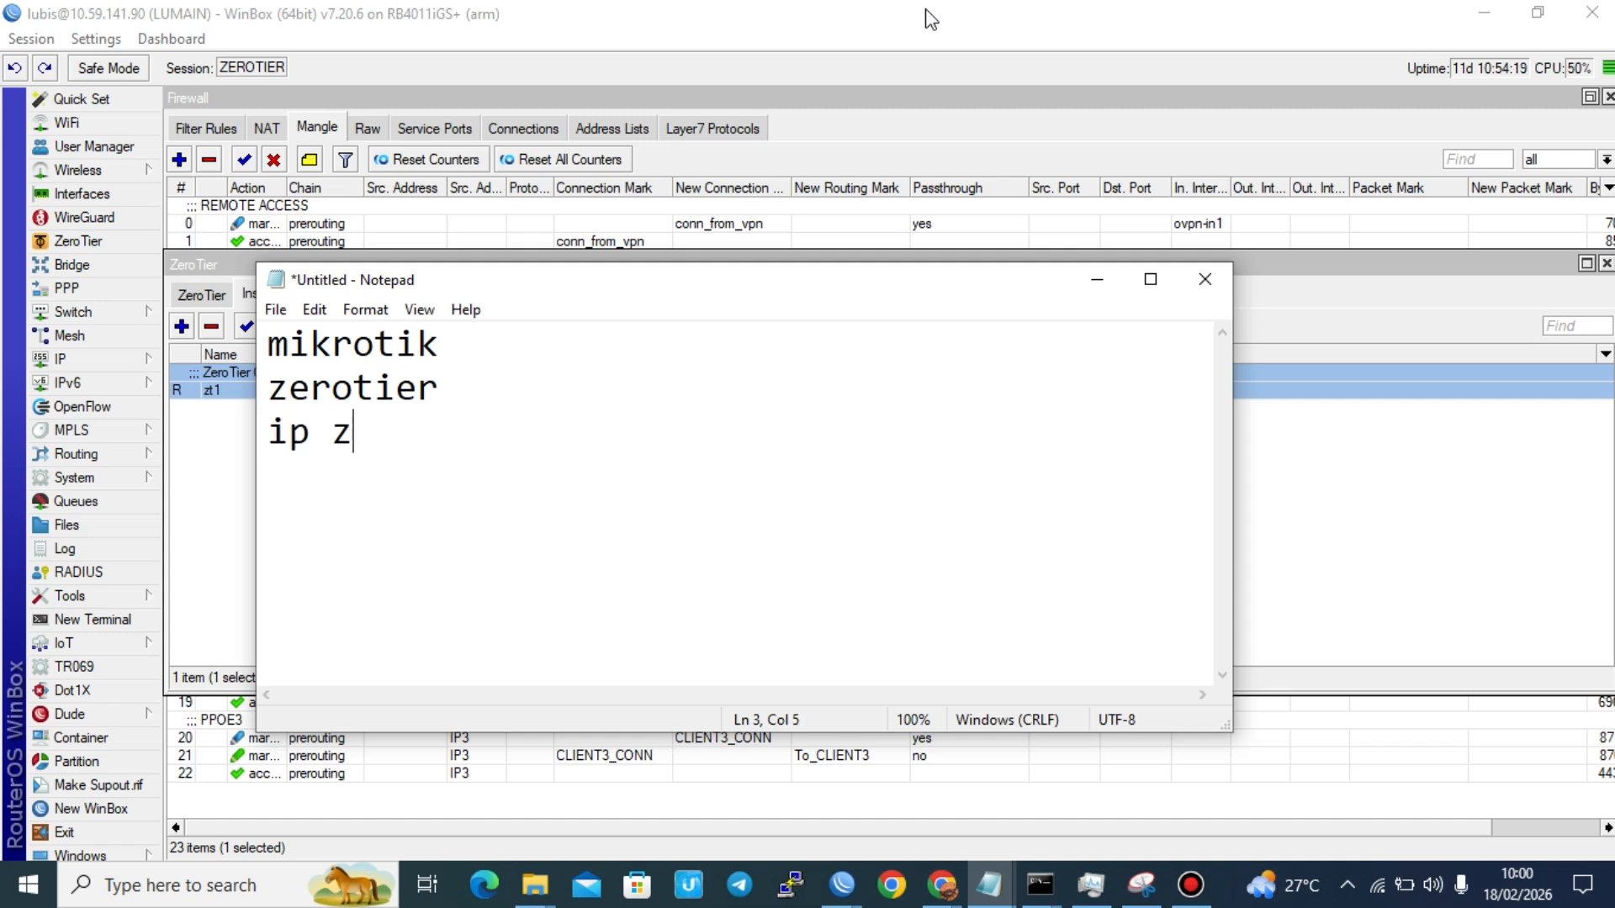
{"action": "type", "text": "erotier "}
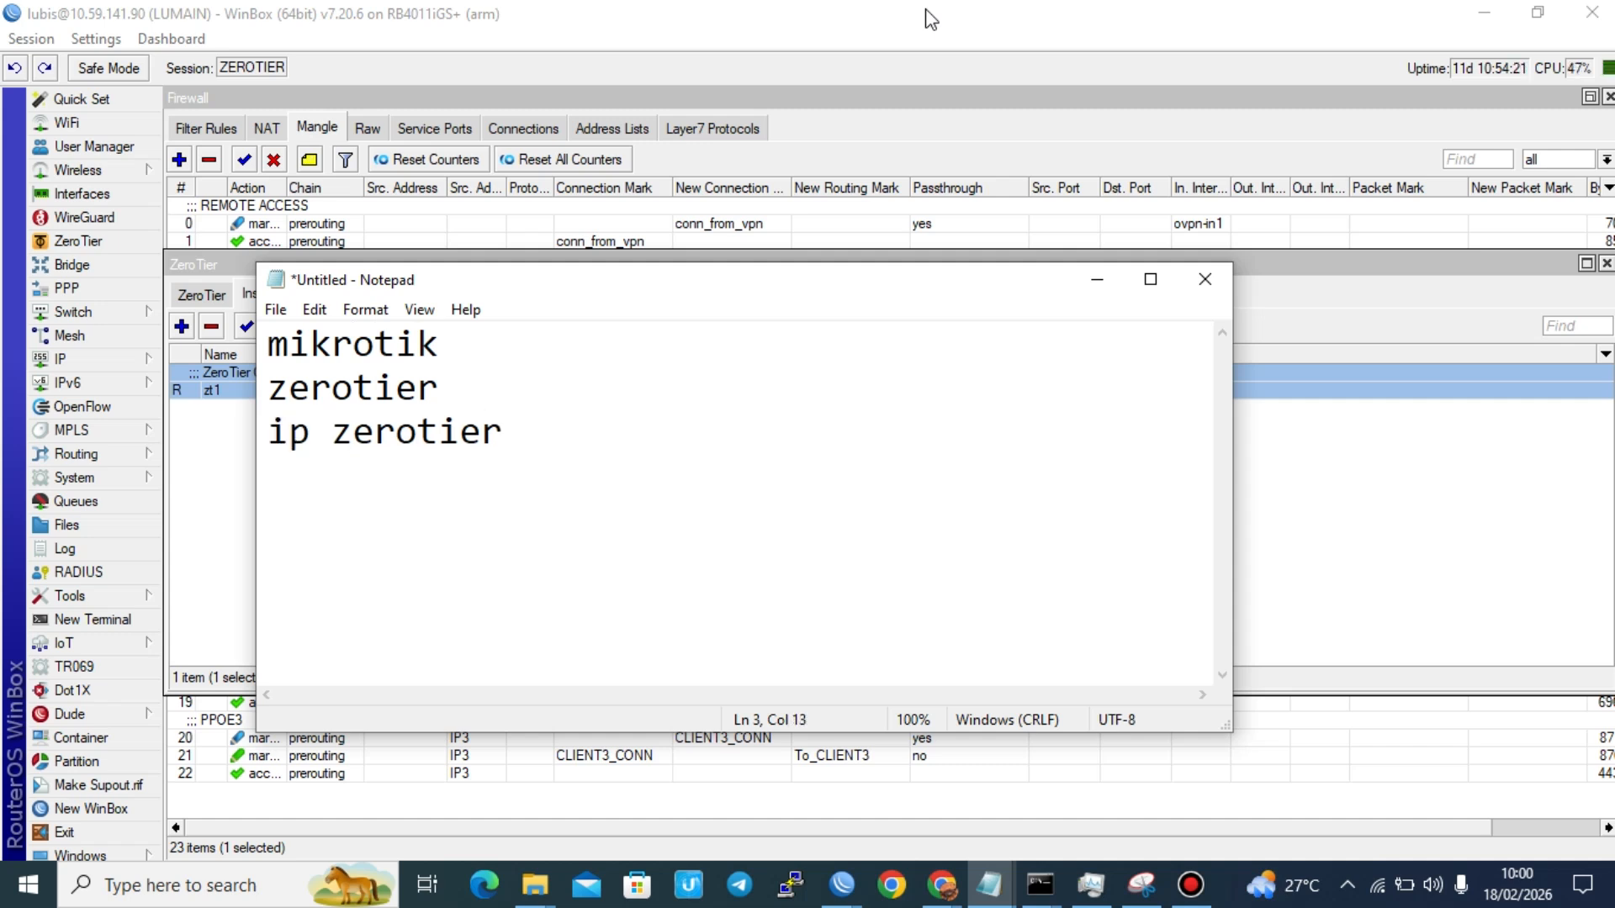
{"action": "type", "text": "= 10.59."}
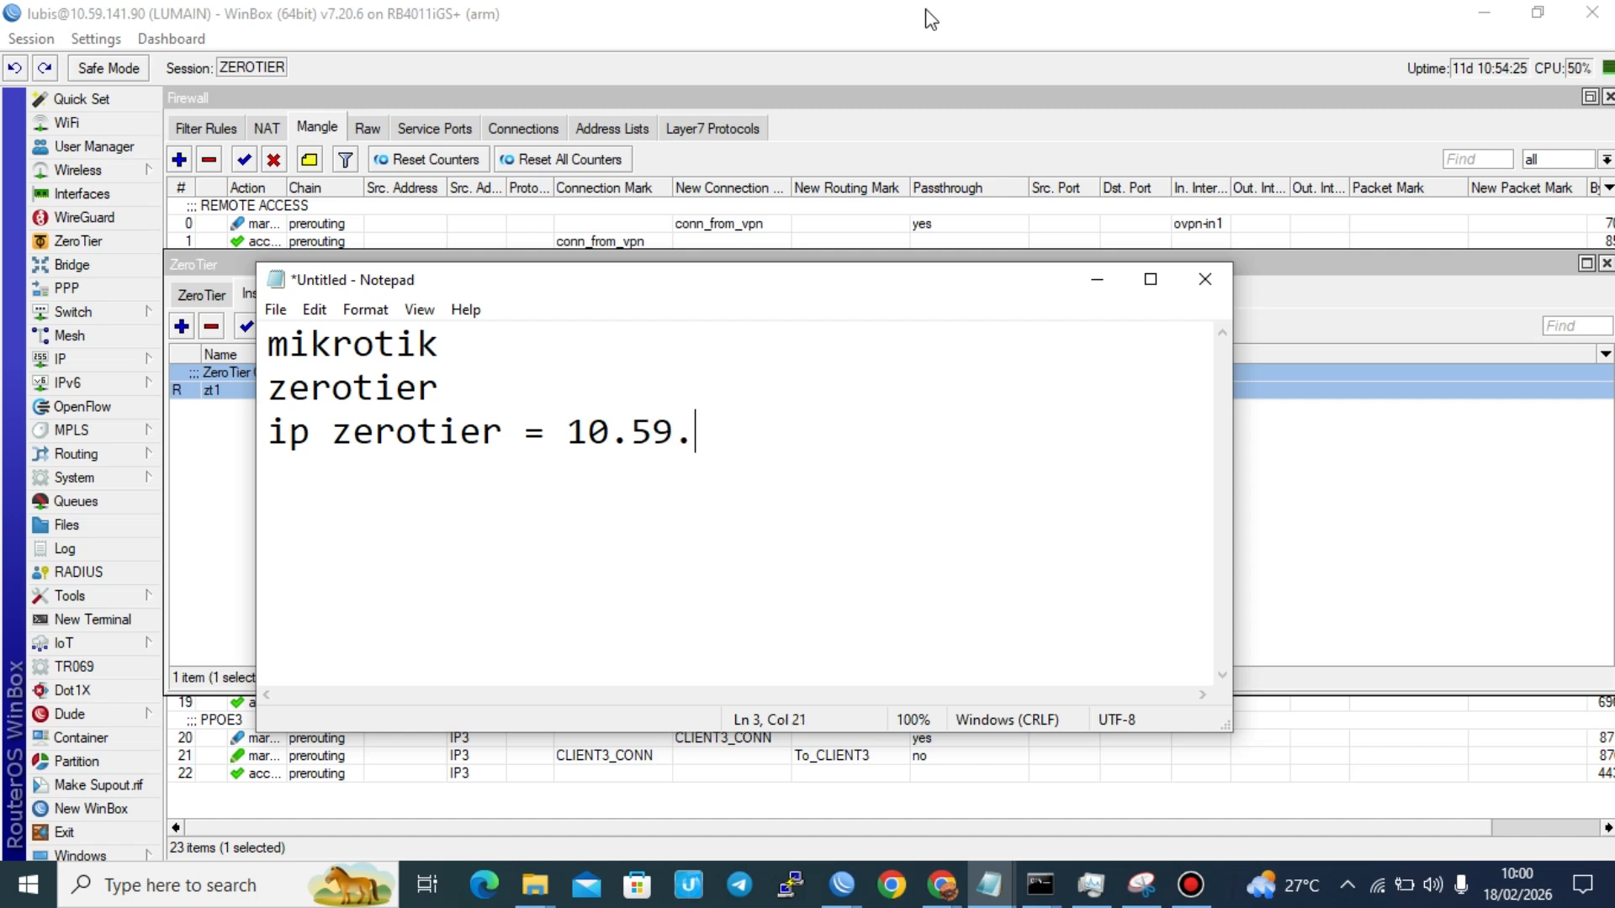
{"action": "type", "text": "141.0"}
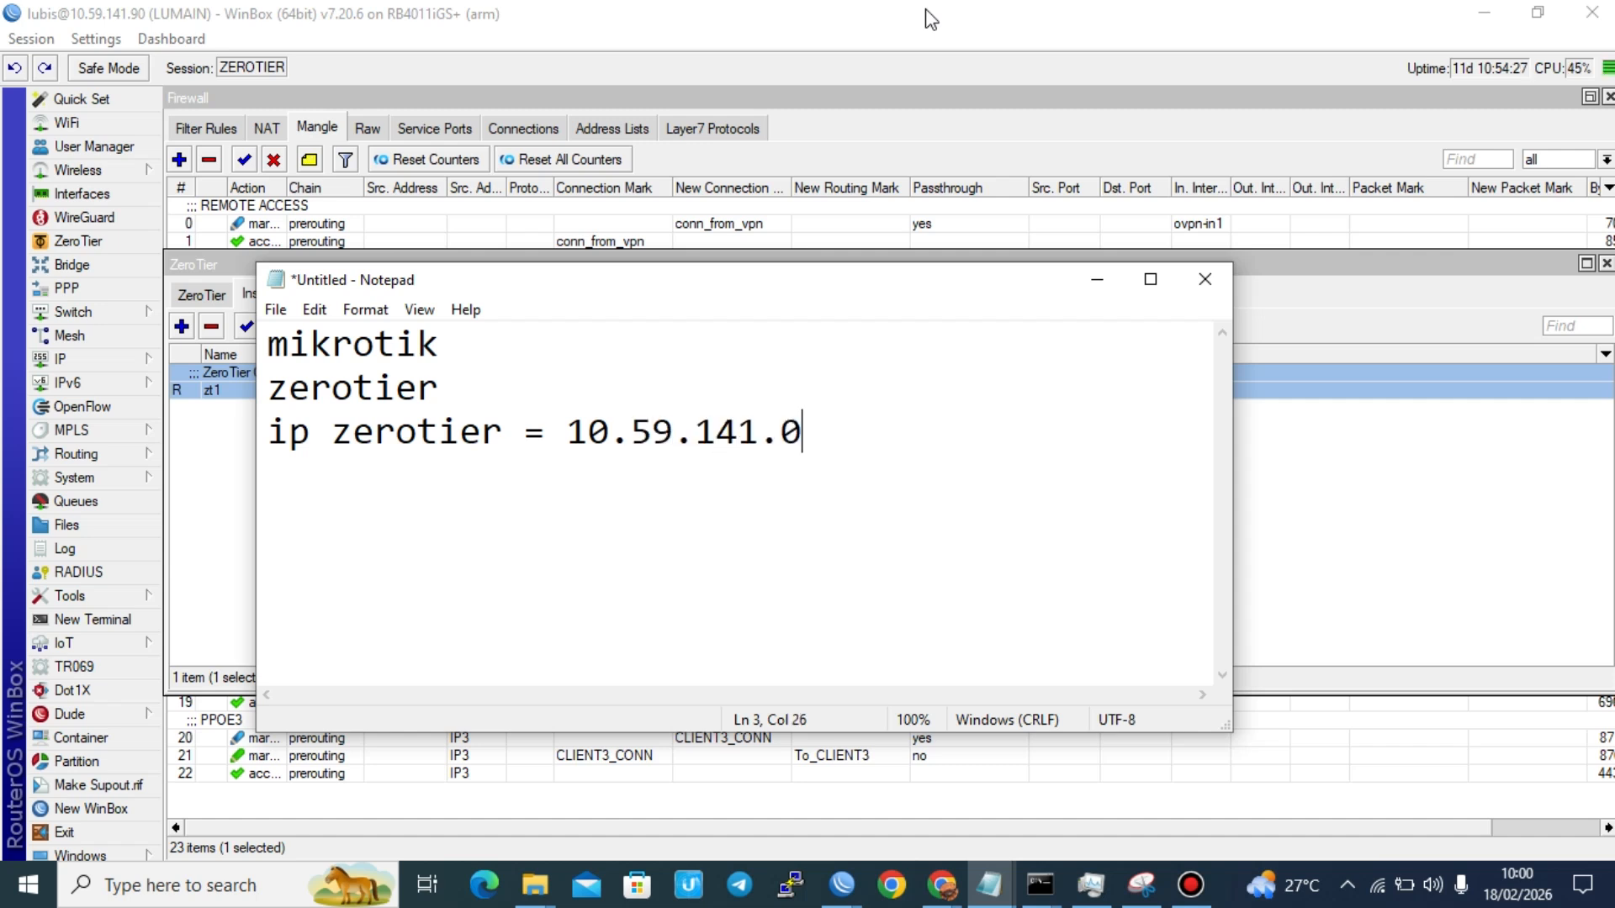
{"action": "key", "text": "BackSpace"}
{"action": "type", "text": "90"}
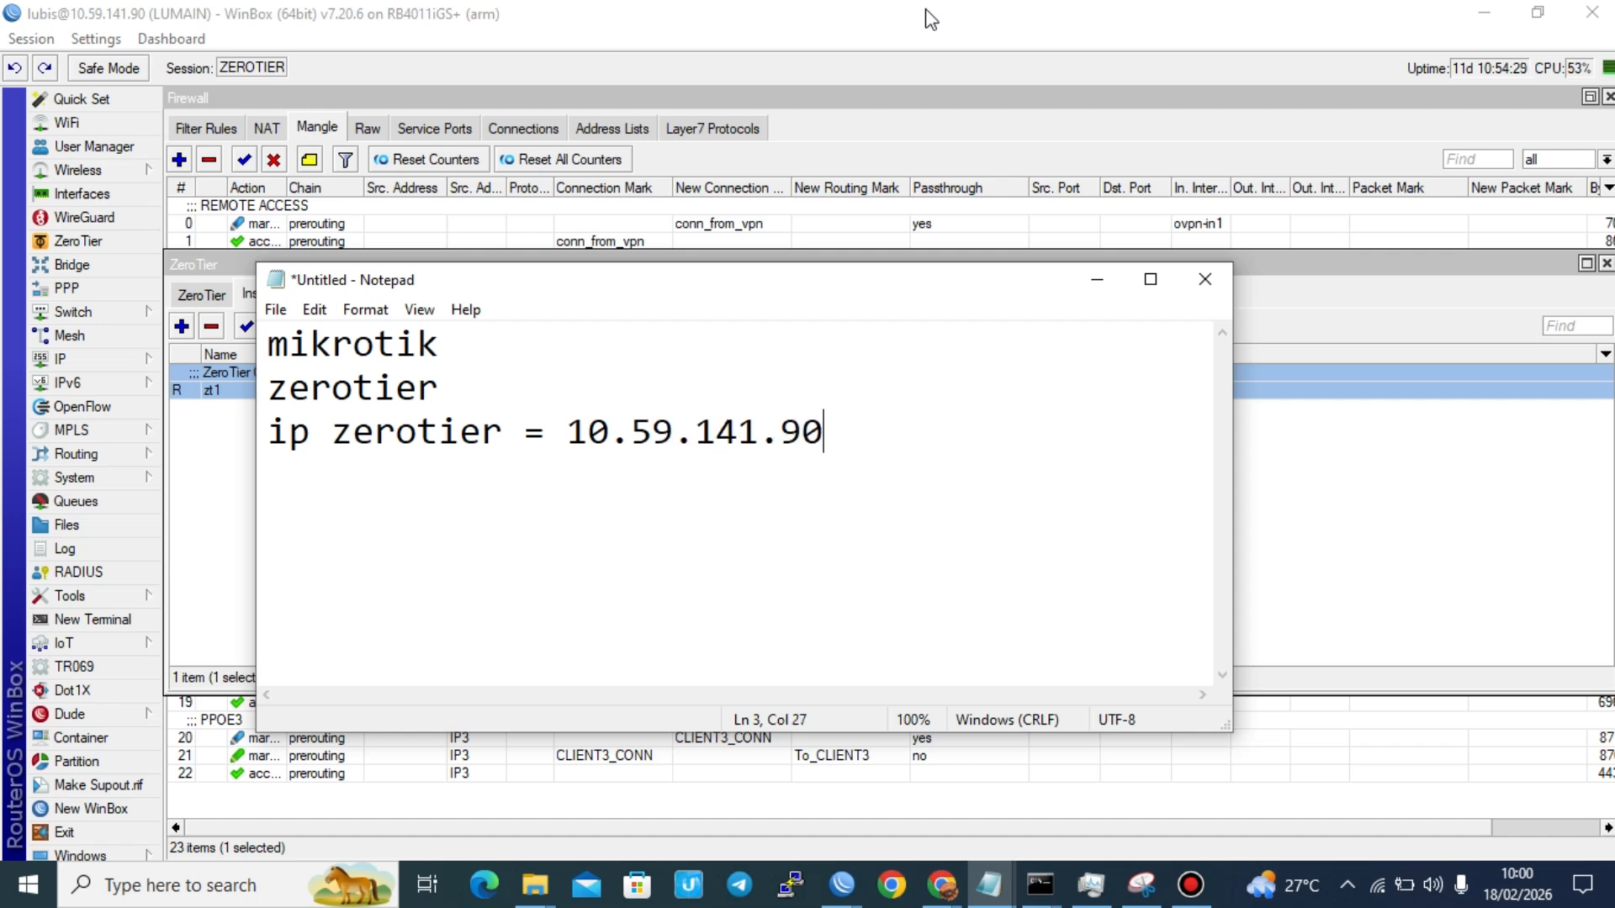
Step: Add the address 175.175.175.245 on a new line below the ZeroTier IP
{"action": "key", "text": "Return"}
{"action": "type", "text": "175.174"}
{"action": "key", "text": "BackSpace"}
{"action": "type", "text": "5.175"}
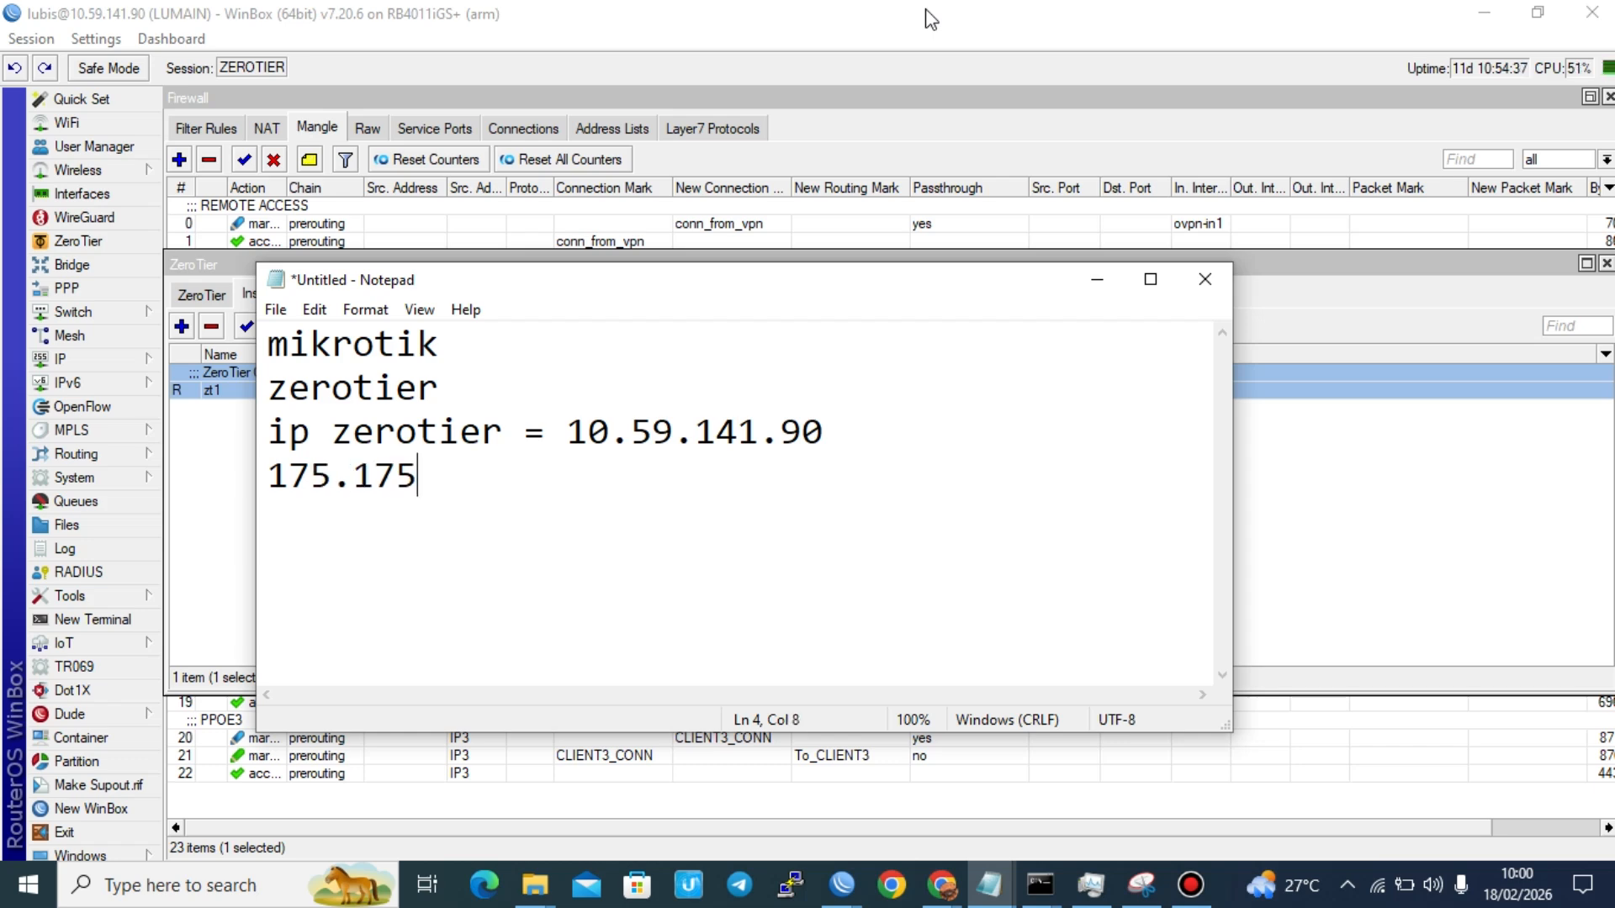
{"action": "type", "text": "."}
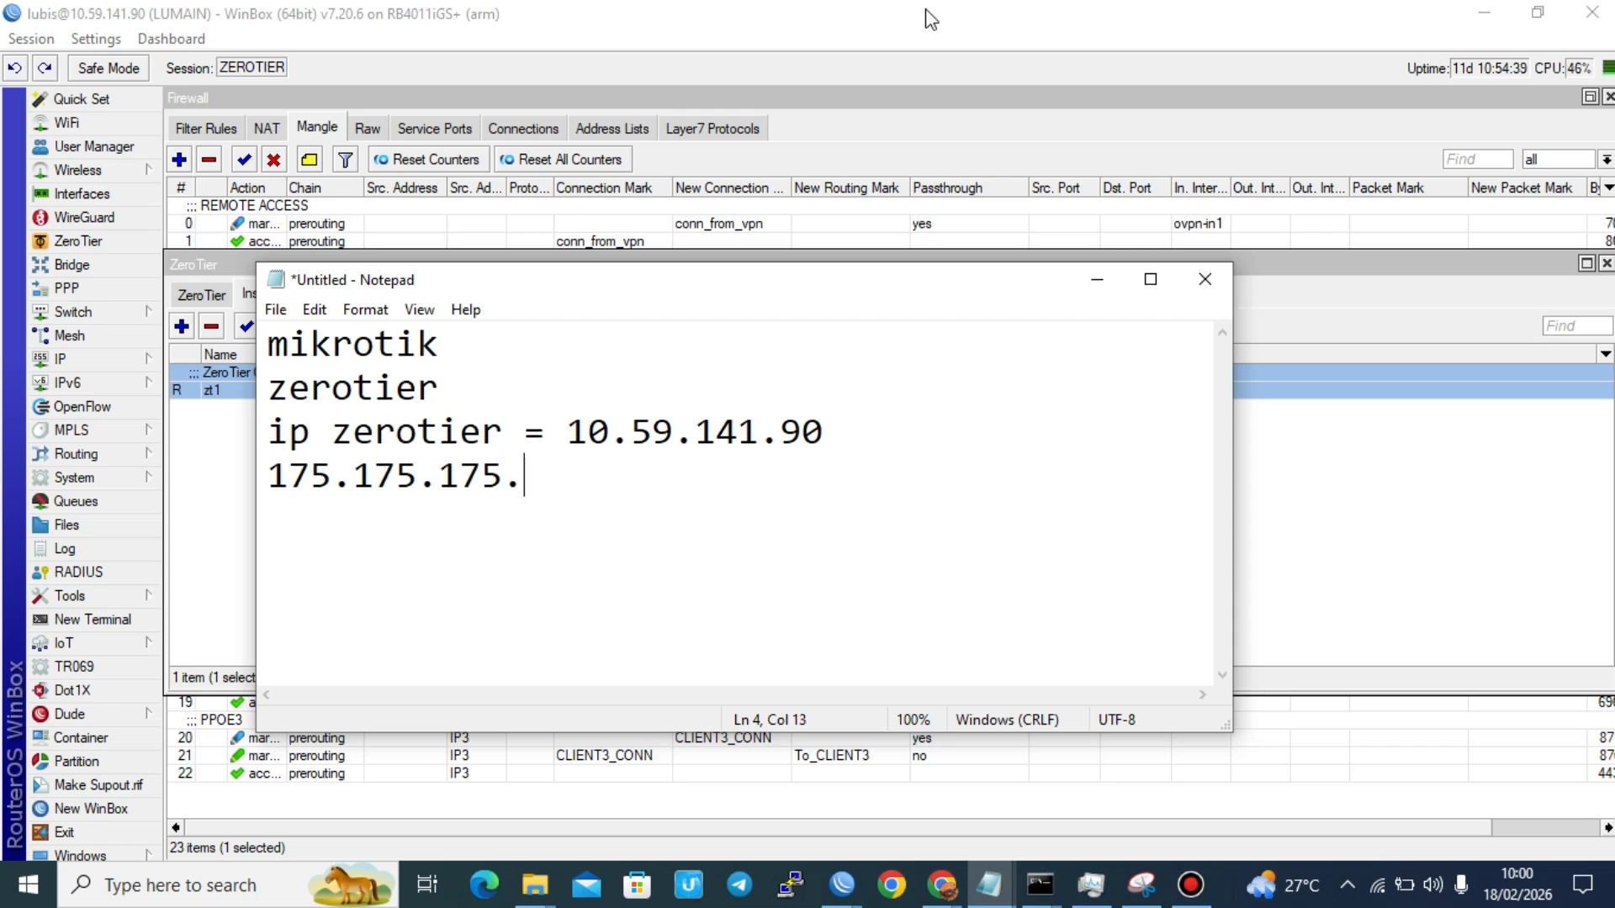
{"action": "type", "text": "245"}
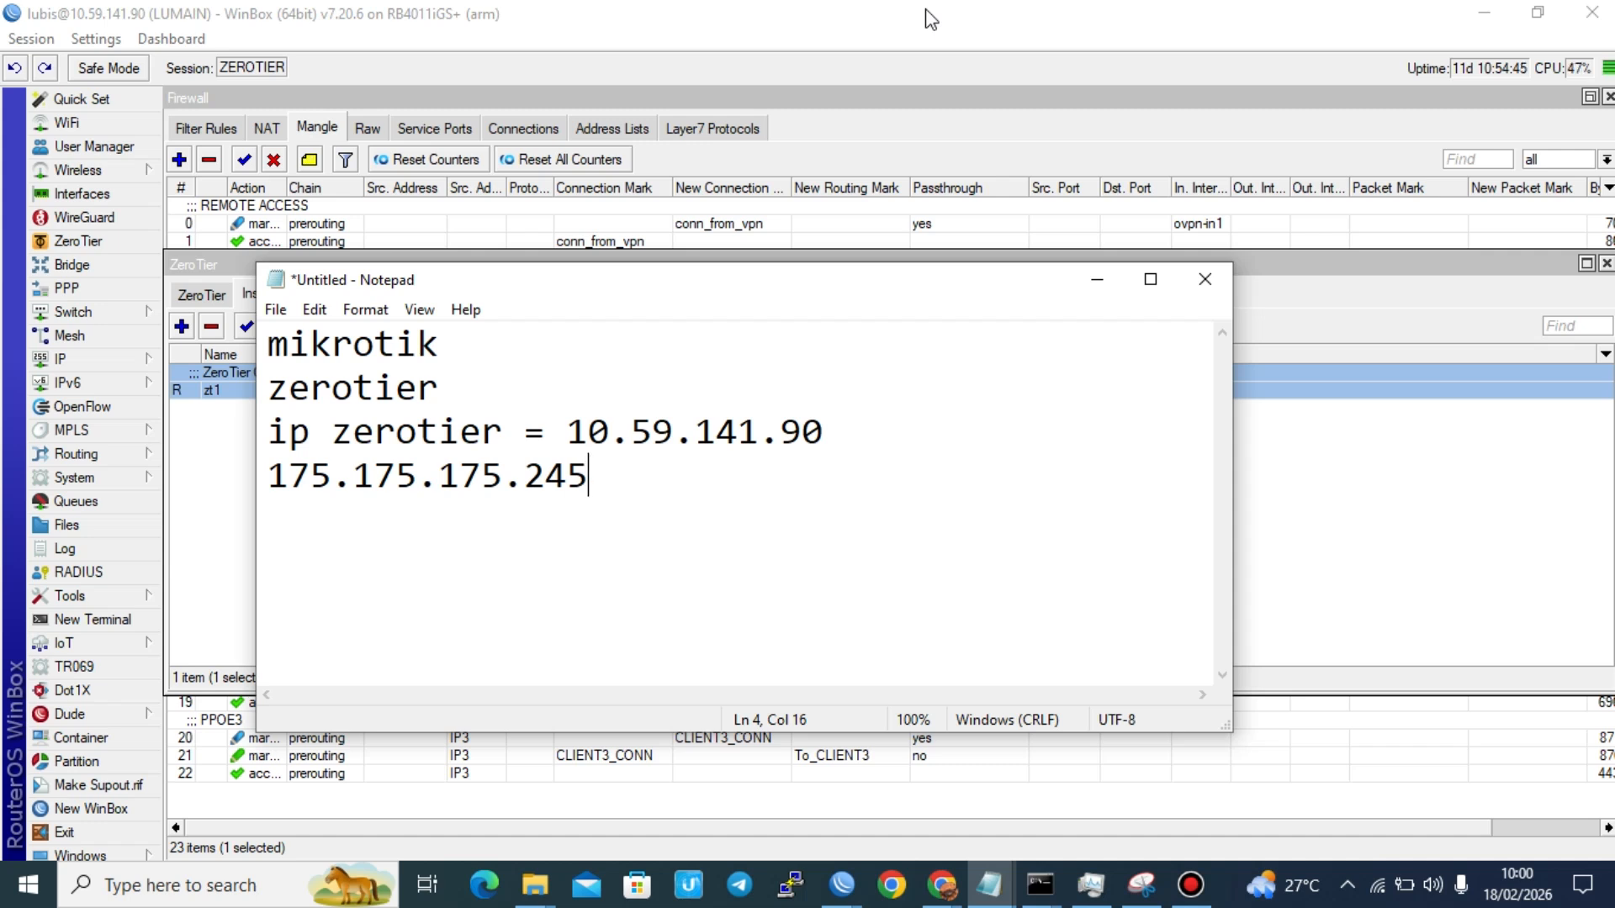
Step: Add the line "forwarding nat mikrotik" below the 175.175.175.245 address and start an empty line after it
{"action": "key", "text": "Return"}
{"action": "type", "text": "forwarding"}
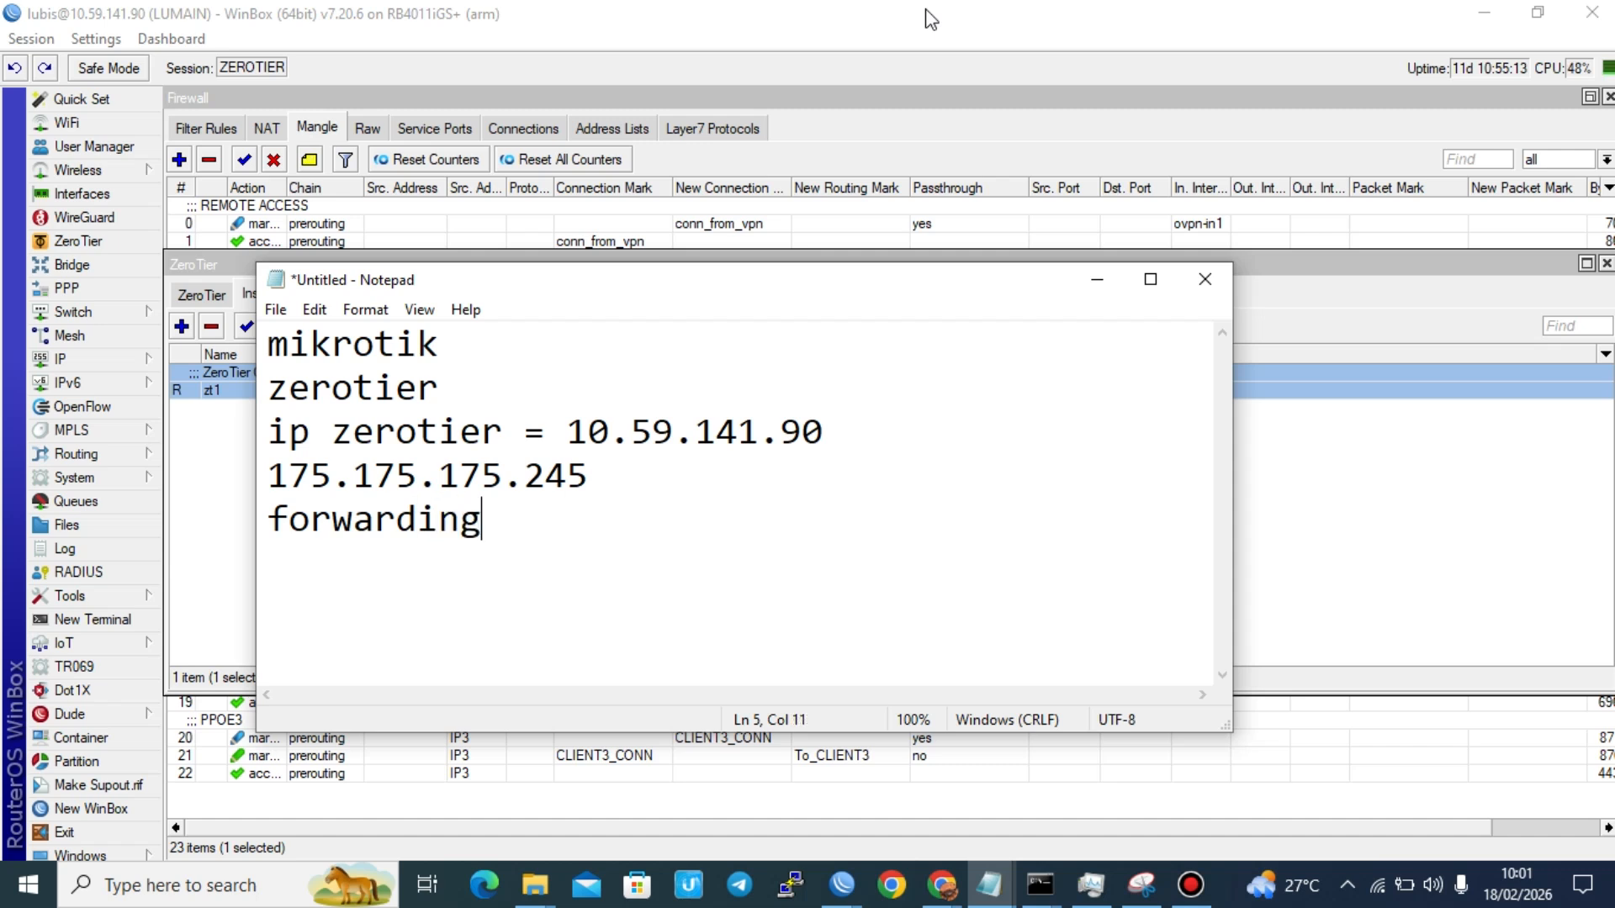
{"action": "type", "text": " nat mikroti"}
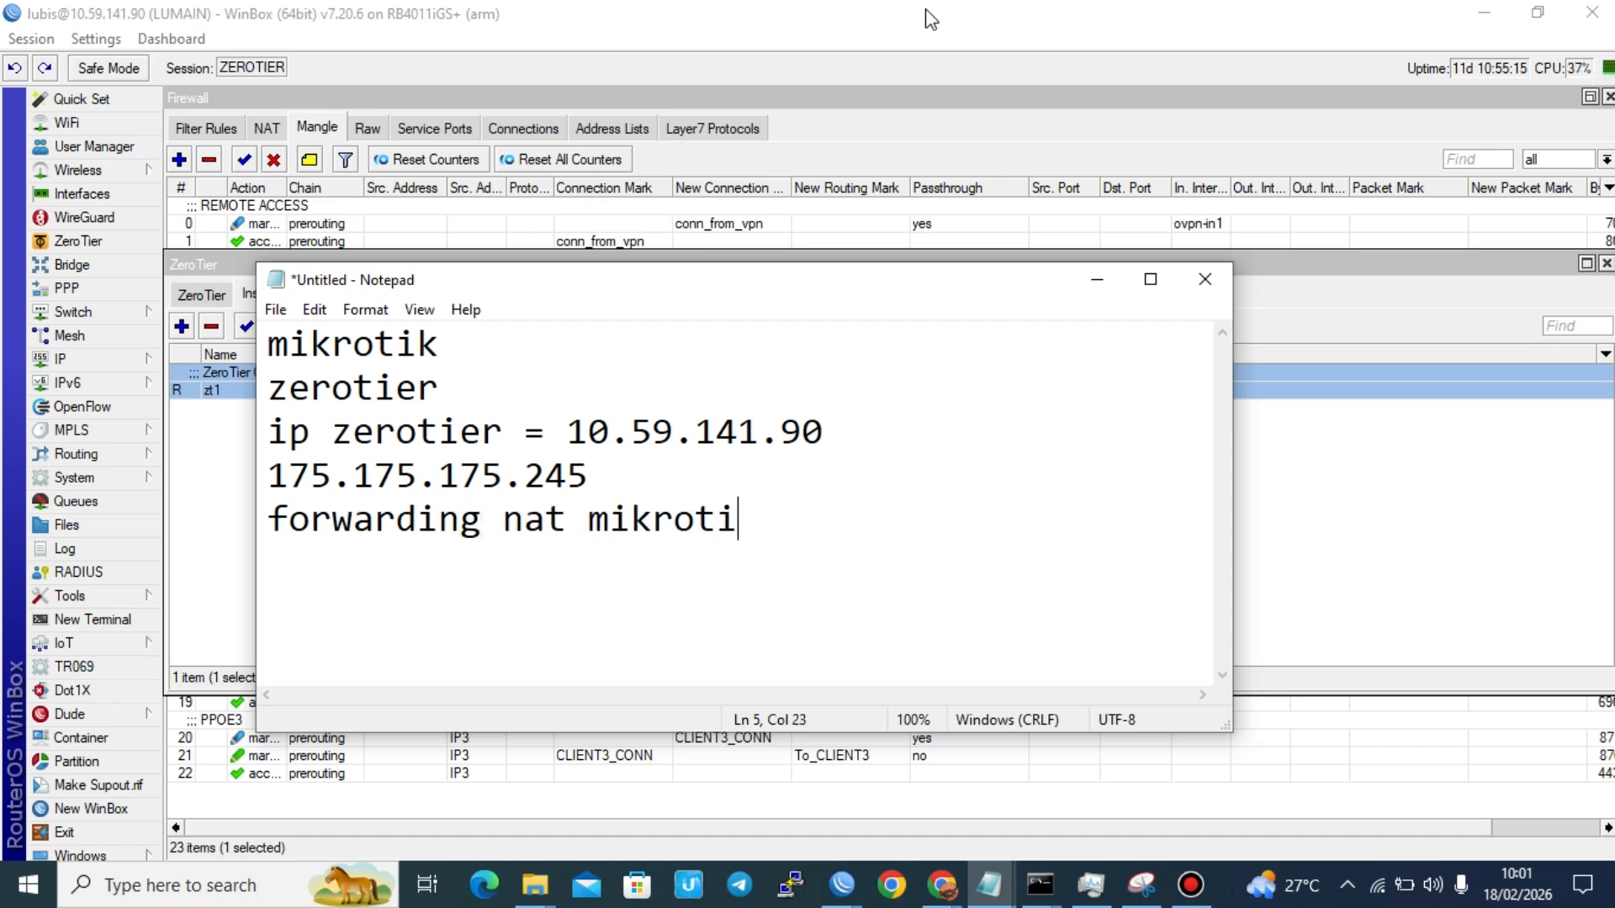
{"action": "type", "text": "k"}
{"action": "key", "text": "Return"}
Step: Highlight the ZeroTier IP and the 175.175.175.245 address in the note, one after the other
{"action": "left_click_drag", "start_coordinate": [572, 435], "coordinate": [987, 375]}
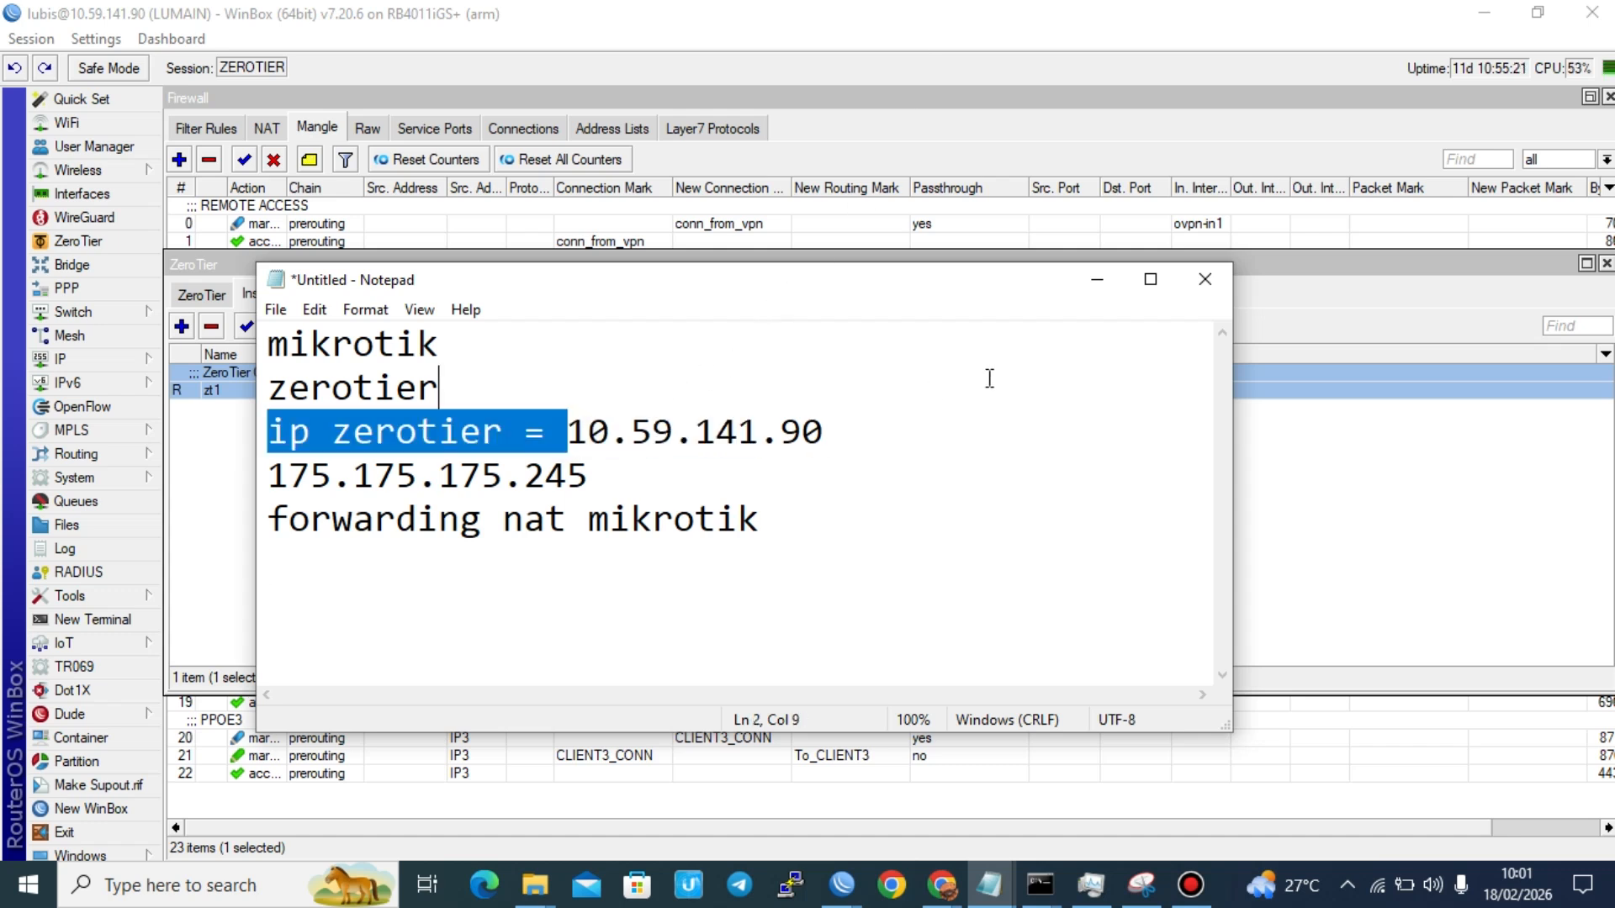
{"action": "left_click_drag", "start_coordinate": [833, 438], "coordinate": [832, 436]}
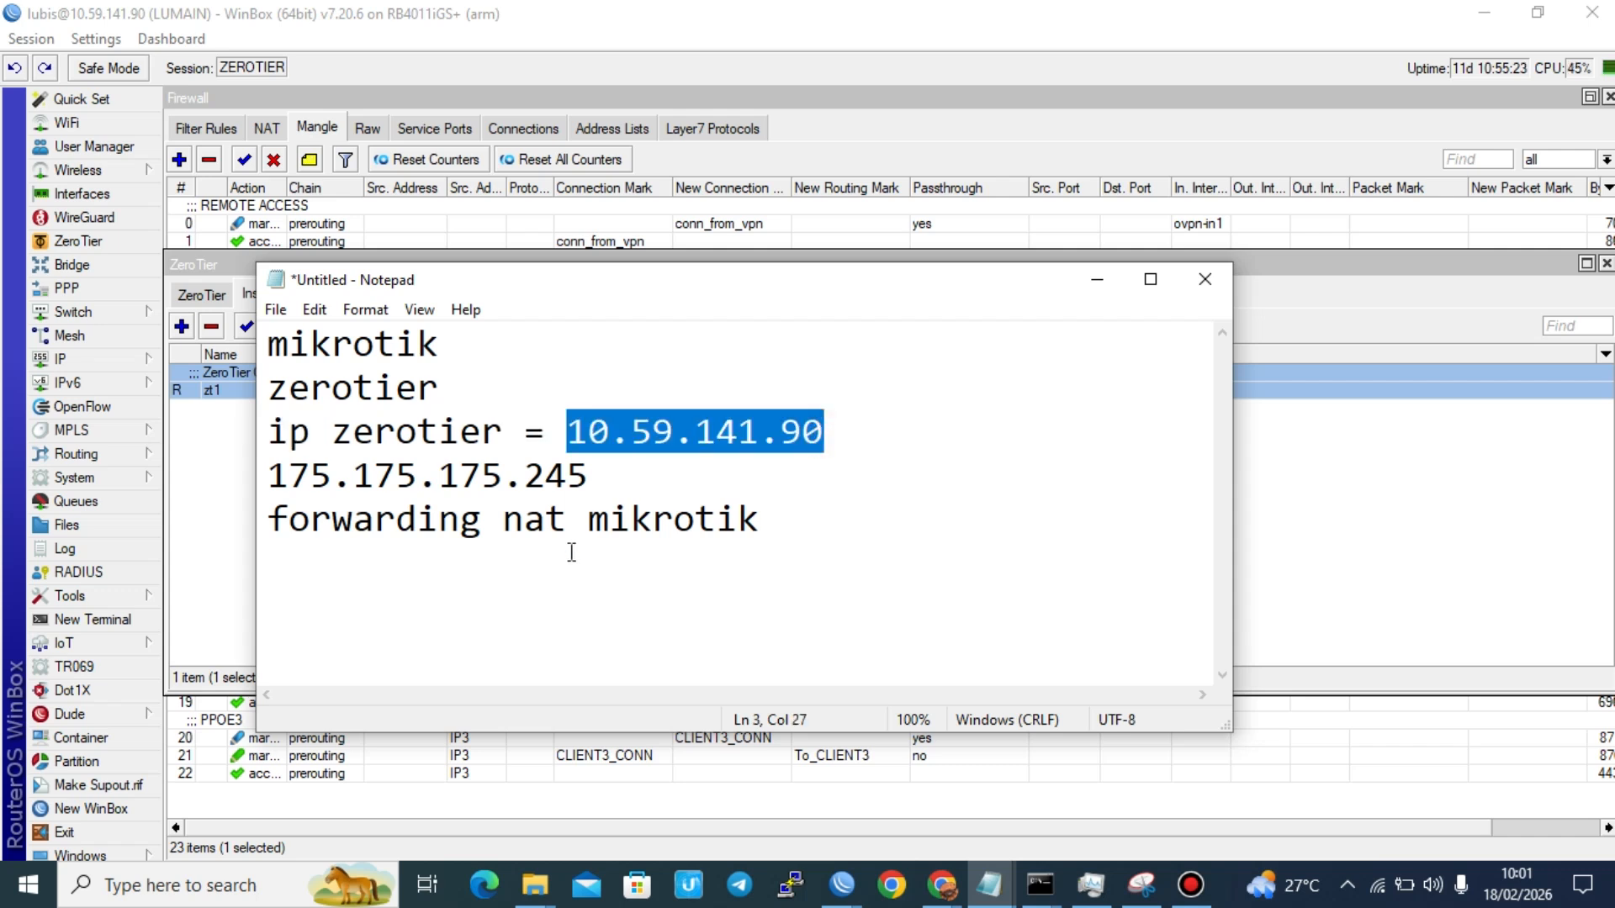
{"action": "left_click", "coordinate": [508, 609]}
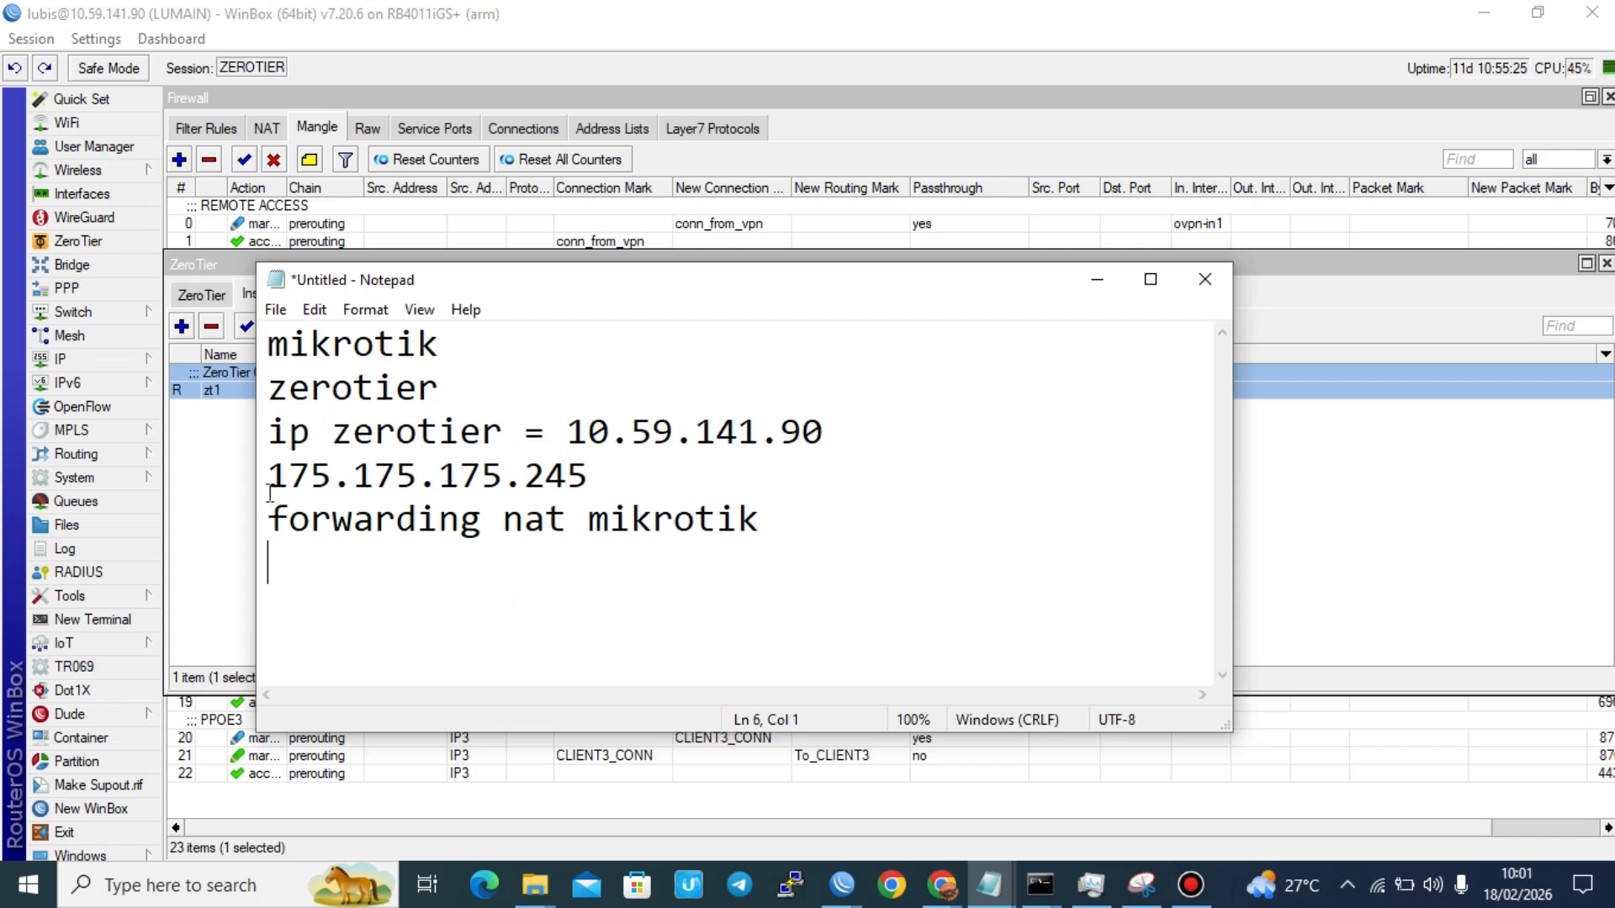
{"action": "left_click_drag", "start_coordinate": [271, 489], "coordinate": [602, 473]}
{"action": "left_click", "coordinate": [602, 474]}
Step: Switch to WinBox, open the zerotier1 entry in the IP address list and copy its address 10.59.141.90 without the prefix
{"action": "left_click", "coordinate": [206, 266]}
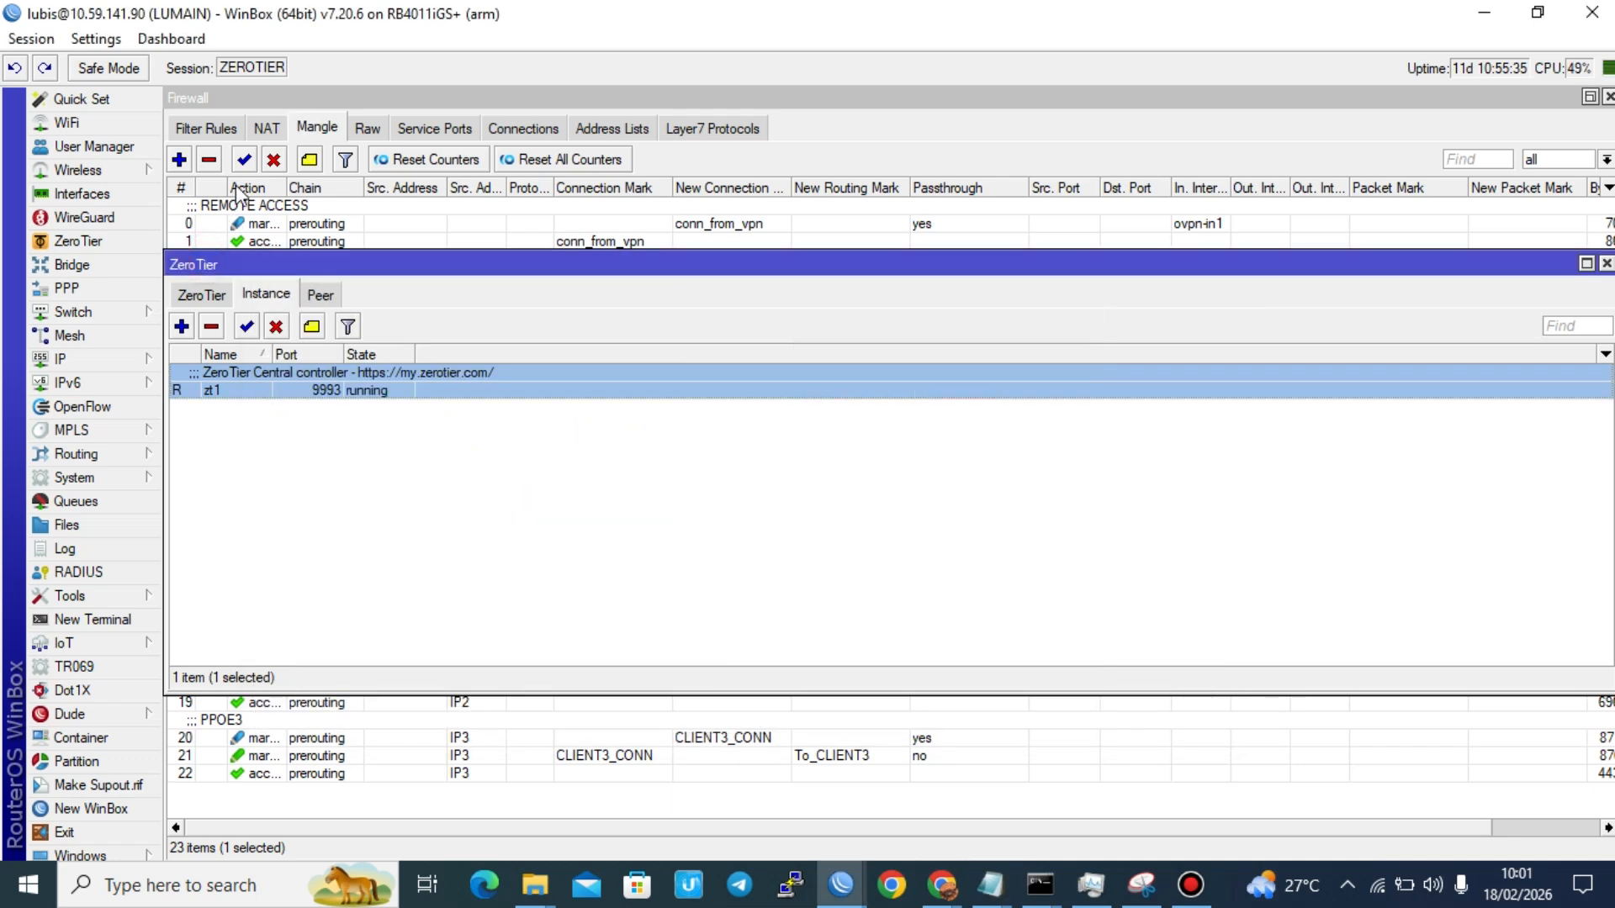
{"action": "left_click", "coordinate": [126, 359]}
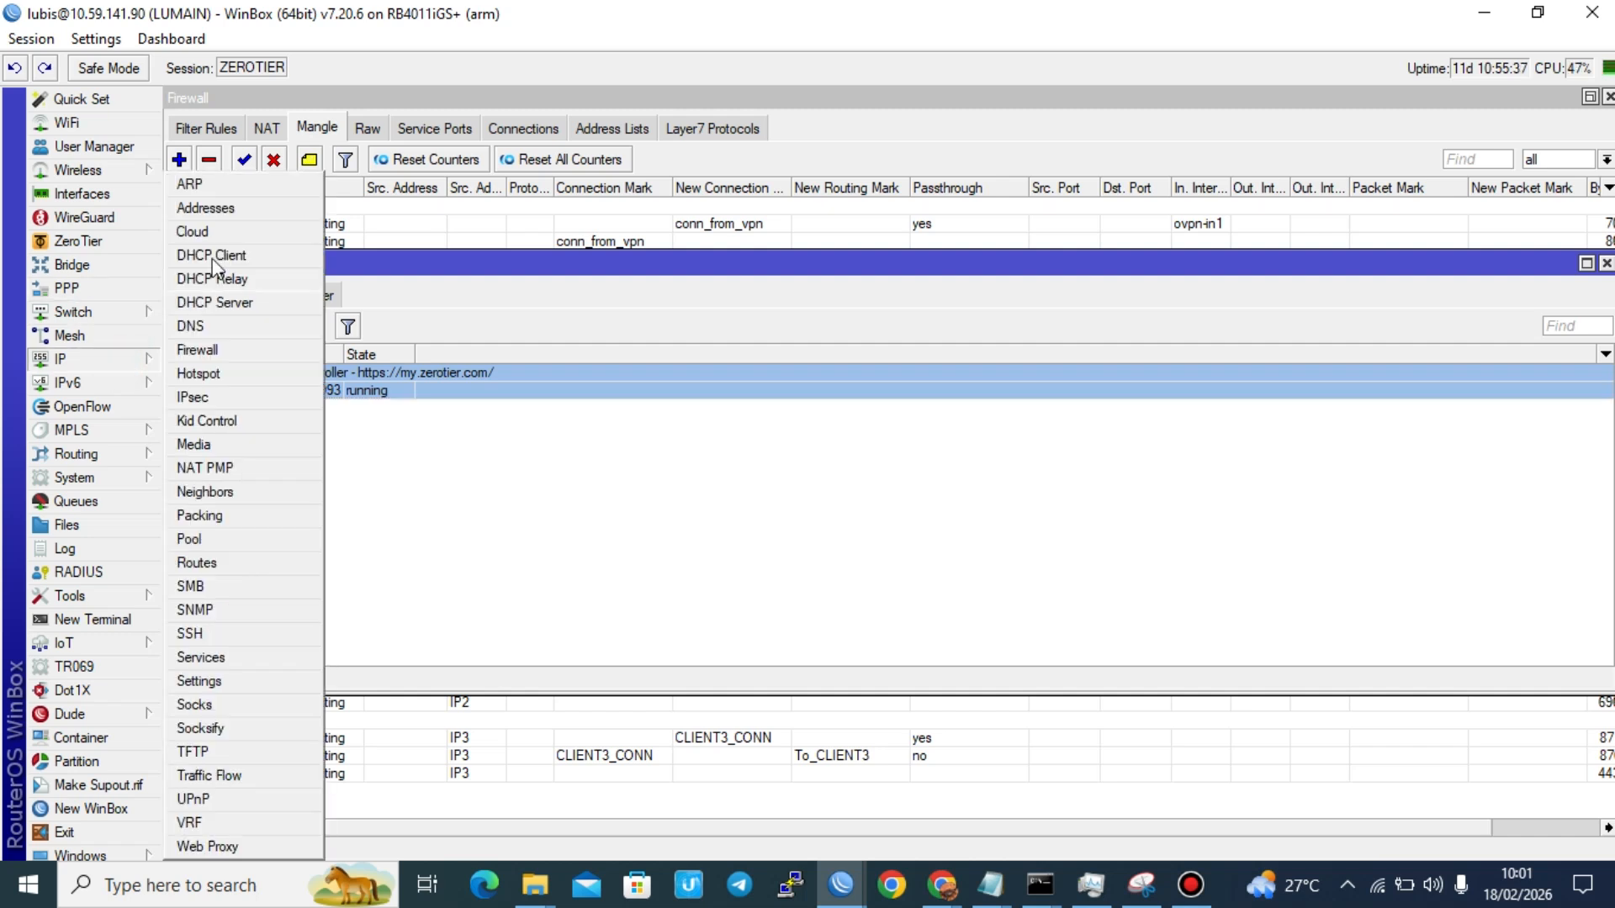
{"action": "left_click", "coordinate": [232, 212]}
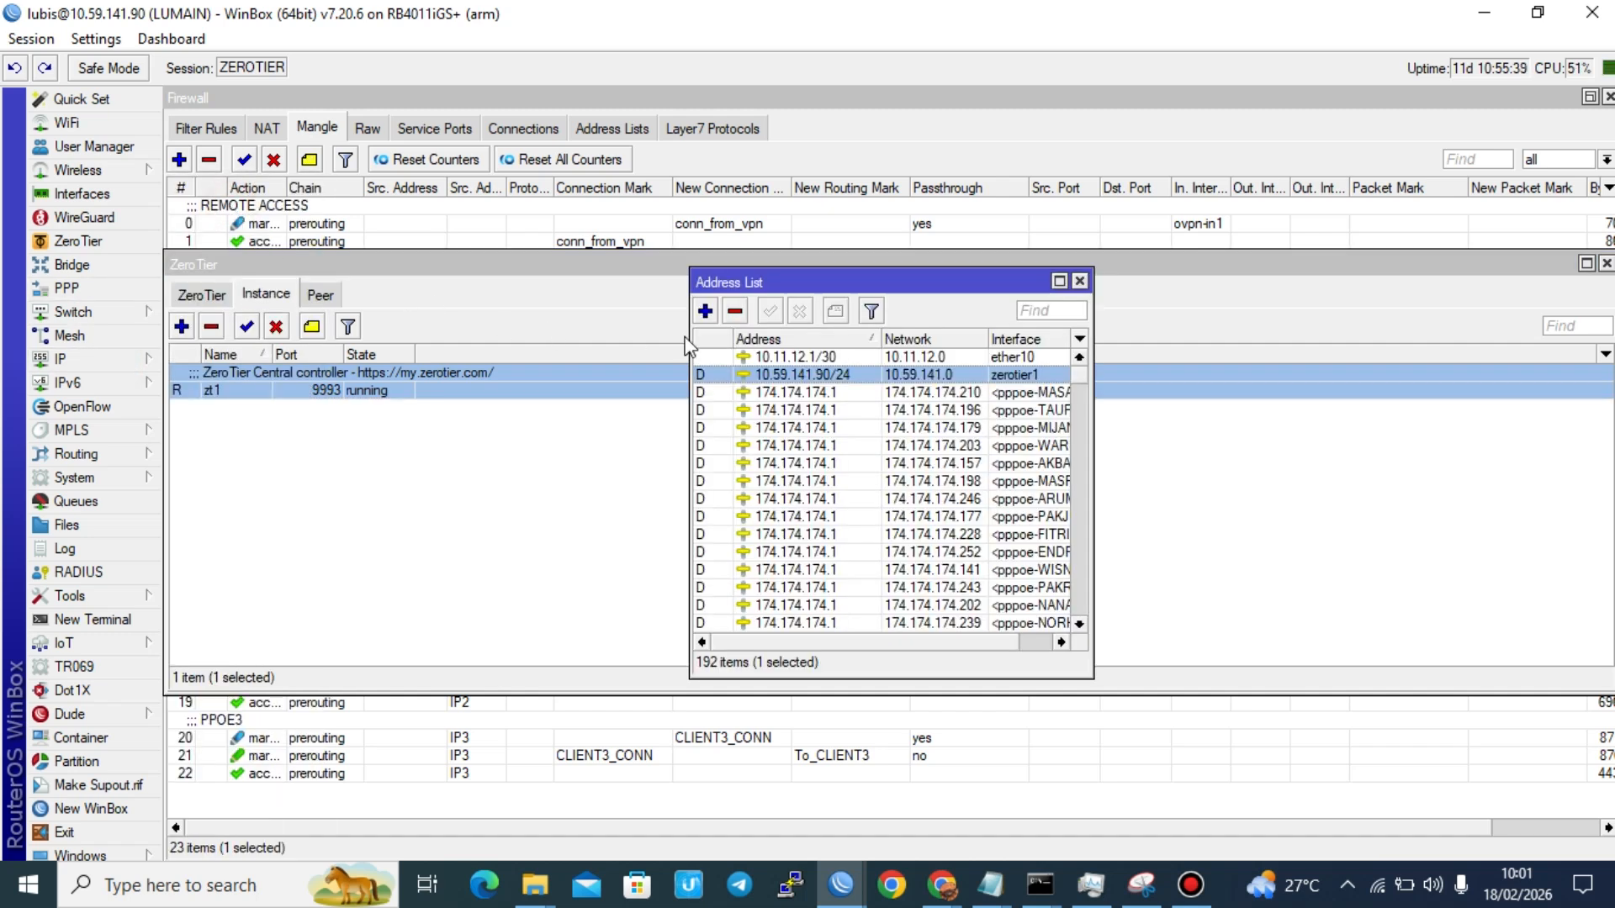
{"action": "double_click", "coordinate": [905, 378]}
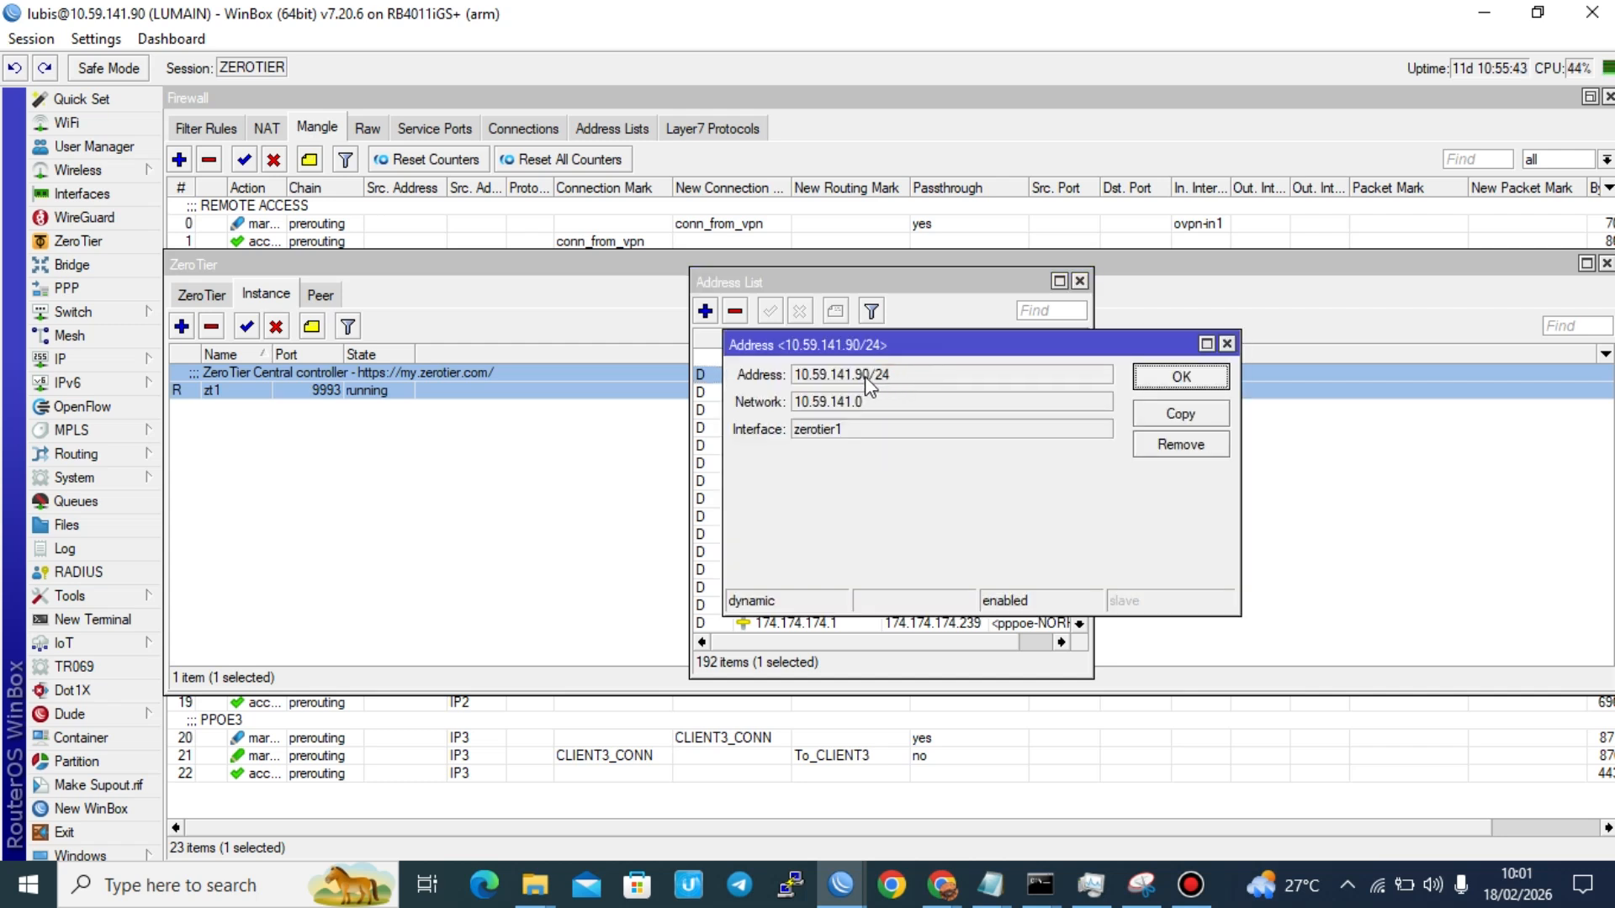
{"action": "left_click_drag", "start_coordinate": [864, 376], "coordinate": [767, 385]}
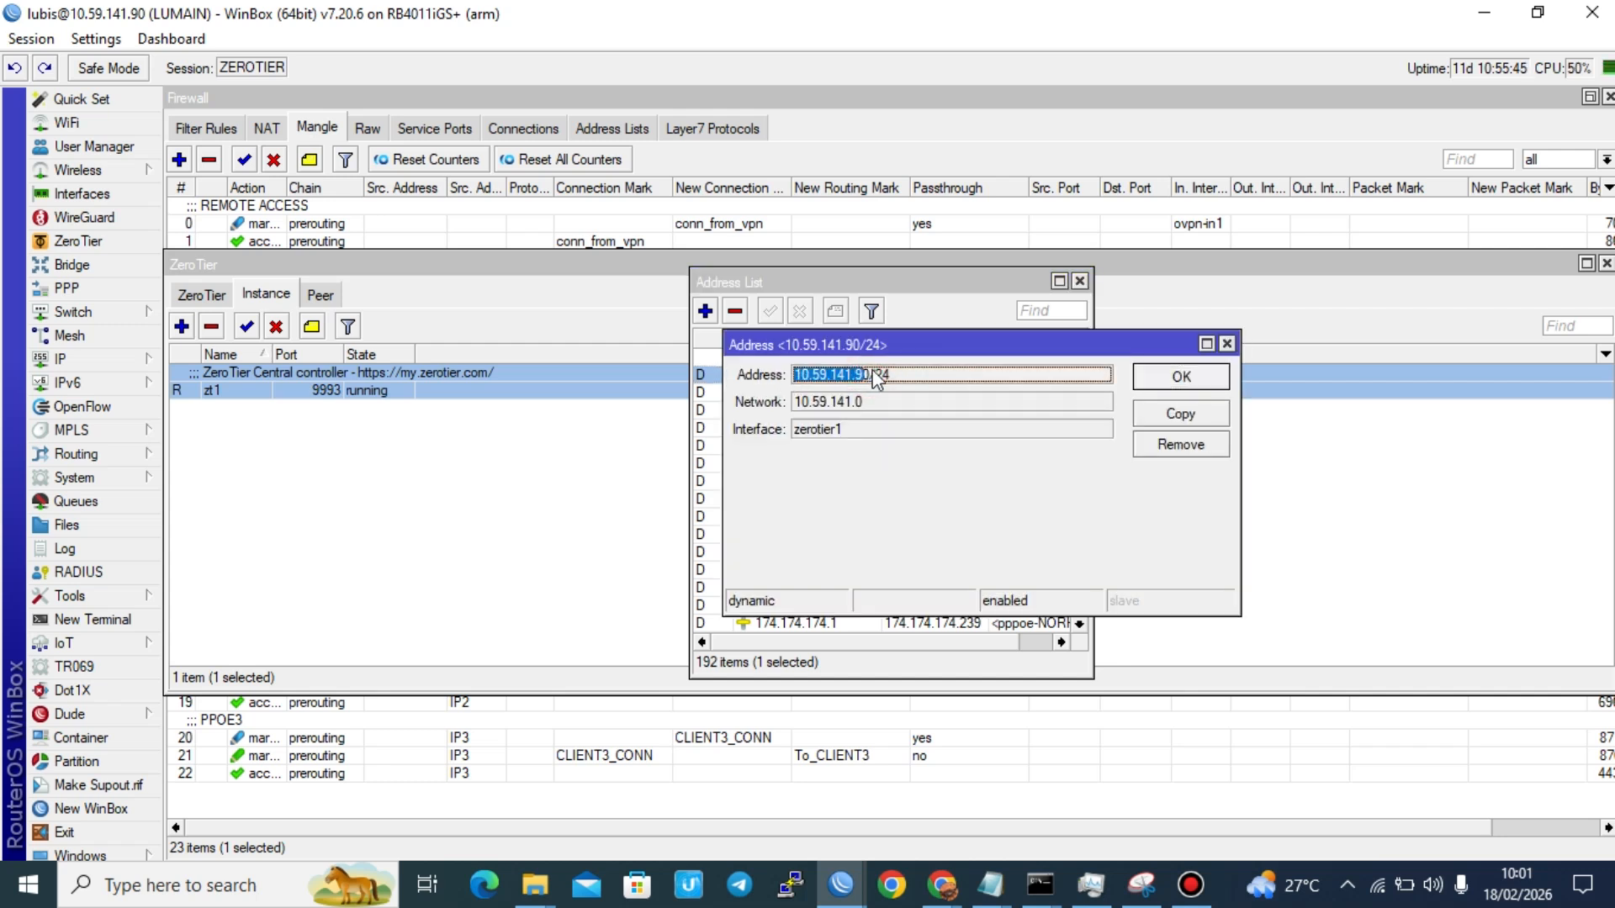
{"action": "left_click_drag", "start_coordinate": [869, 376], "coordinate": [780, 383]}
{"action": "key", "text": "ctrl+c"}
Step: Switch to Notepad to check the copied address against the ZeroTier IP line, and return to WinBox
{"action": "key", "text": "alt+Tab"}
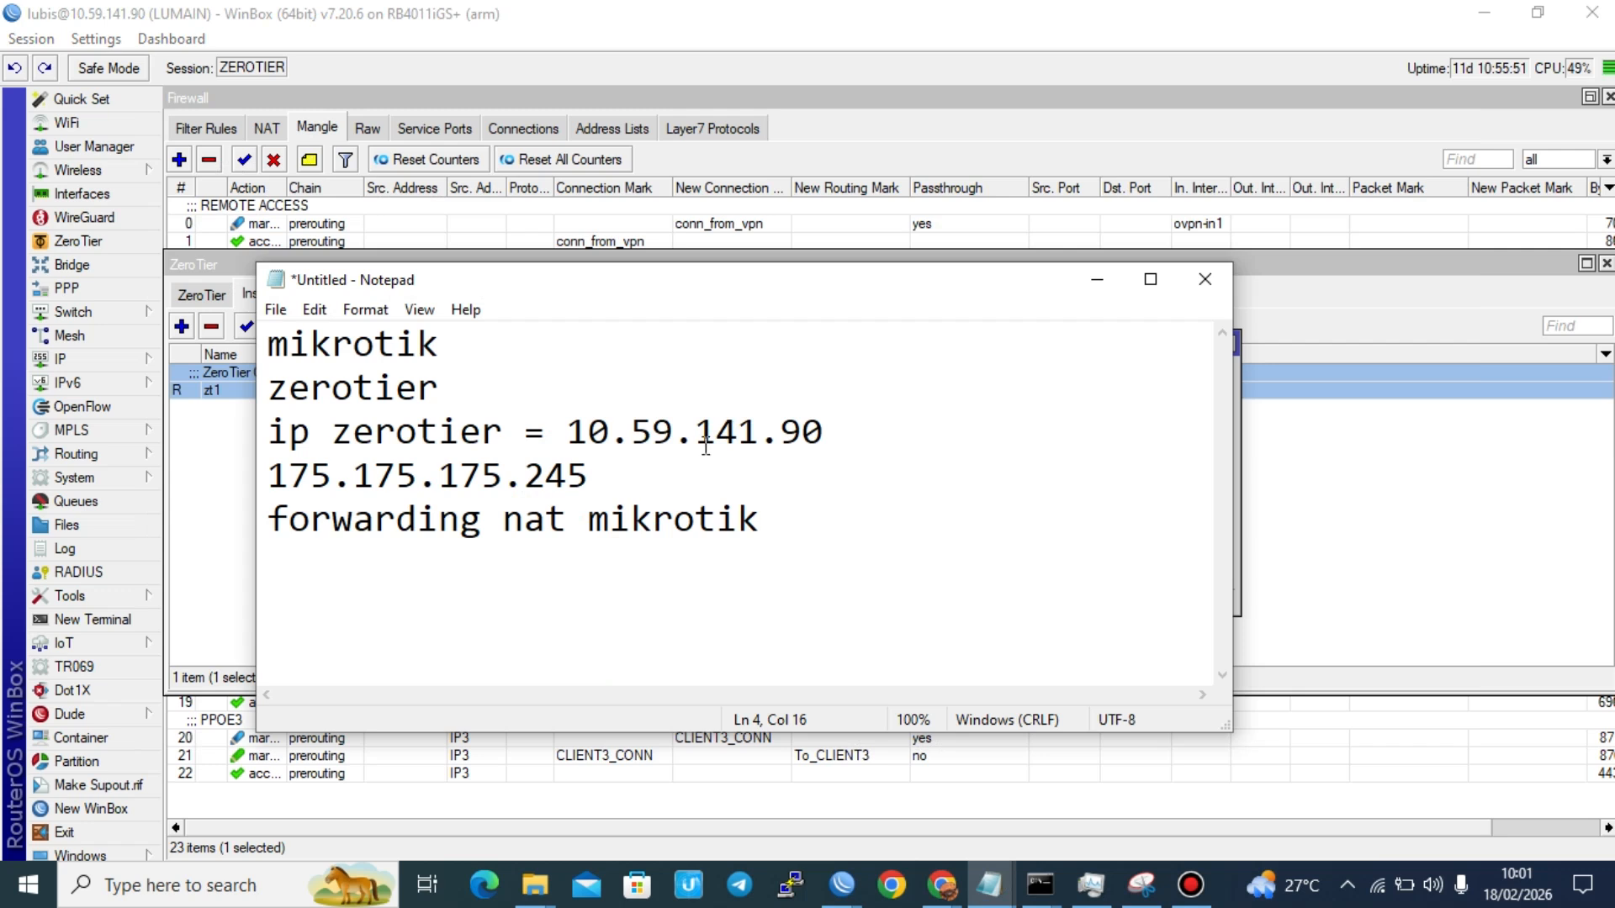
{"action": "left_click_drag", "start_coordinate": [587, 431], "coordinate": [841, 431]}
{"action": "left_click", "coordinate": [841, 430]}
{"action": "key", "text": "alt+Tab"}
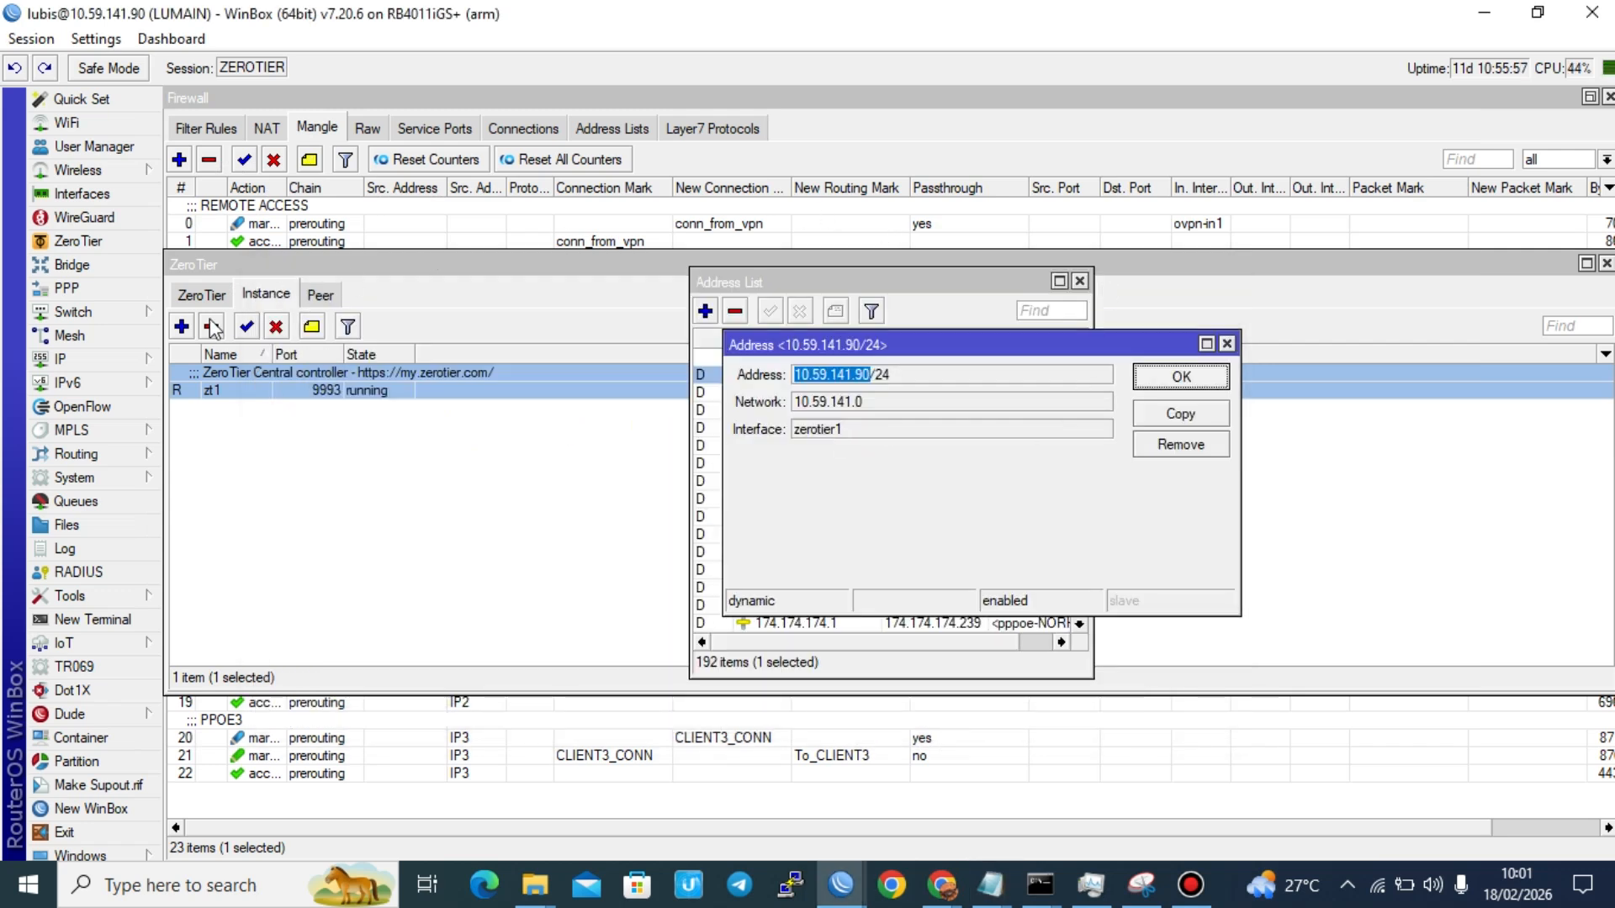
Step: Start a new NAT rule in the router's firewall and set its chain to dstnat
{"action": "left_click", "coordinate": [152, 358]}
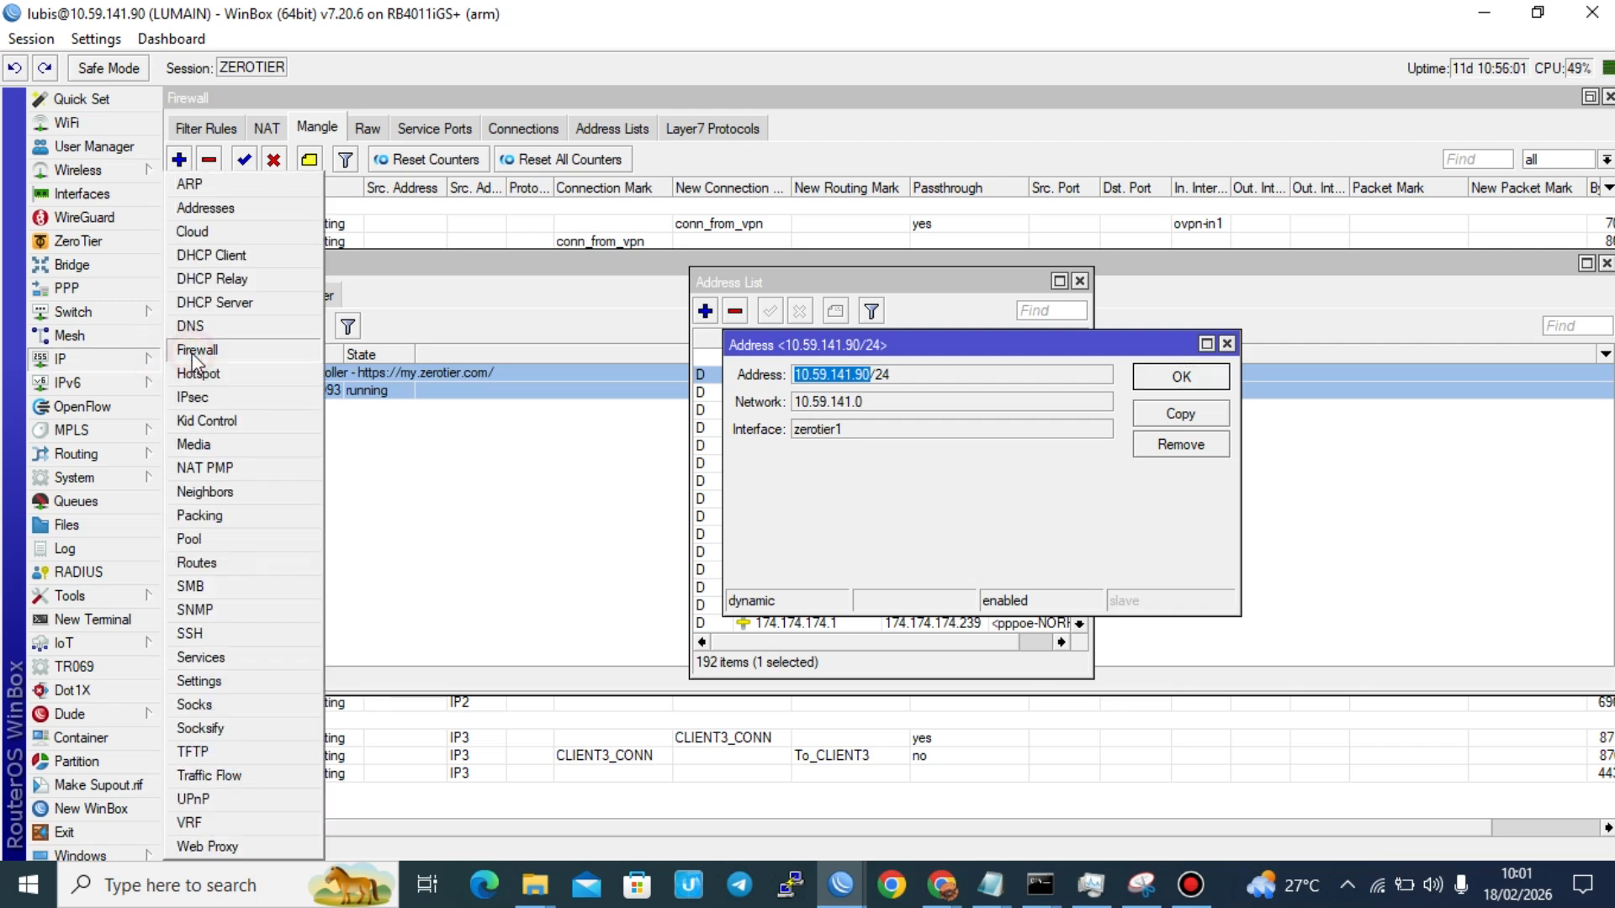
{"action": "left_click", "coordinate": [192, 352]}
{"action": "left_click", "coordinate": [266, 127]}
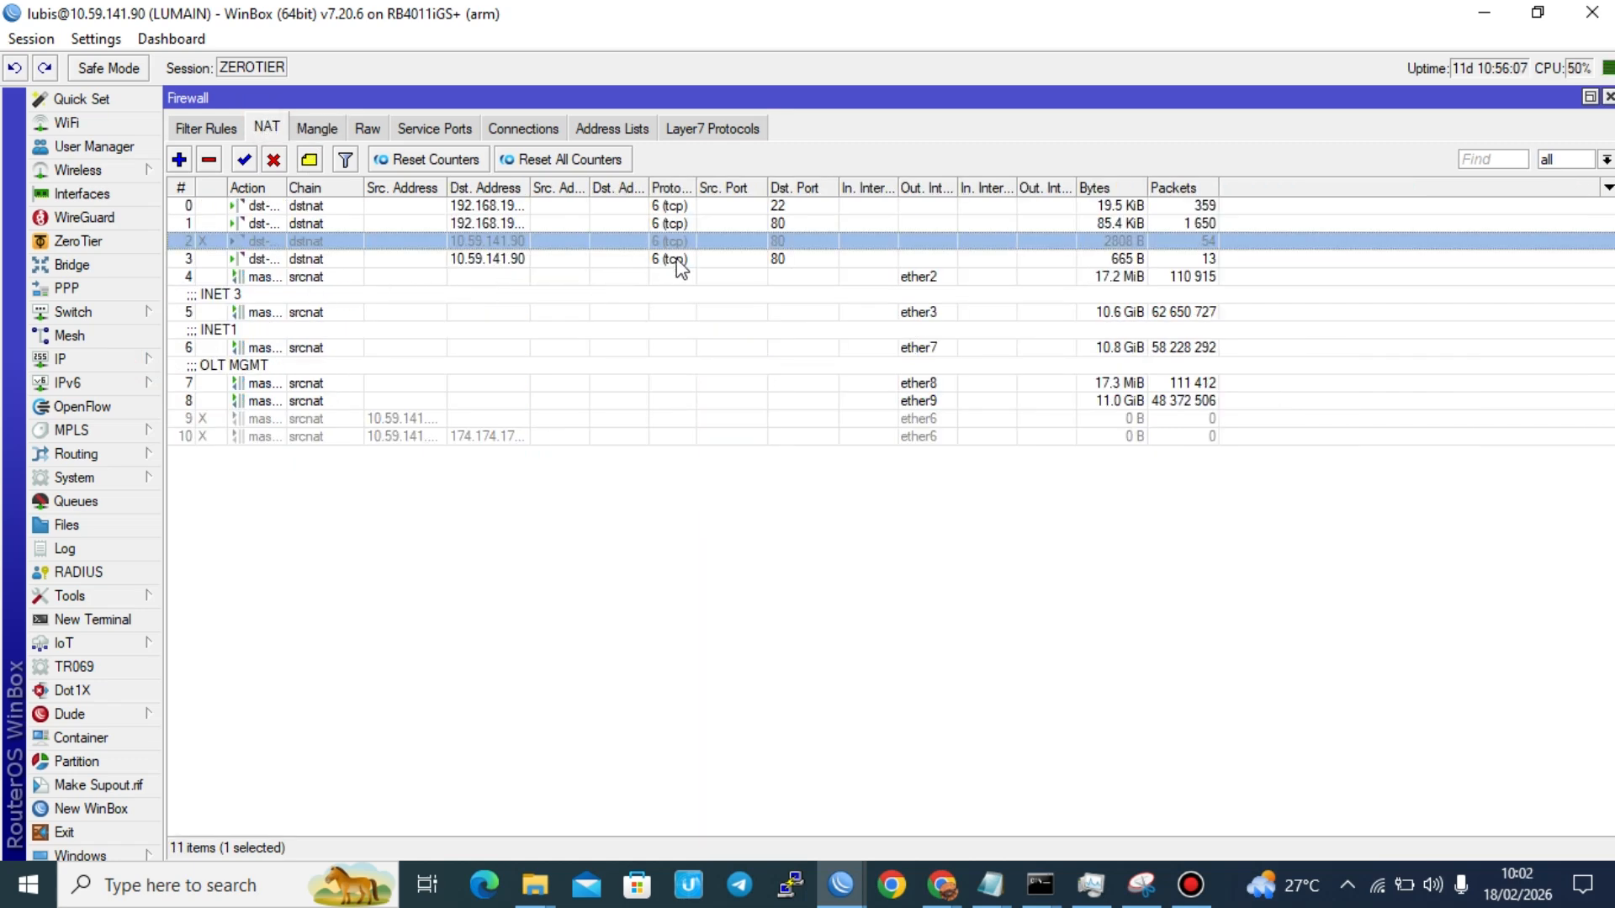
{"action": "left_click", "coordinate": [181, 159]}
{"action": "left_click", "coordinate": [437, 132]}
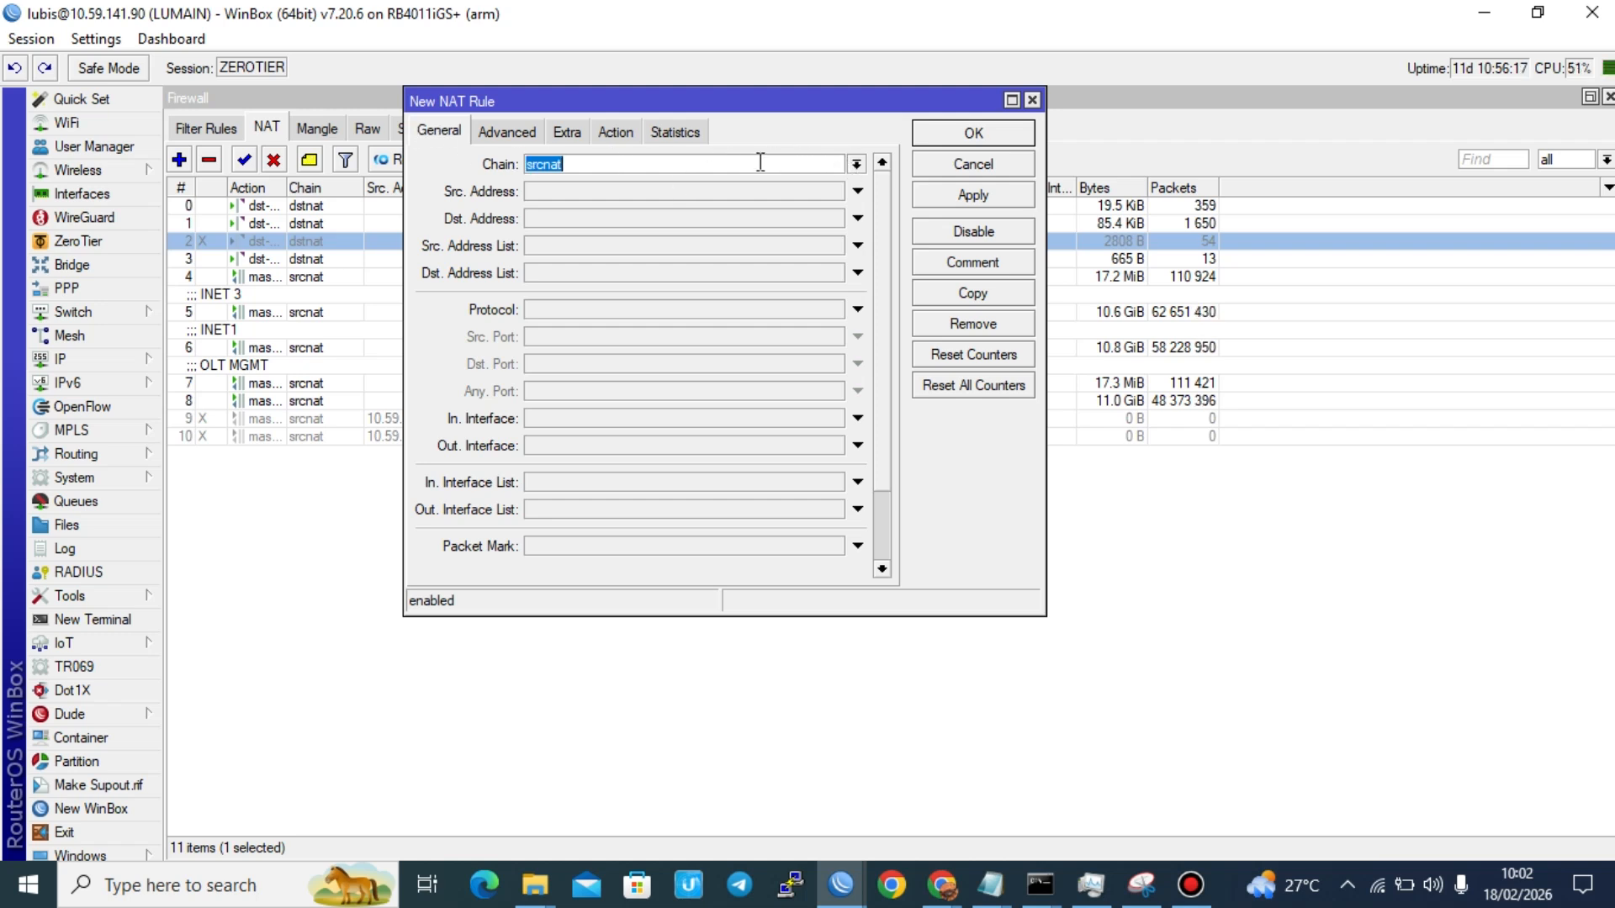
{"action": "left_click", "coordinate": [855, 166]}
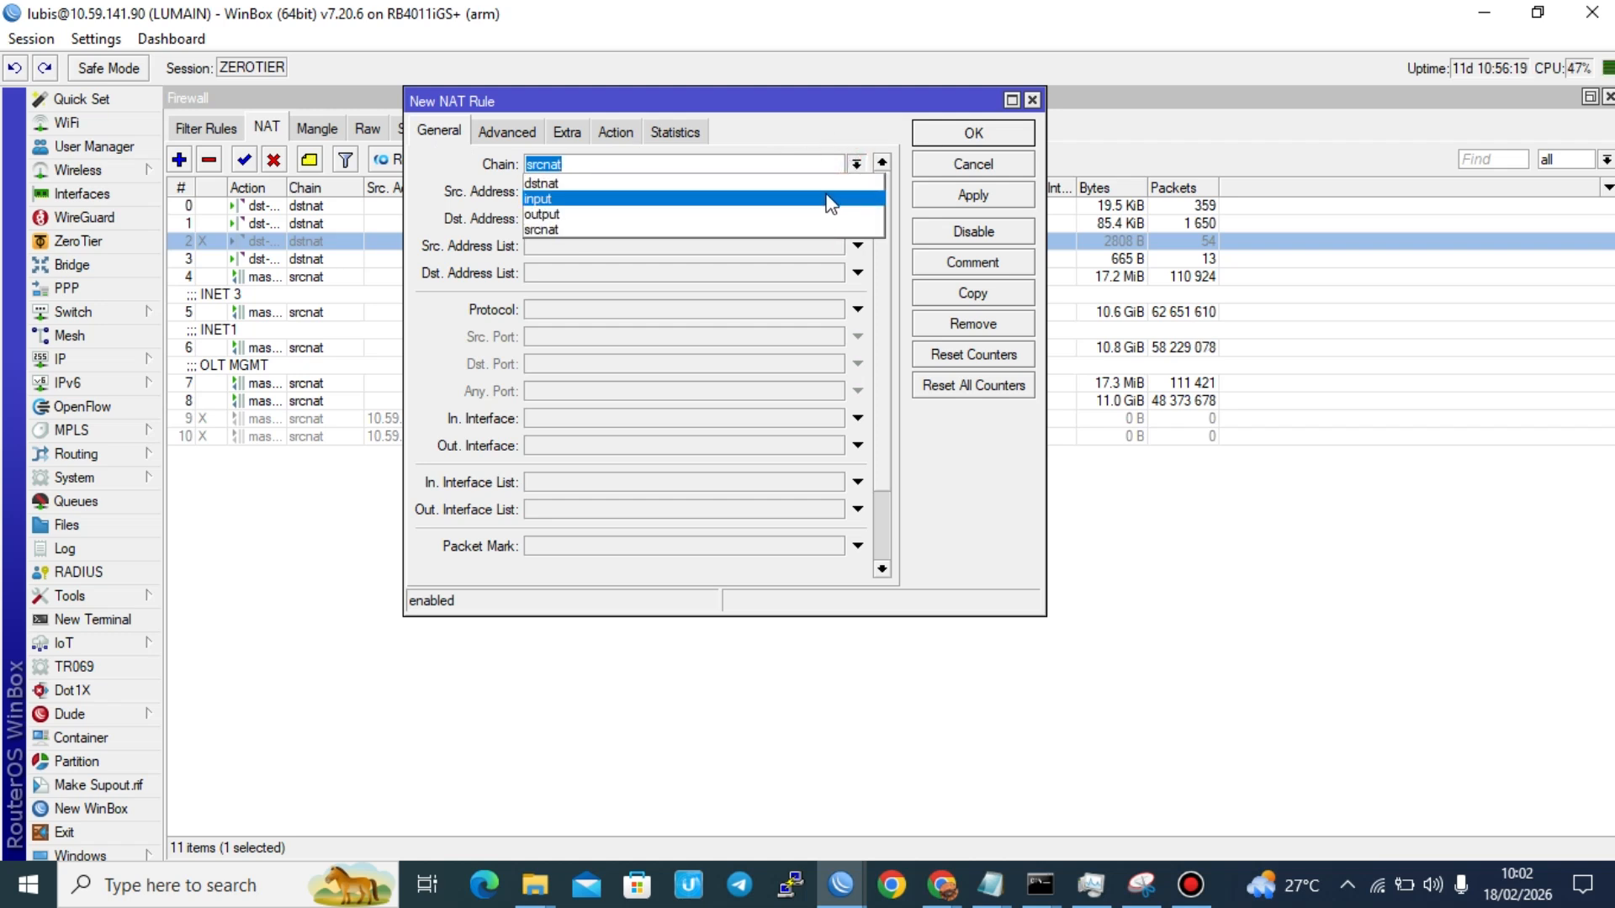
{"action": "left_click", "coordinate": [831, 192]}
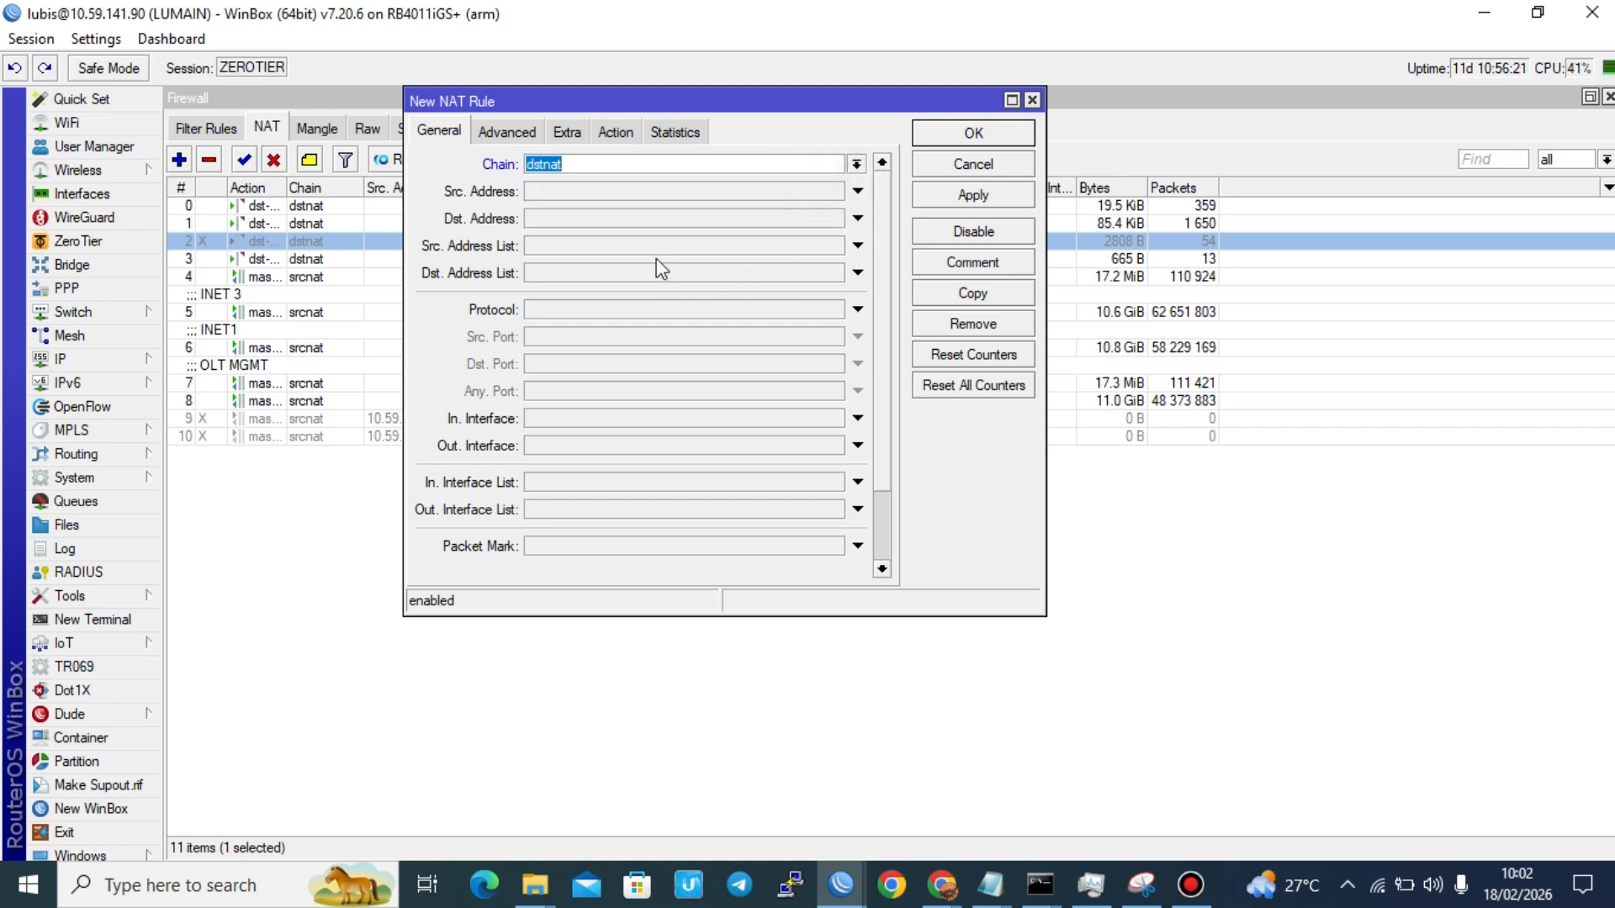
Step: Set the new NAT rule's destination address to 10.59.141.90 and its protocol to 6 (tcp)
{"action": "left_click", "coordinate": [632, 221]}
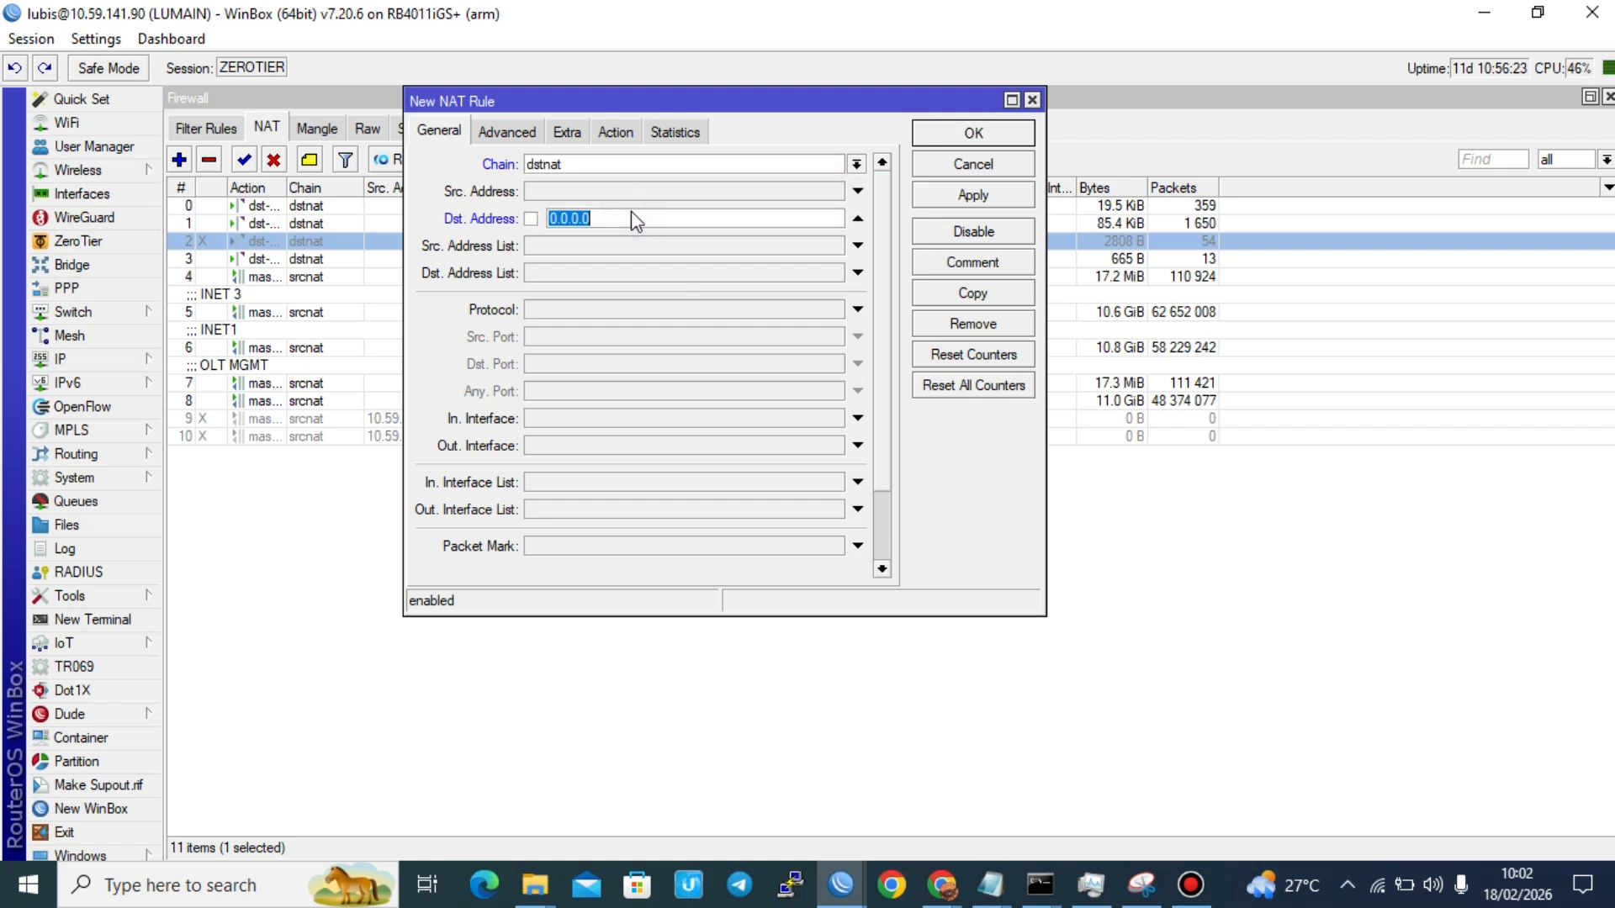
{"action": "key", "text": "ctrl+v"}
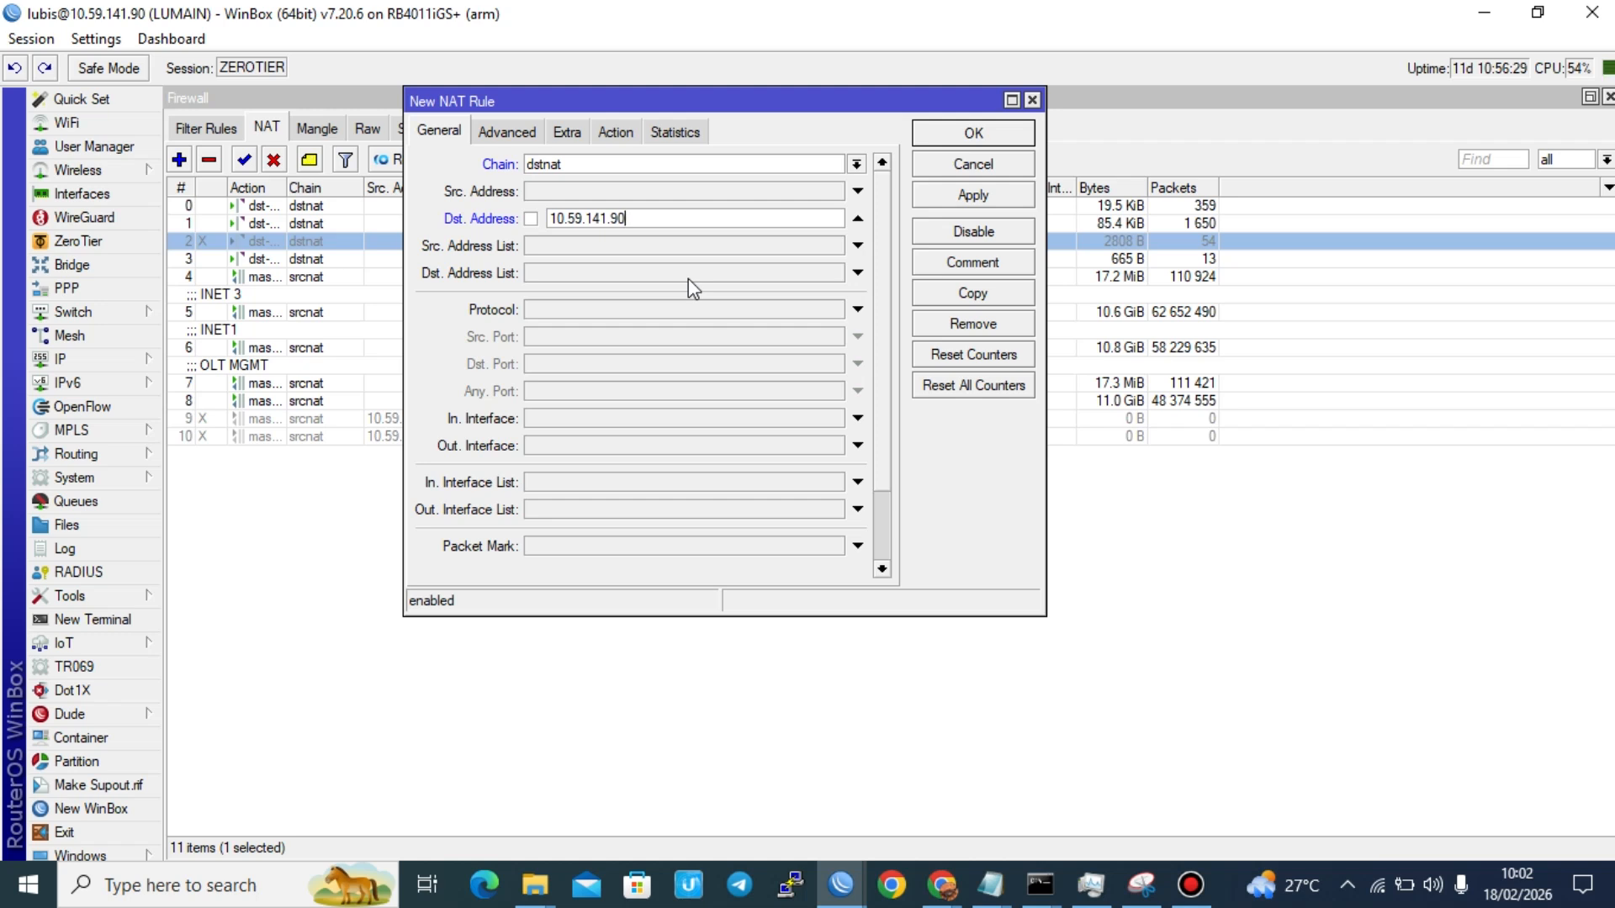
{"action": "left_click", "coordinate": [629, 308]}
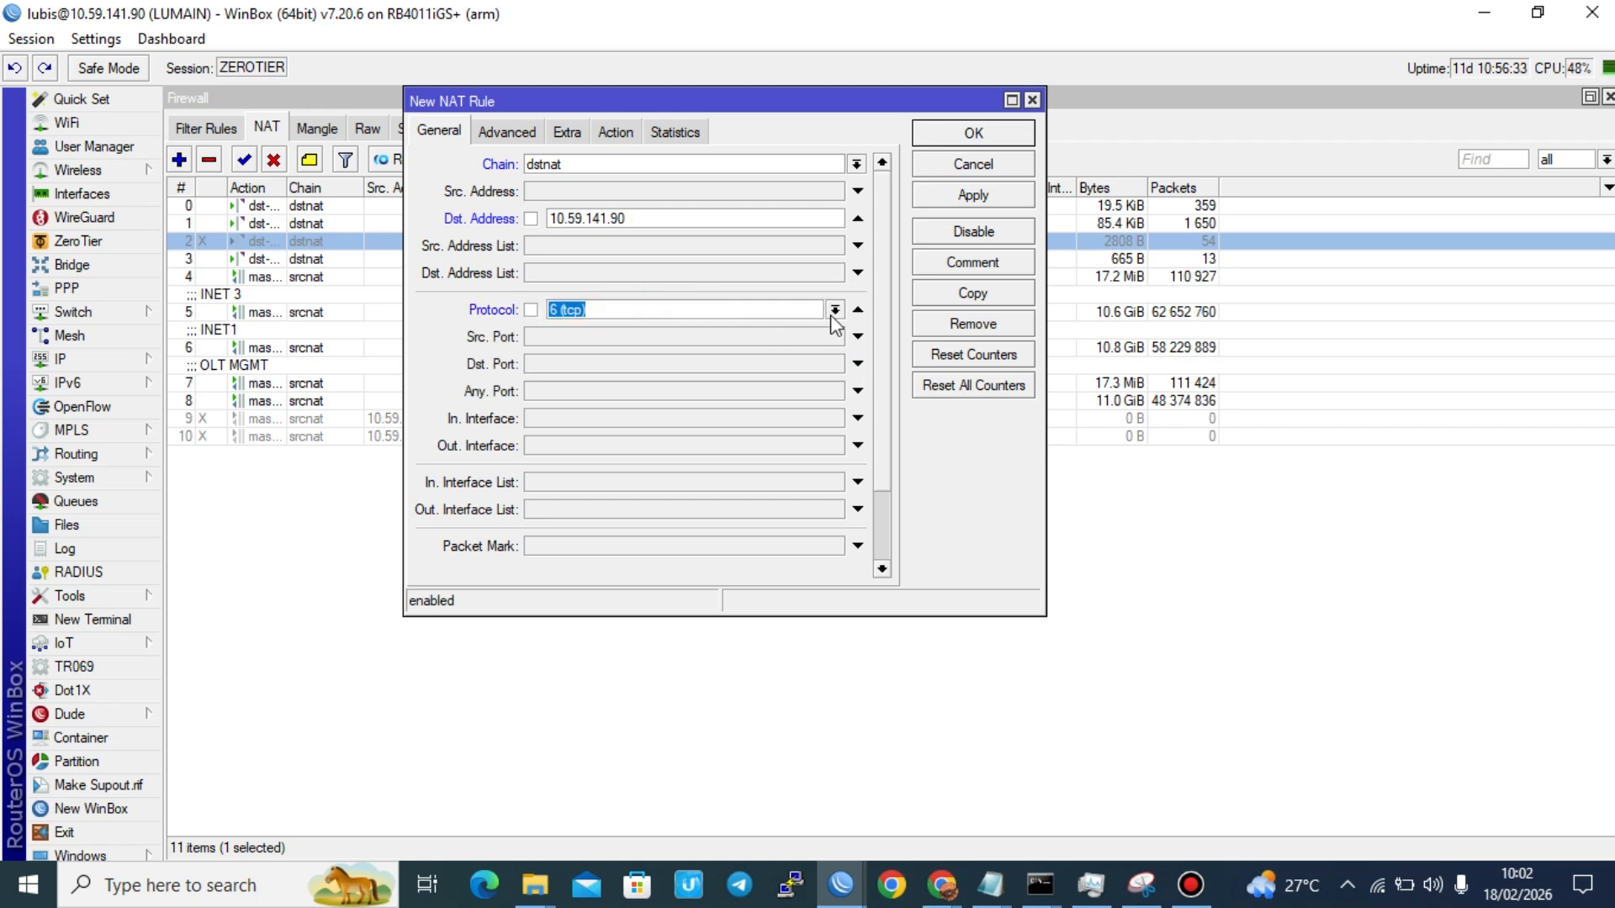
Step: Set the new NAT rule's destination port to 80 and its action to dst-nat, and open its target address for editing
{"action": "left_click", "coordinate": [635, 363]}
{"action": "type", "text": "80"}
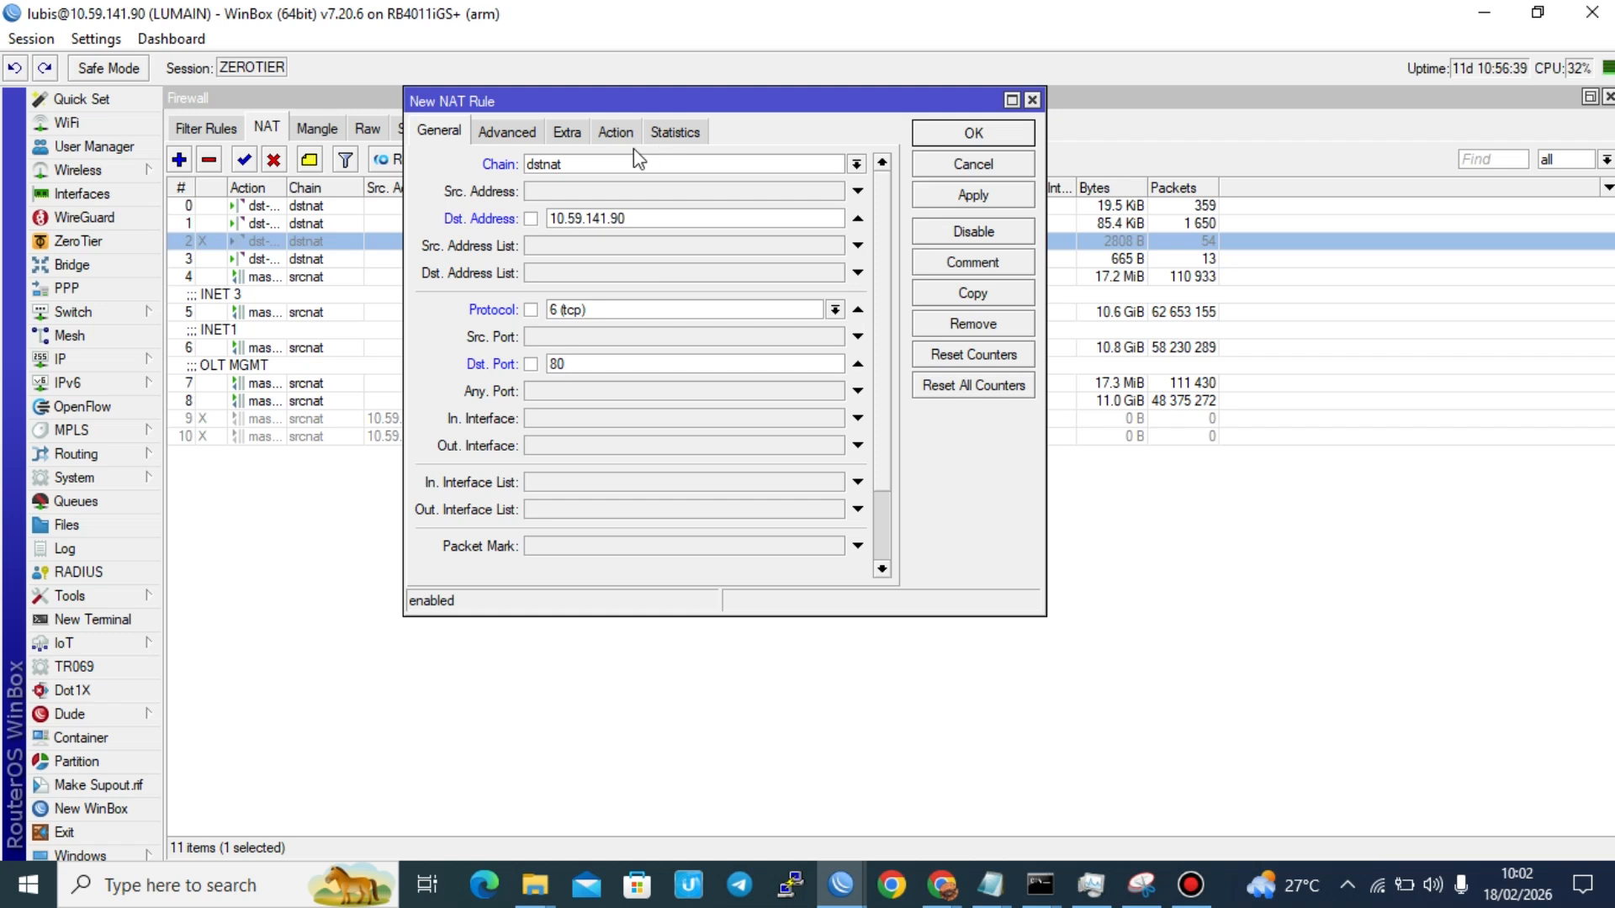
{"action": "left_click", "coordinate": [618, 129]}
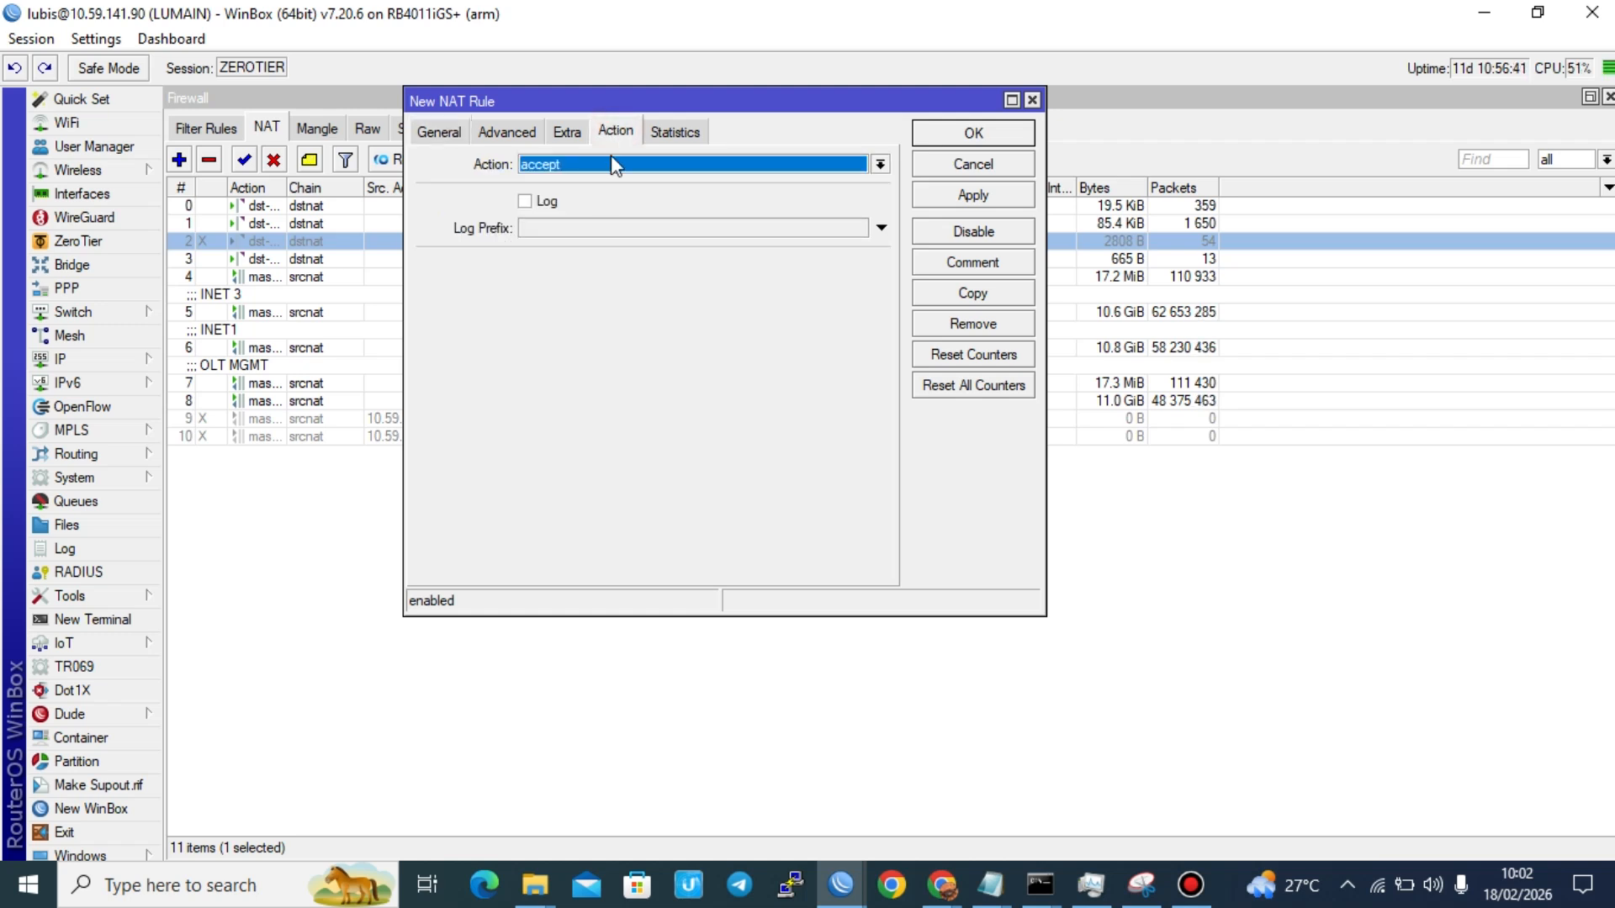
{"action": "left_click", "coordinate": [618, 166]}
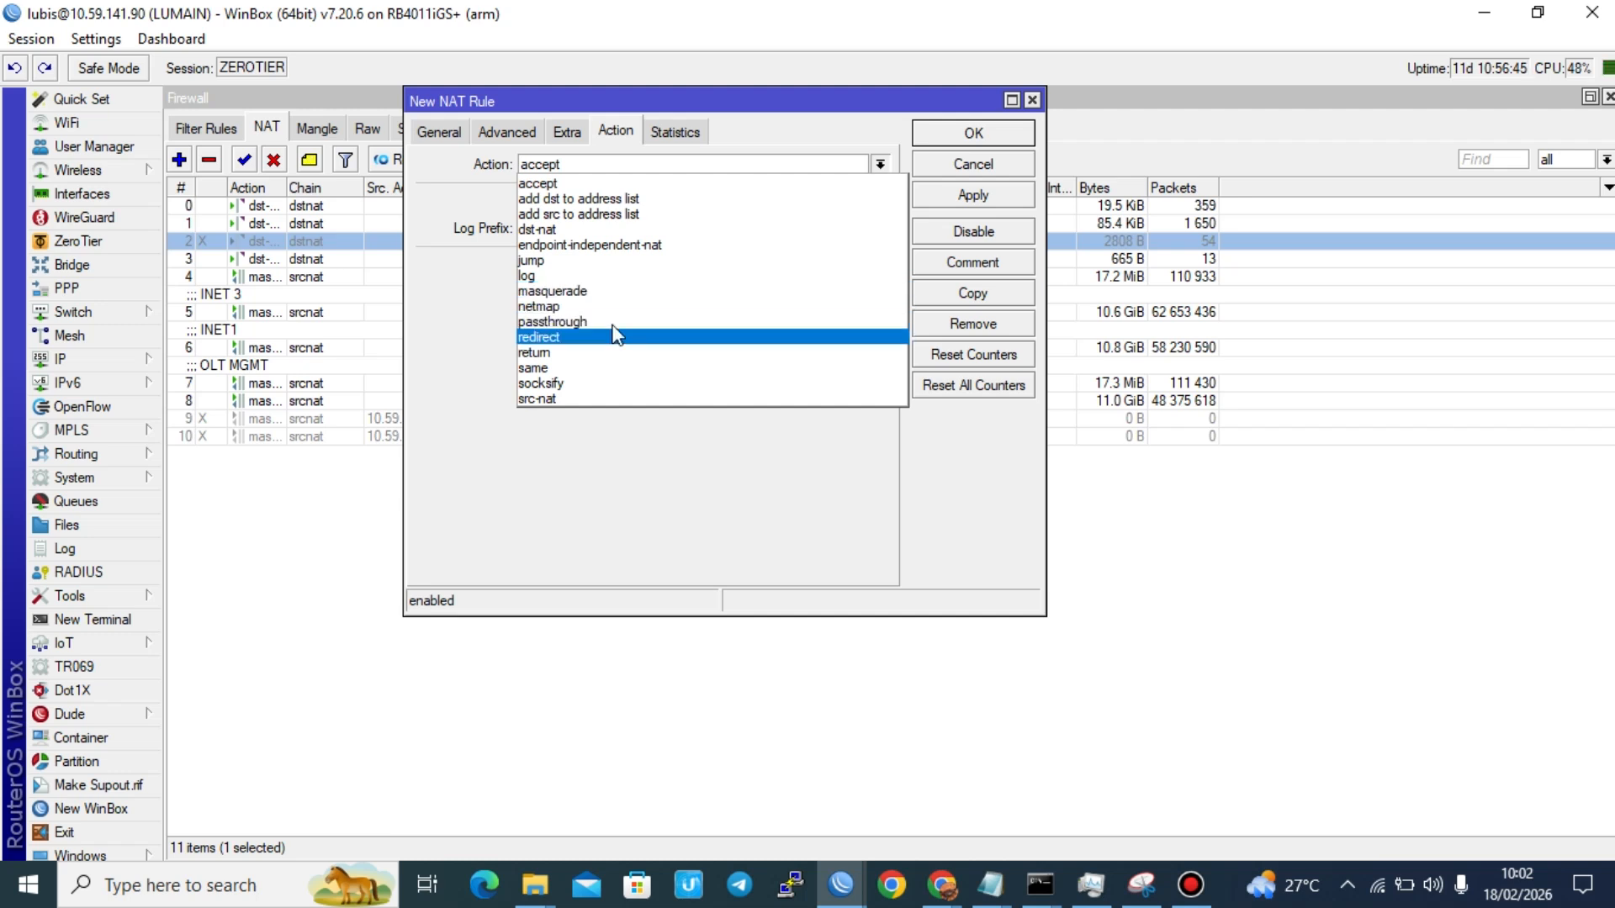
{"action": "left_click", "coordinate": [610, 229]}
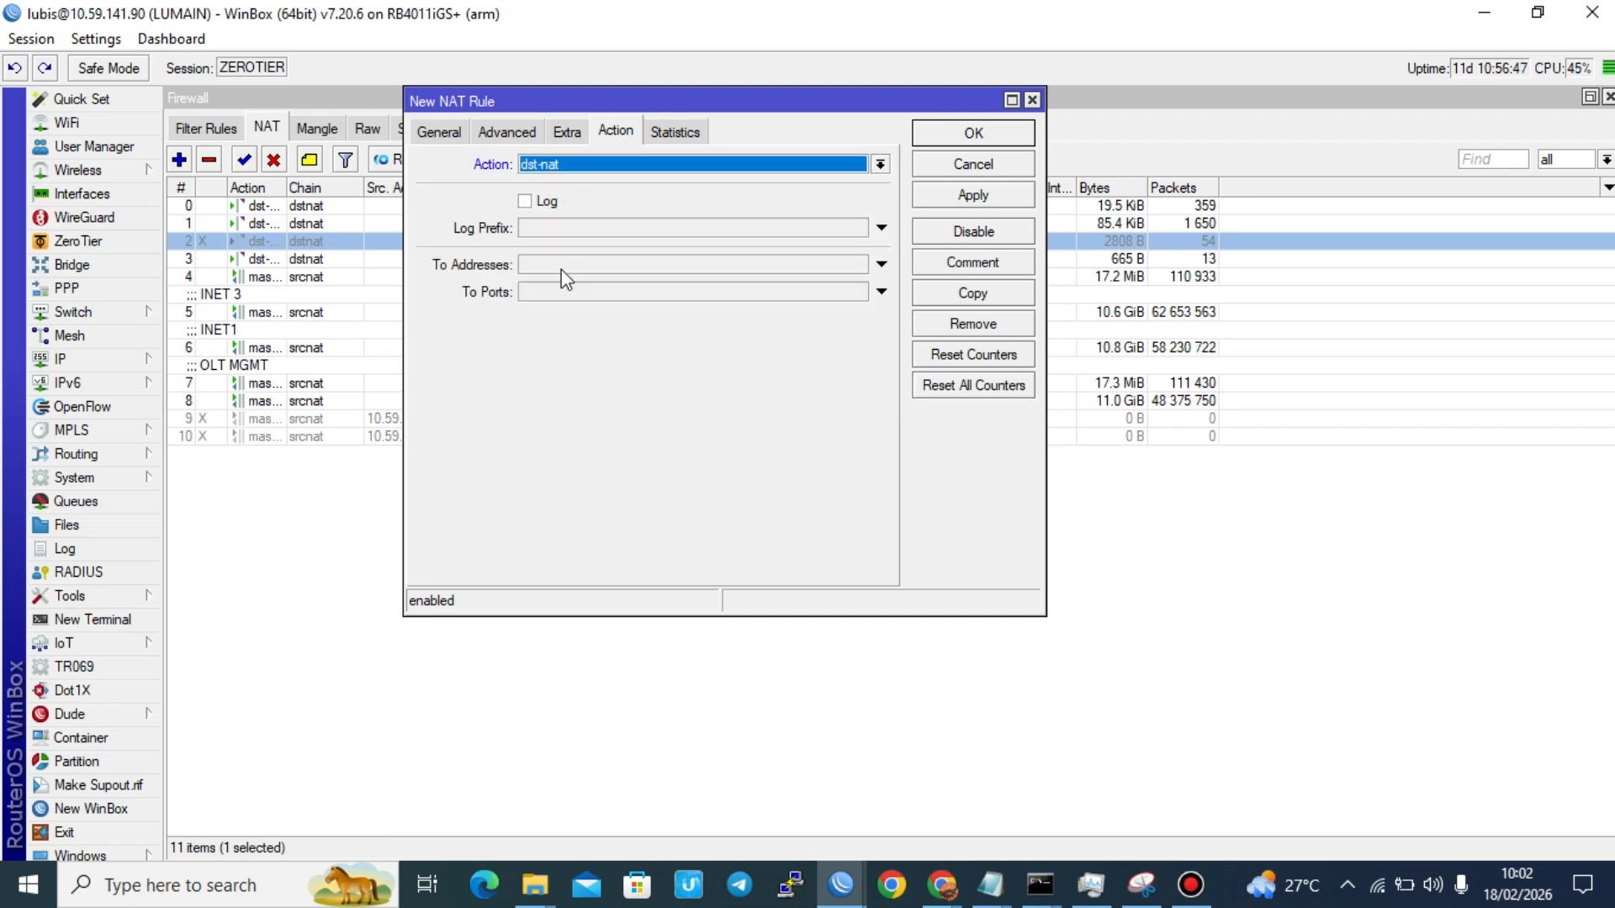
{"action": "left_click", "coordinate": [562, 266]}
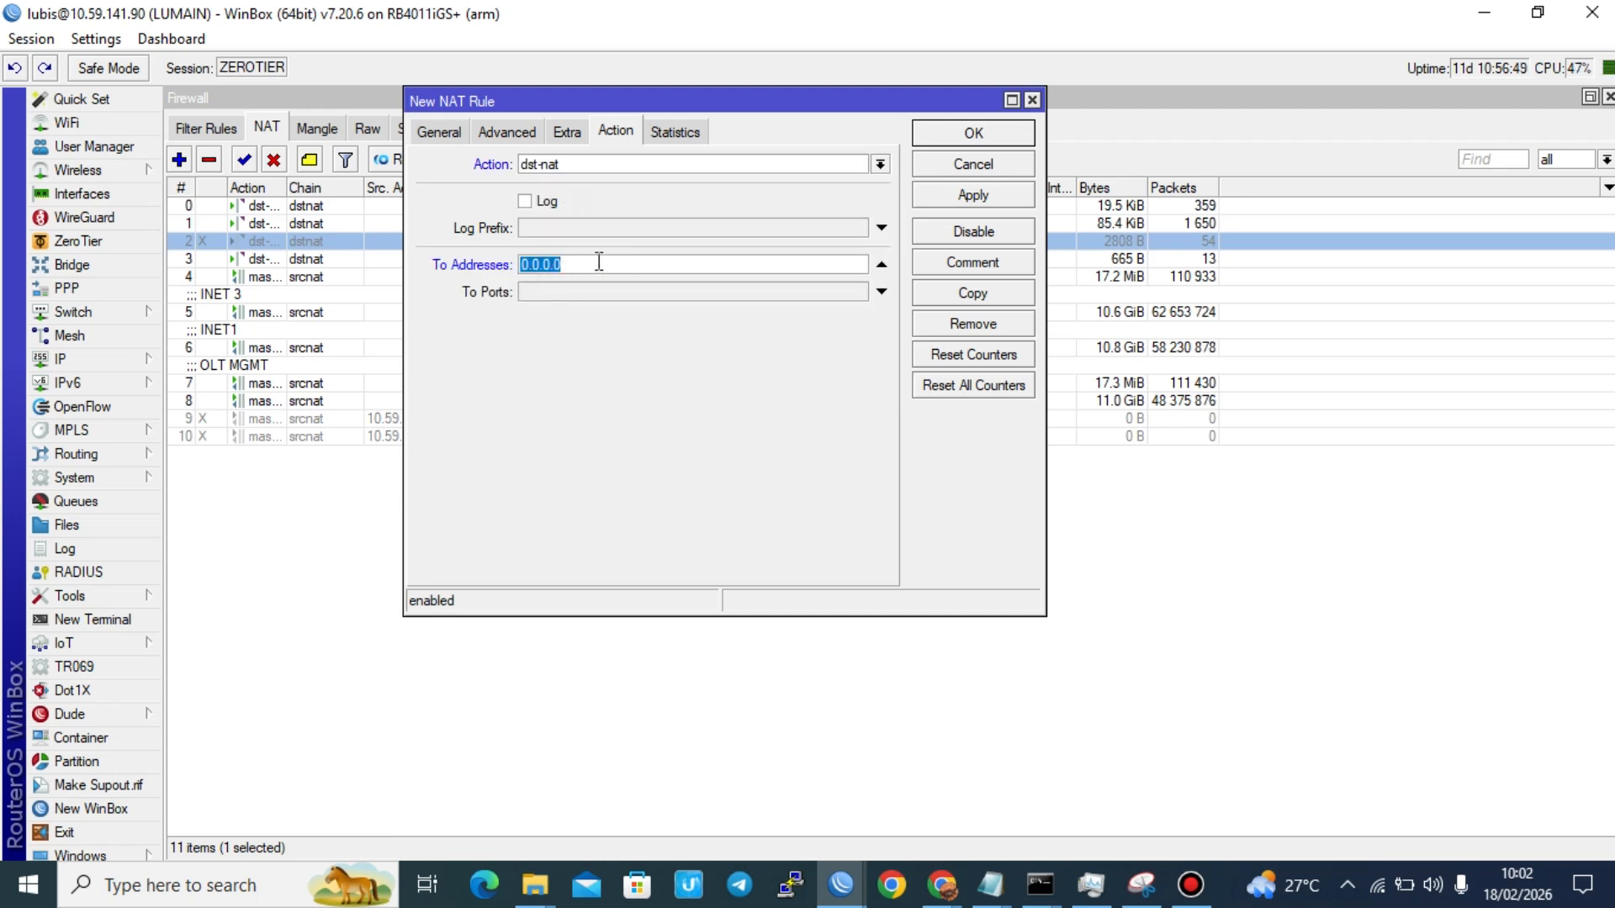
Step: Switch to Notepad, add the line "to address : tujuan .0lt/clientppoe/" below the forwarding note, and return to WinBox
{"action": "key", "text": "alt+Tab"}
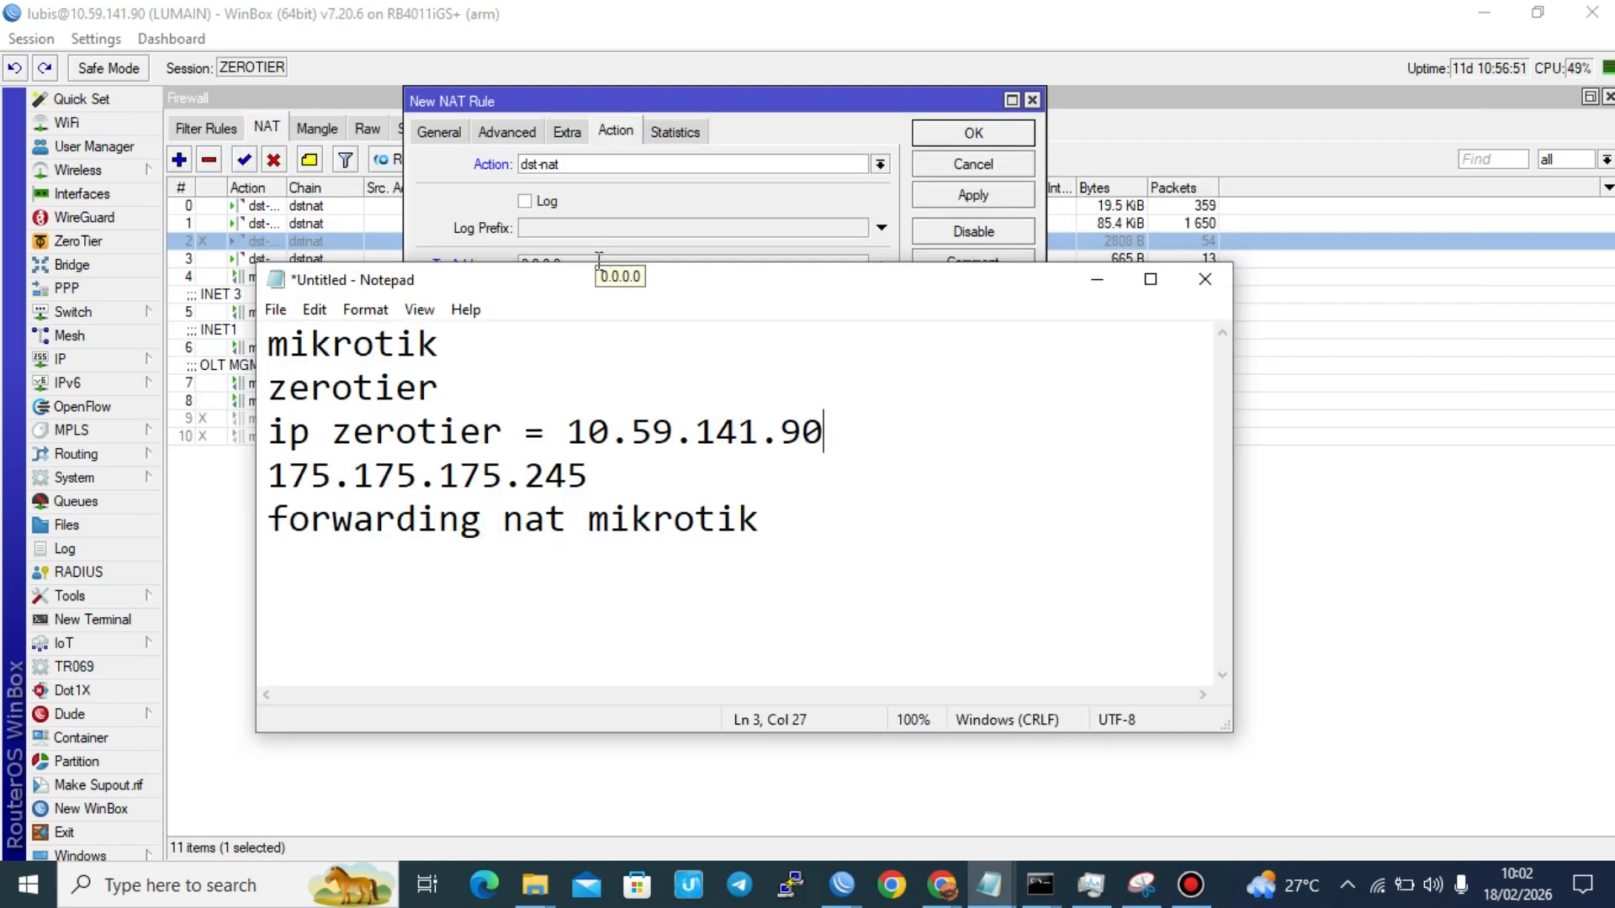
{"action": "key", "text": "ctrl+a"}
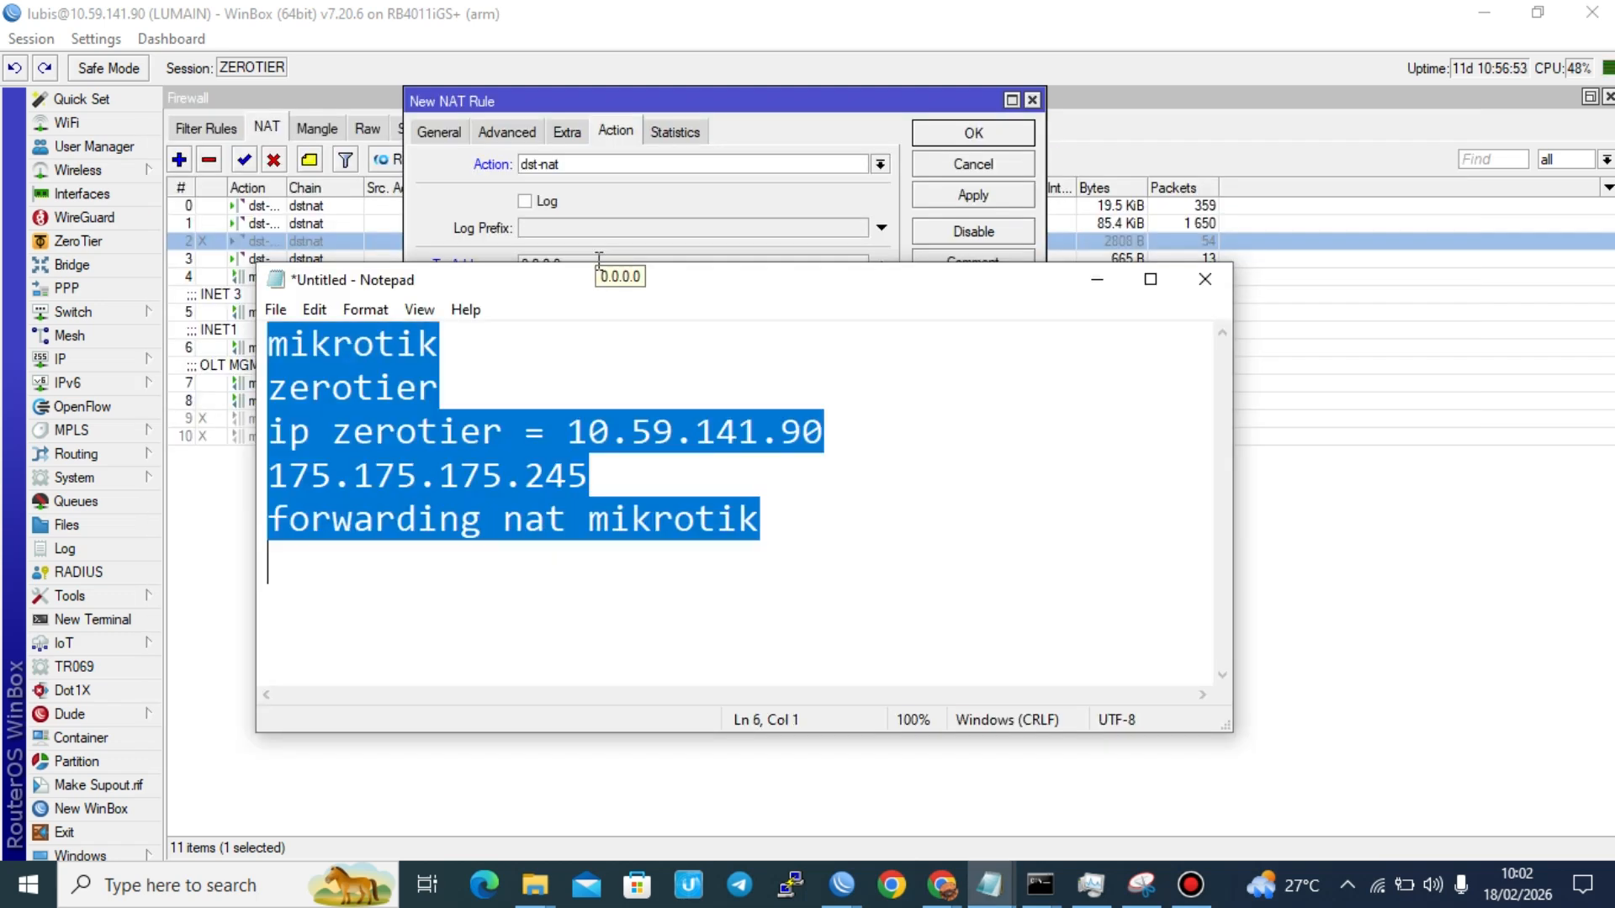
{"action": "key", "text": "Right"}
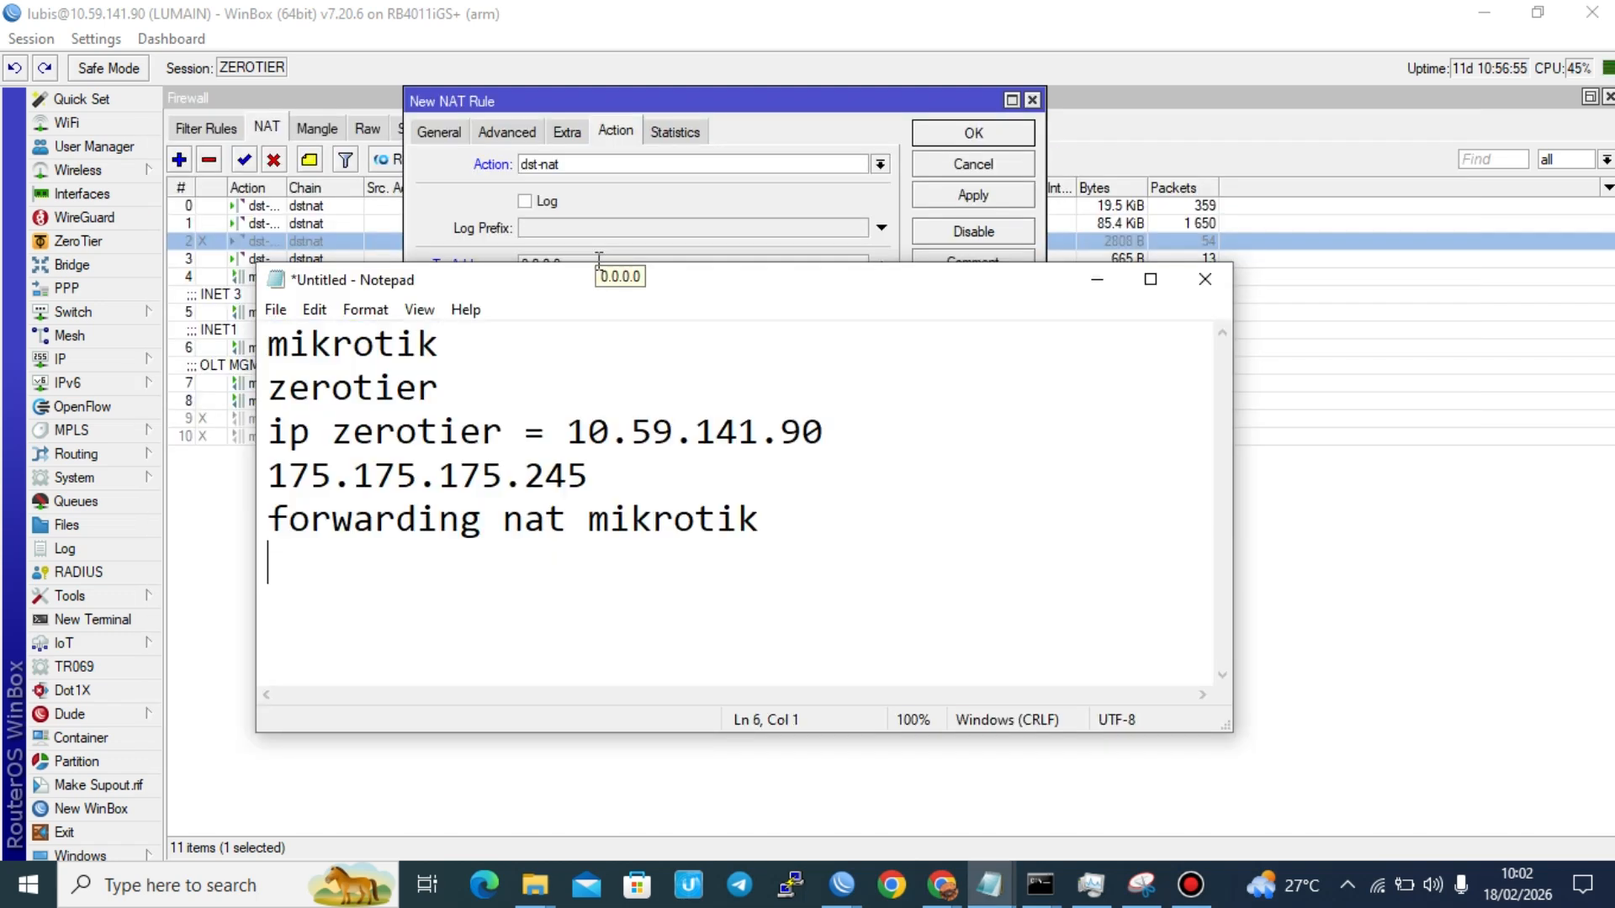
{"action": "type", "text": "to address"}
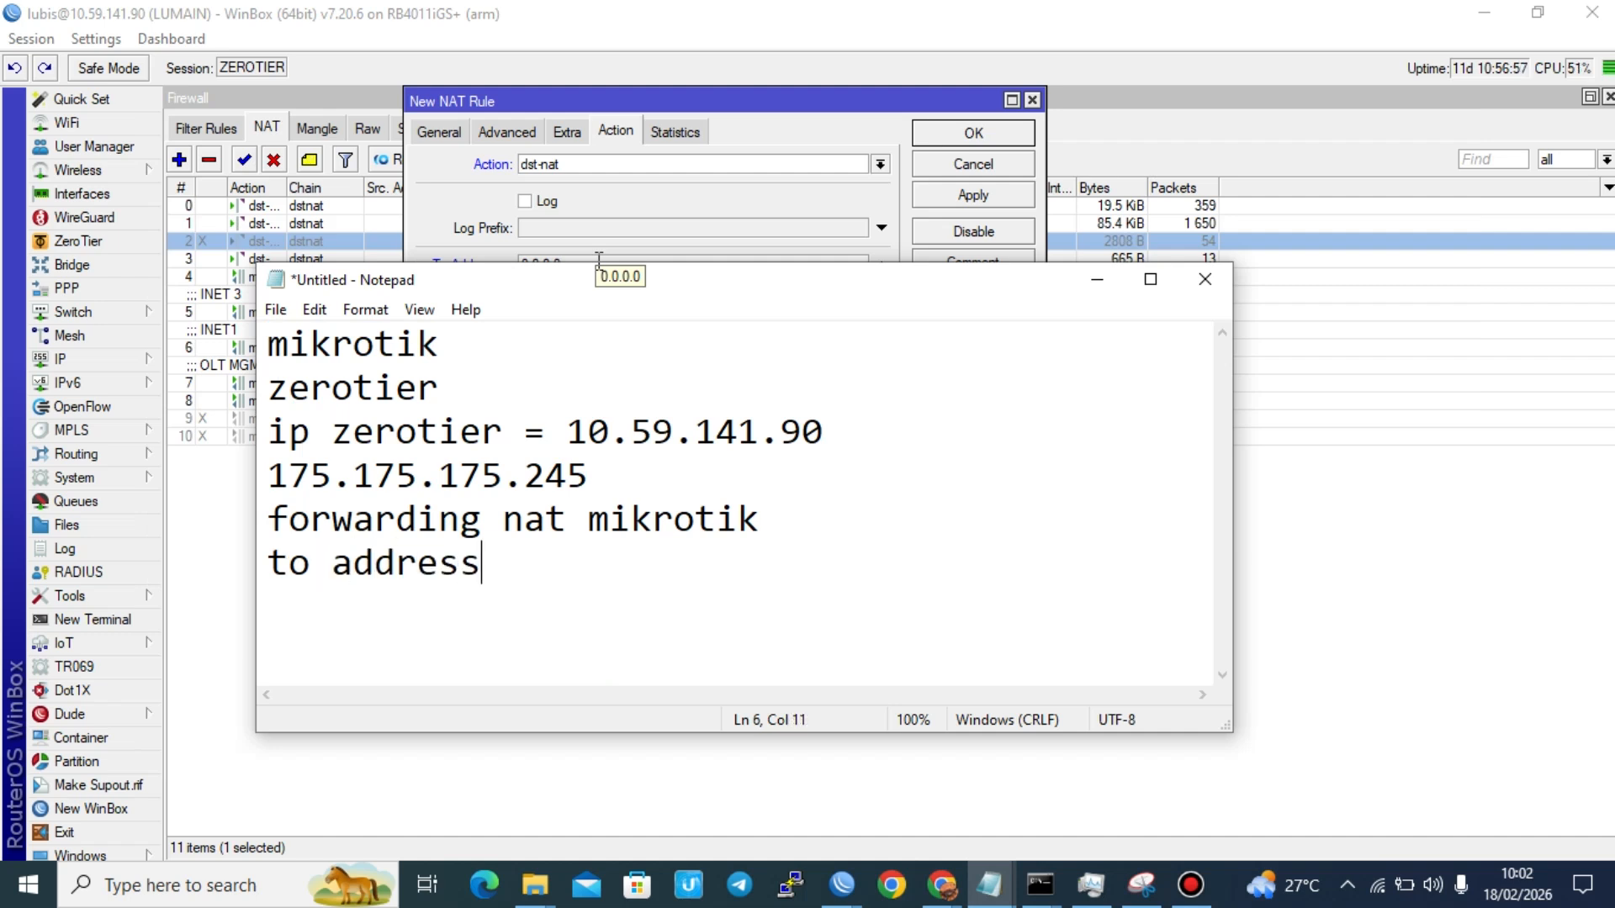
{"action": "type", "text": " : tujua"}
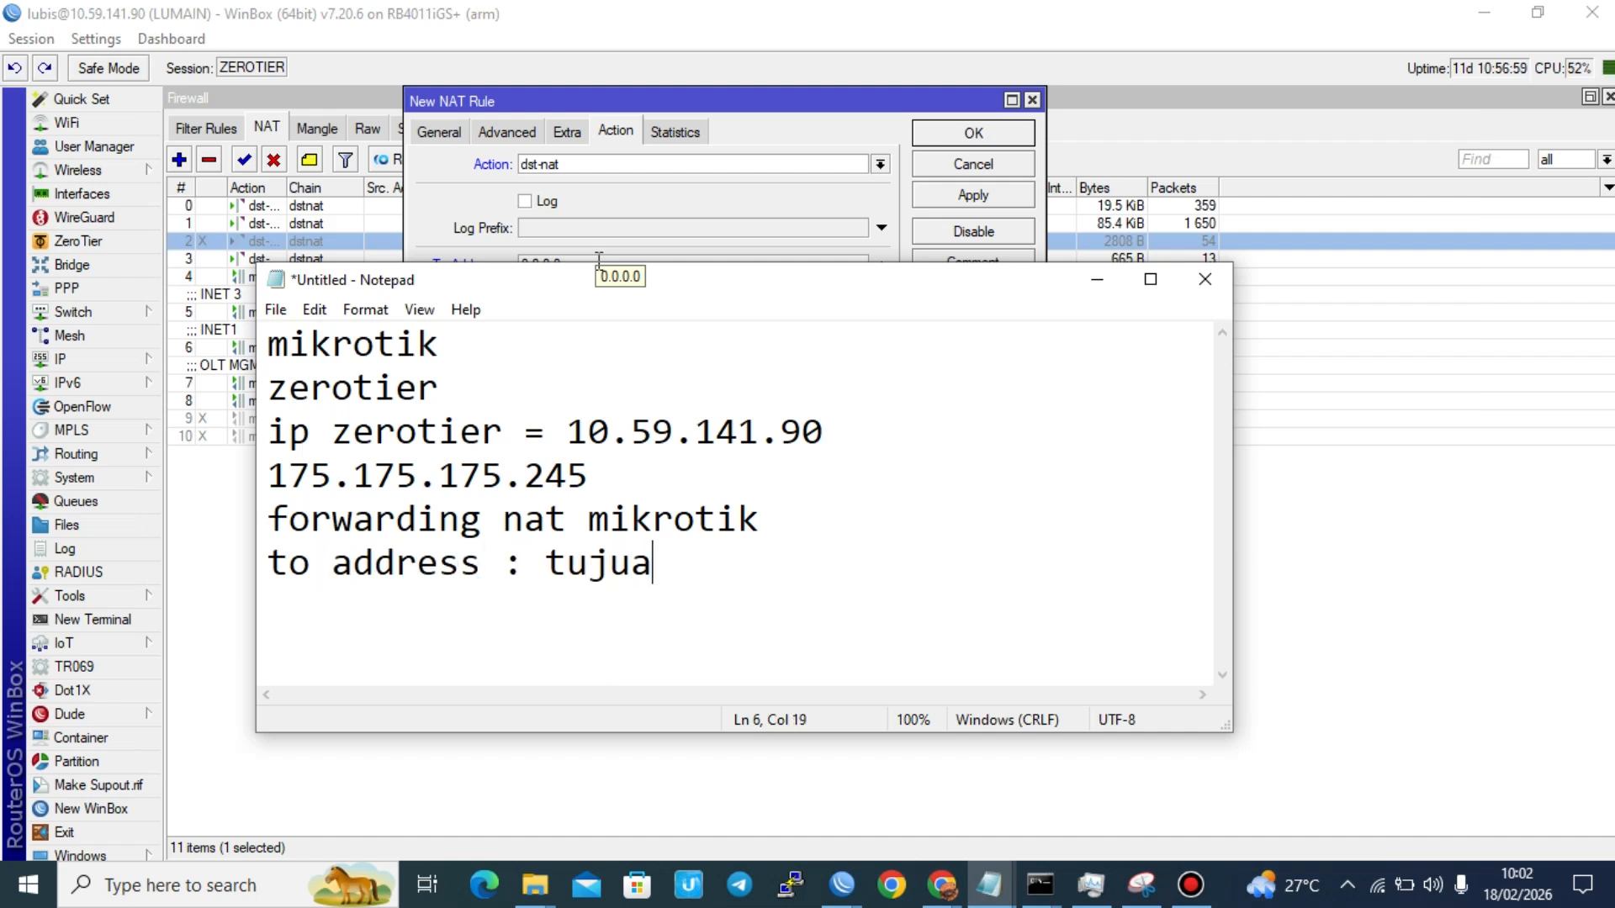
{"action": "type", "text": "n .0lt"}
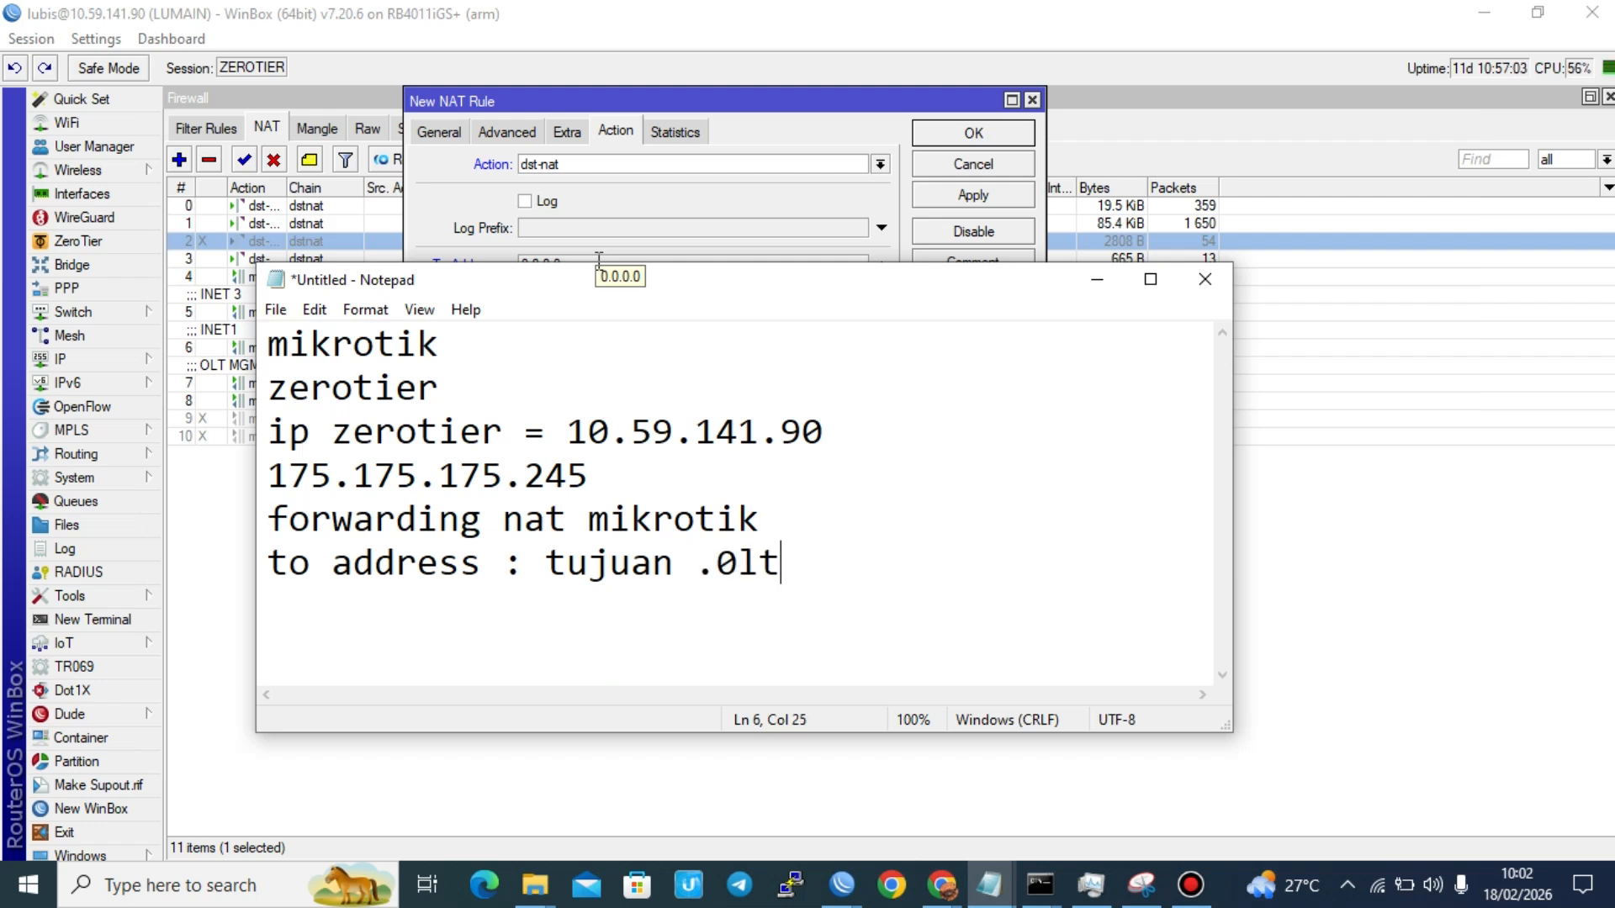
{"action": "type", "text": "/clientppo"}
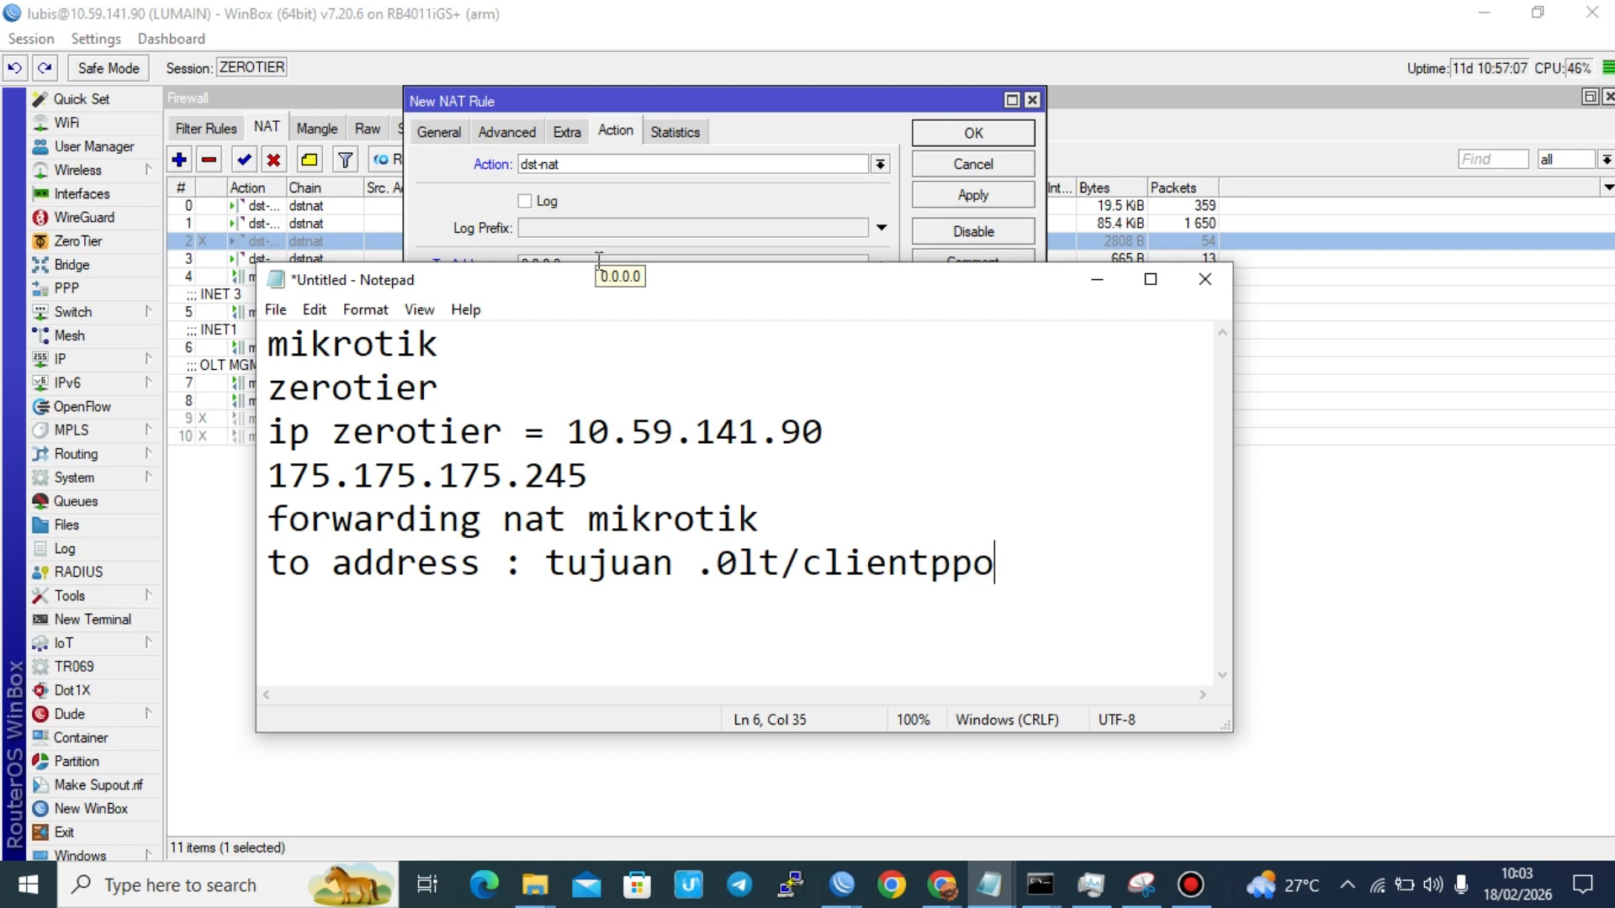
{"action": "type", "text": "e/"}
{"action": "key", "text": "Return"}
{"action": "left_click", "coordinate": [599, 259]}
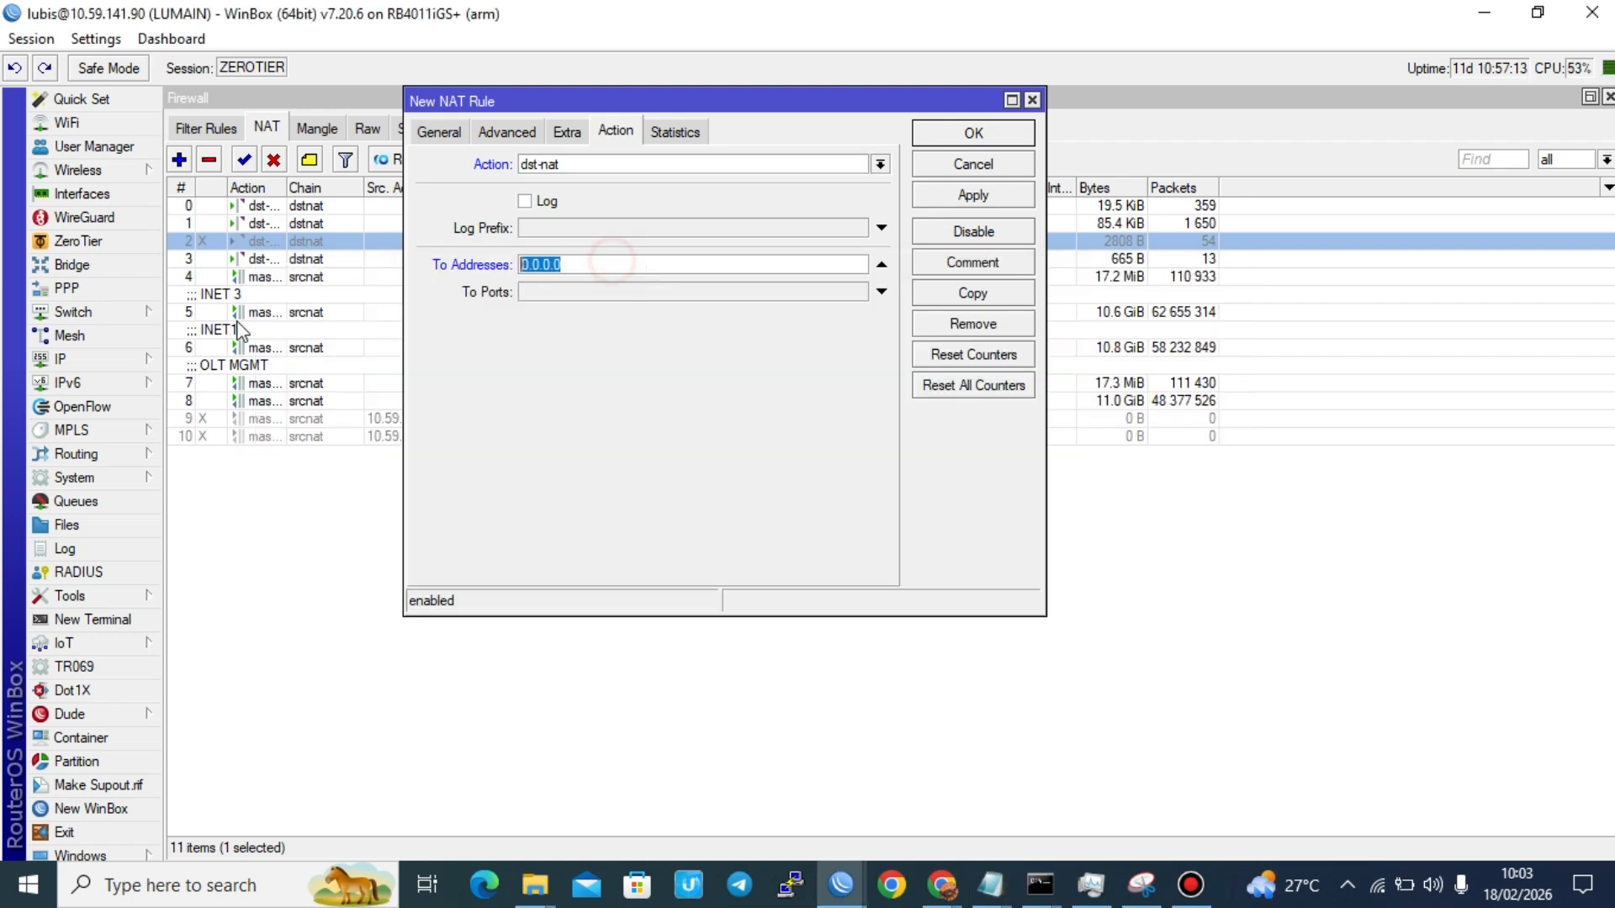
Step: Set the NAT rule to forward to address 192.168.50.1 on port 80, and save the rule
{"action": "type", "text": "192.168.50.1"}
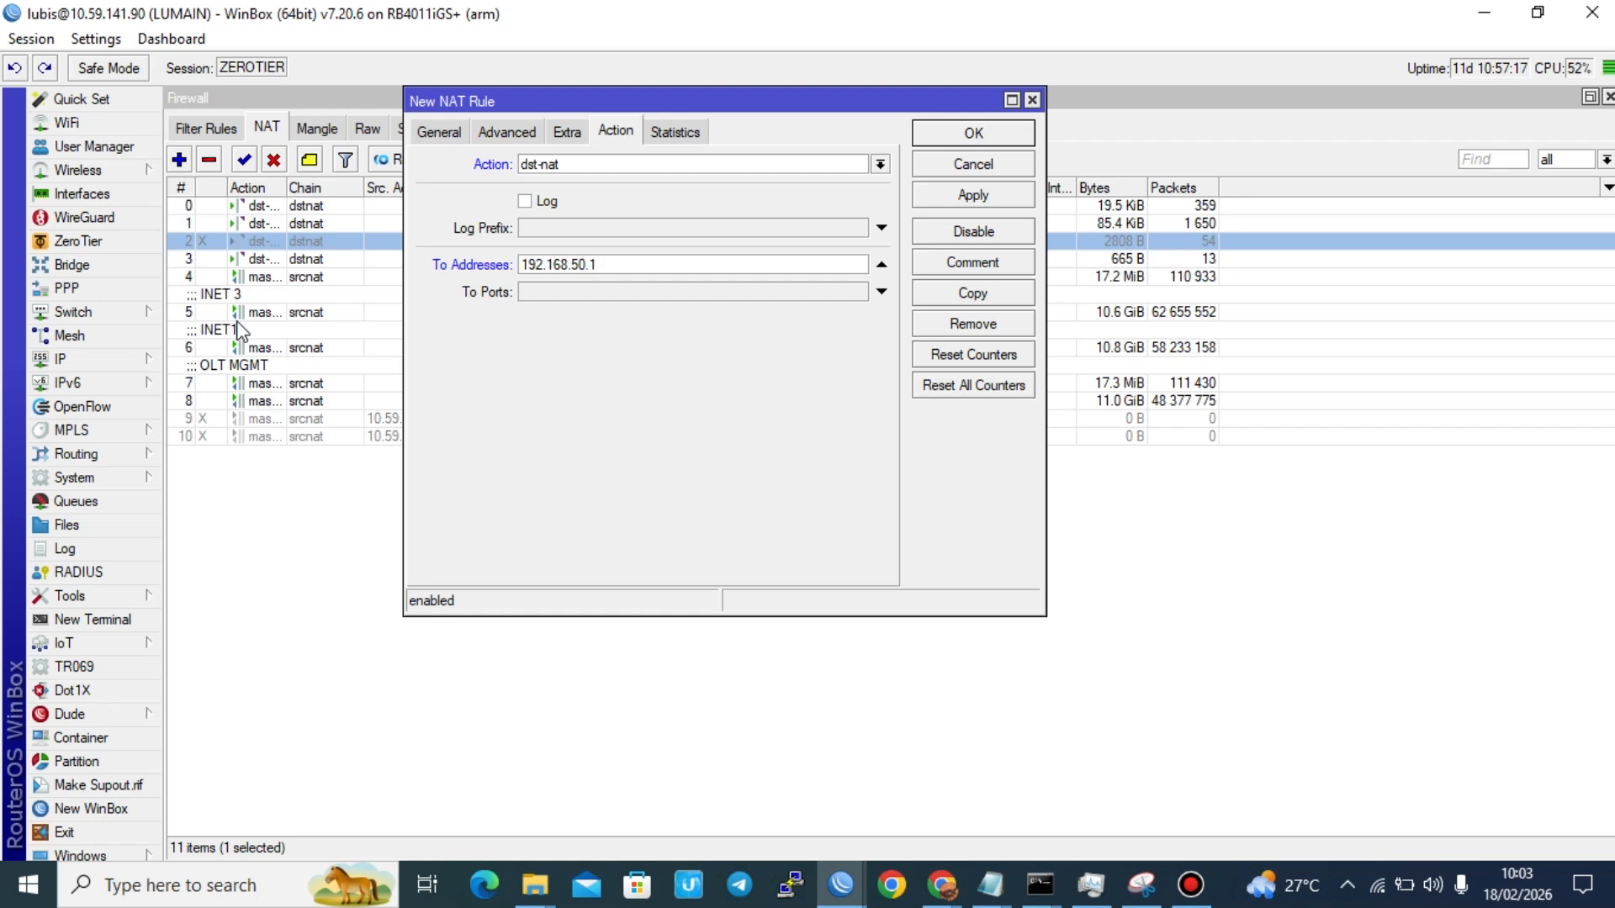
{"action": "left_click", "coordinate": [612, 292]}
{"action": "type", "text": "8"}
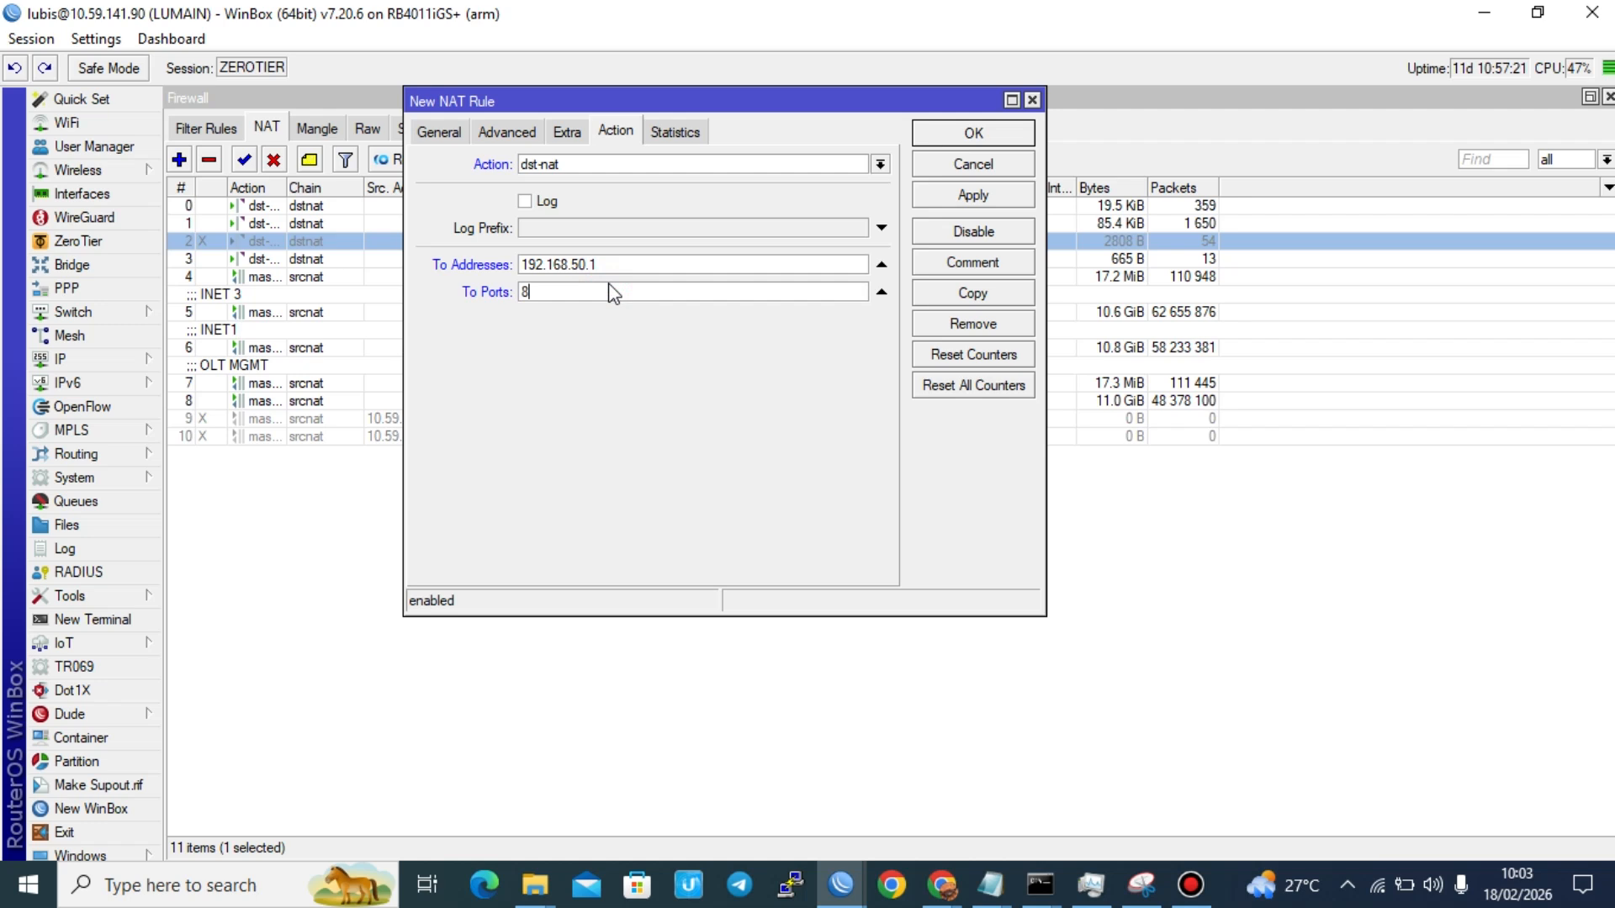
{"action": "type", "text": "0"}
{"action": "left_click", "coordinate": [969, 199]}
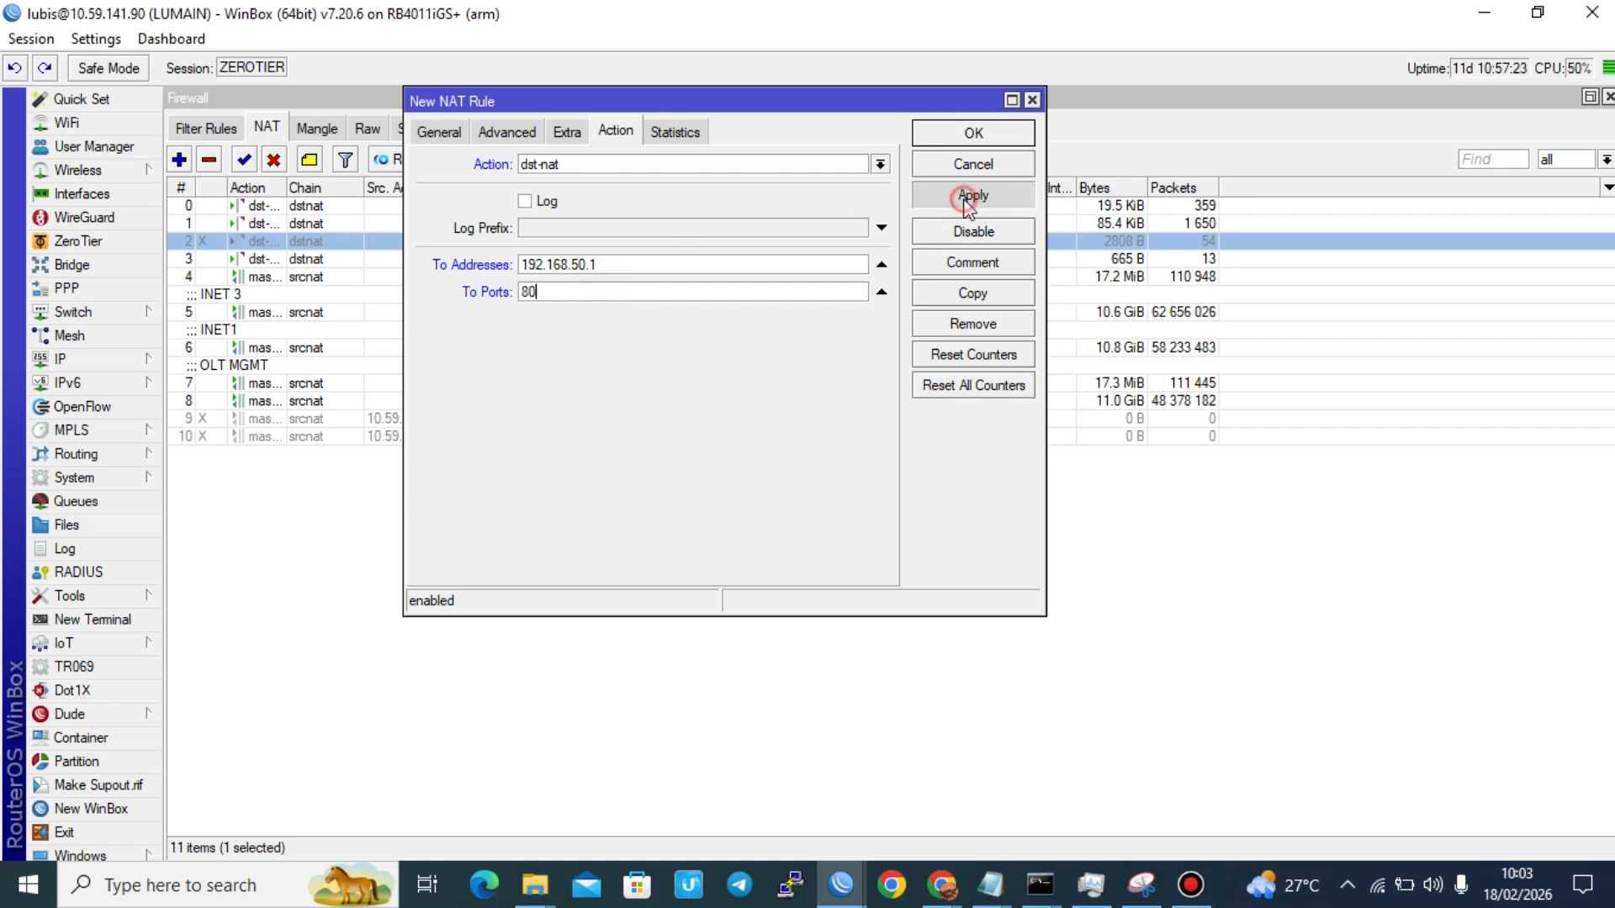
{"action": "left_click", "coordinate": [973, 133]}
Step: Move the new NAT rule directly below the other 10.59.141.90 dstnat rules and disable the active one just above it
{"action": "left_click_drag", "start_coordinate": [734, 459], "coordinate": [745, 270]}
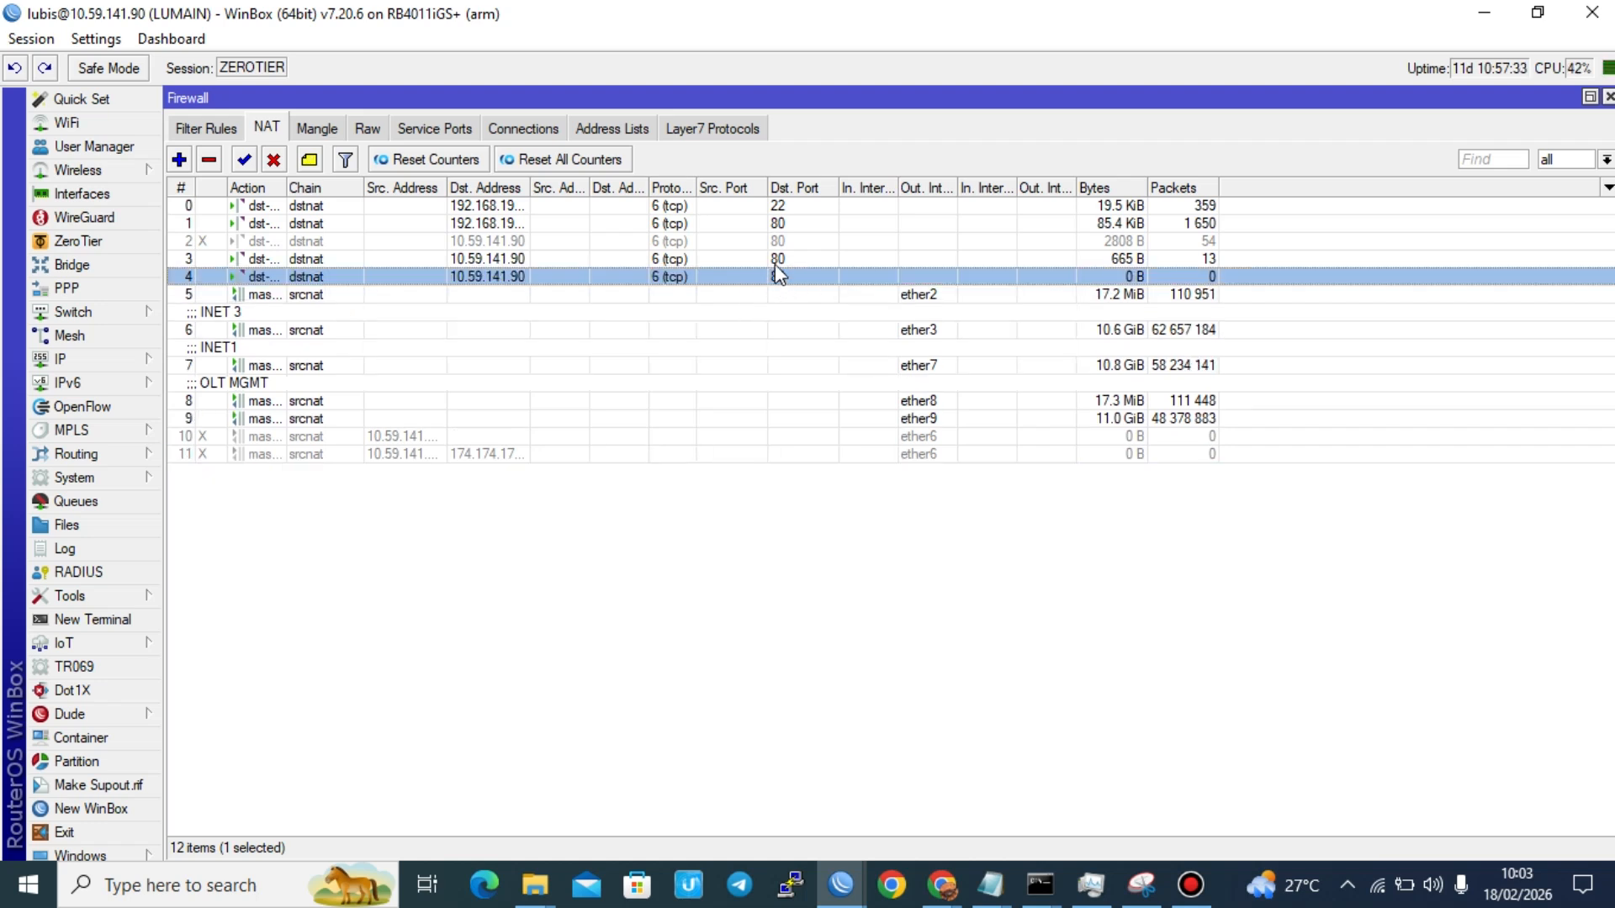
{"action": "left_click", "coordinate": [778, 259]}
{"action": "left_click", "coordinate": [274, 159]}
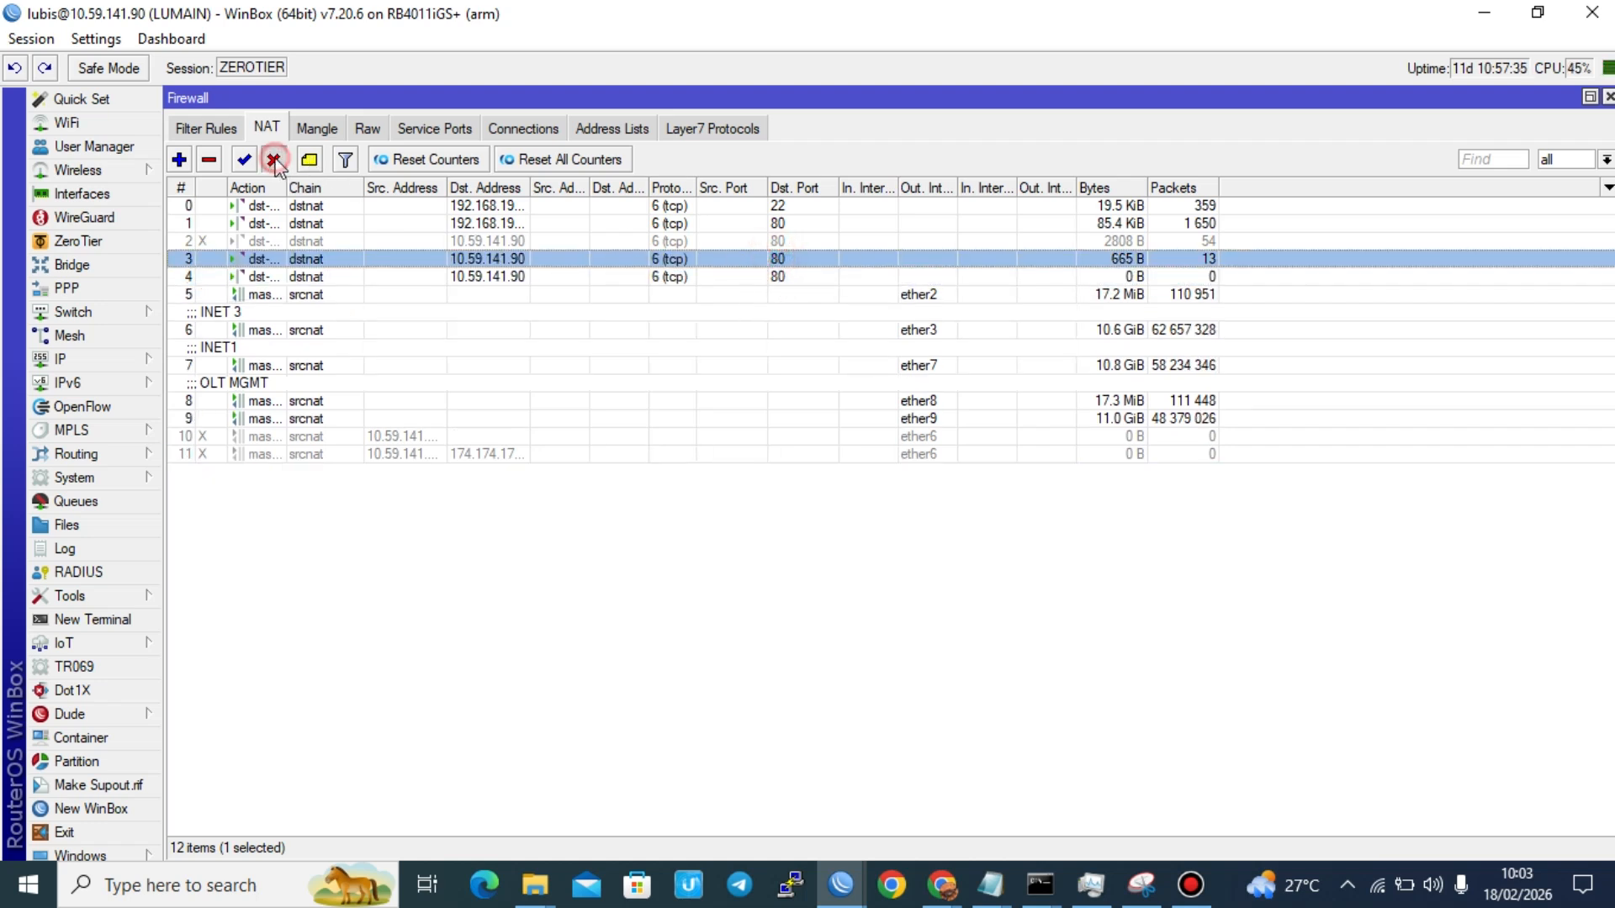
{"action": "left_click", "coordinate": [666, 277]}
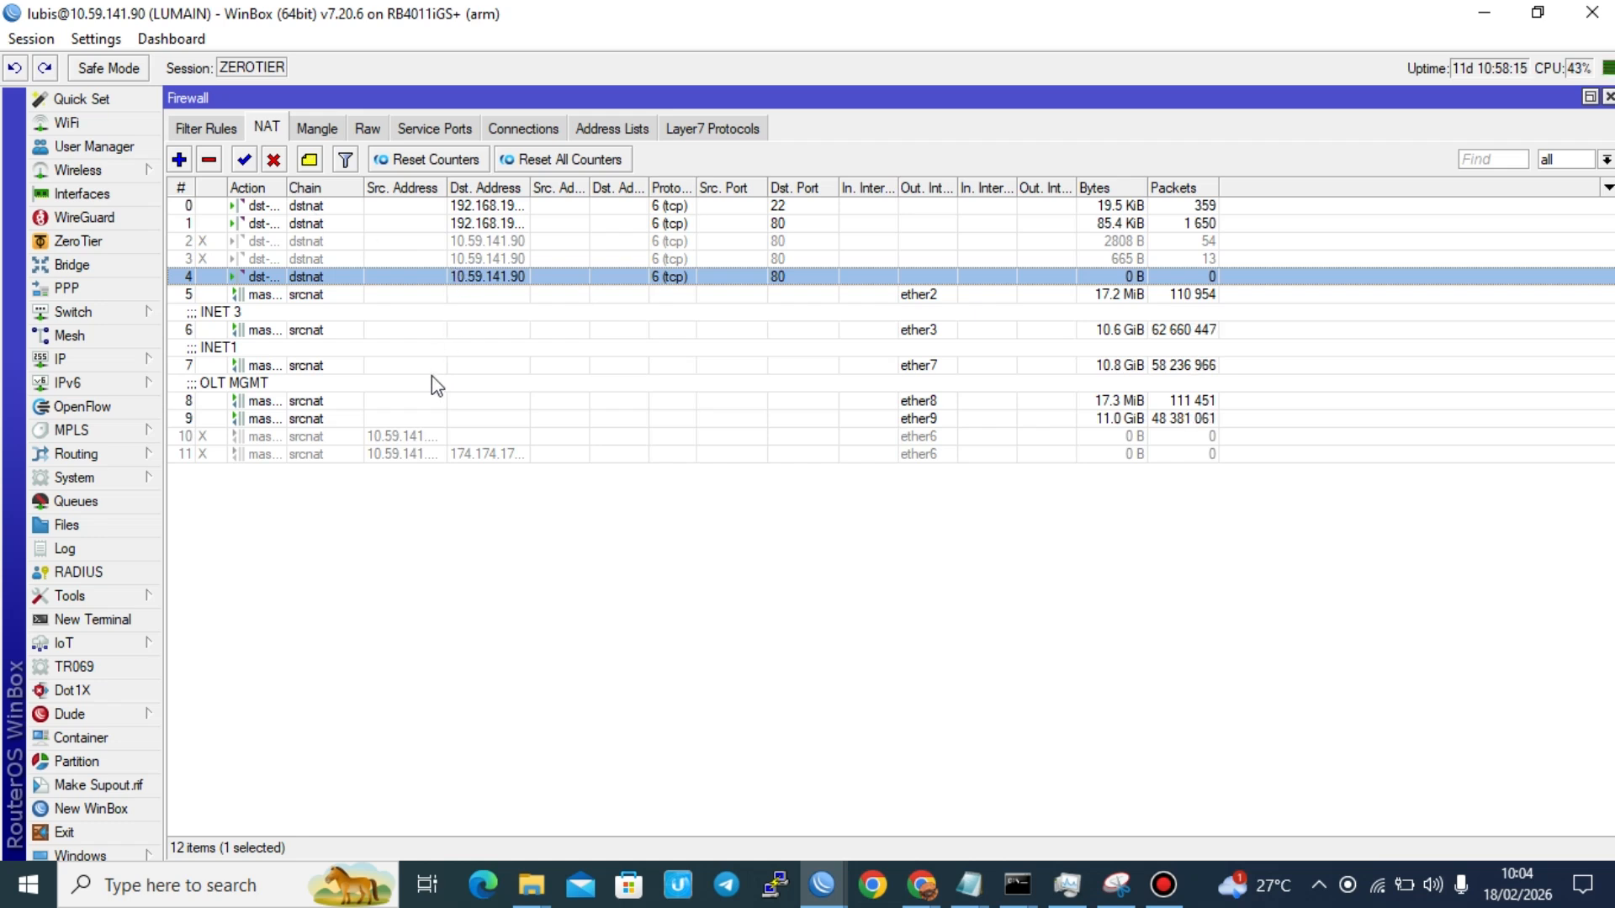
Step: Start a new firewall mangle rule in the prerouting chain and set its incoming interface to zerotier1
{"action": "left_click", "coordinate": [329, 131]}
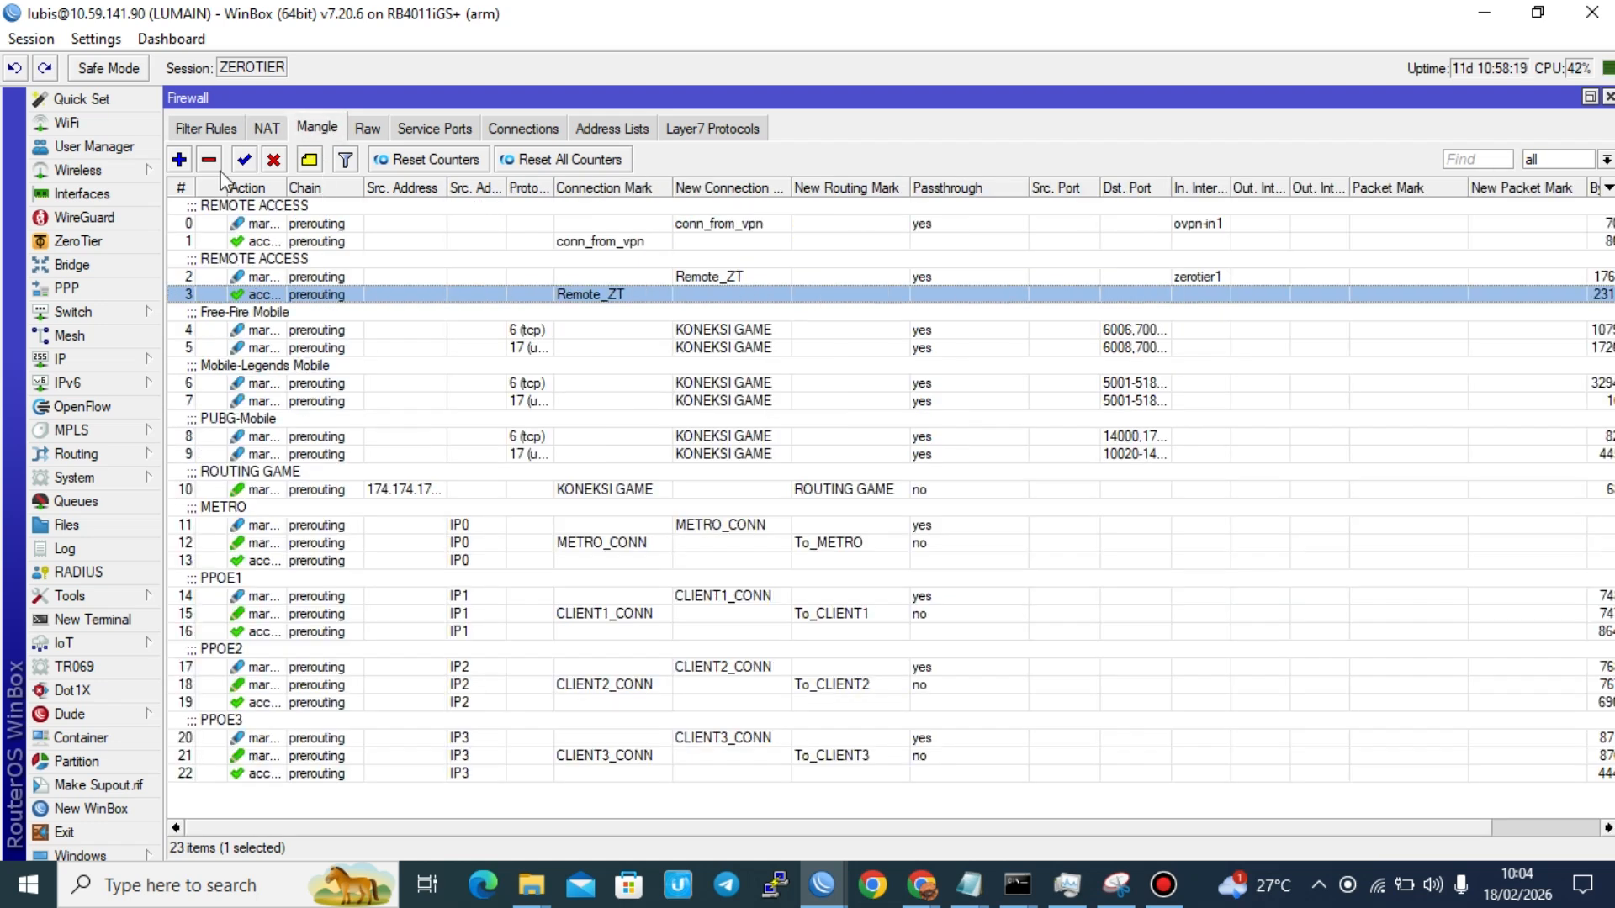
{"action": "left_click", "coordinate": [179, 160]}
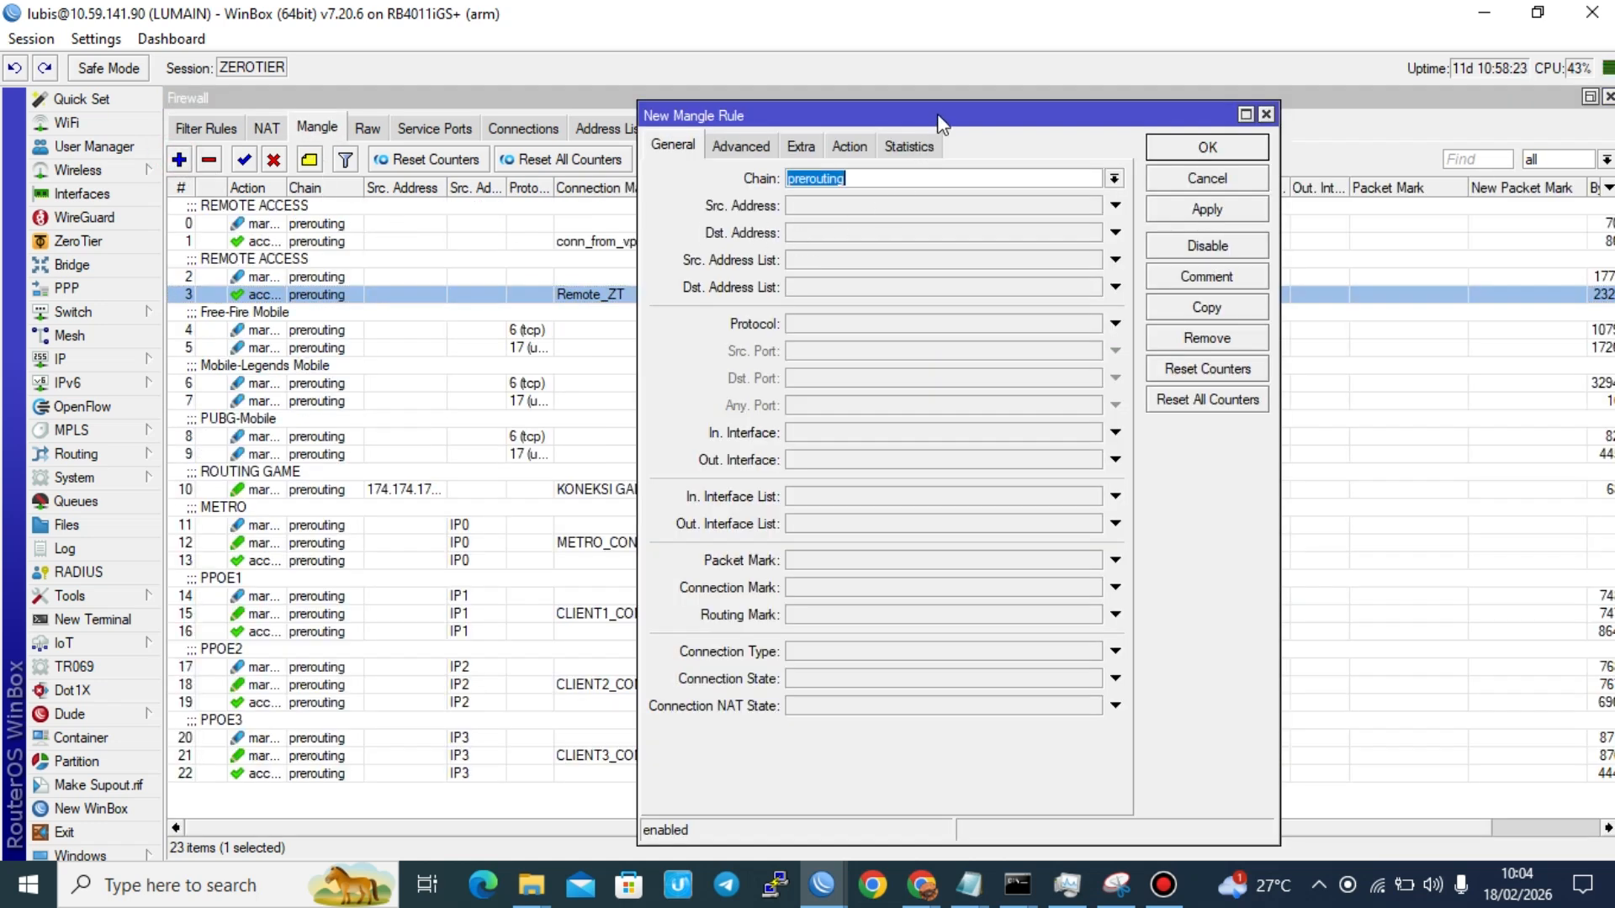
{"action": "left_click_drag", "start_coordinate": [934, 123], "coordinate": [543, 160]}
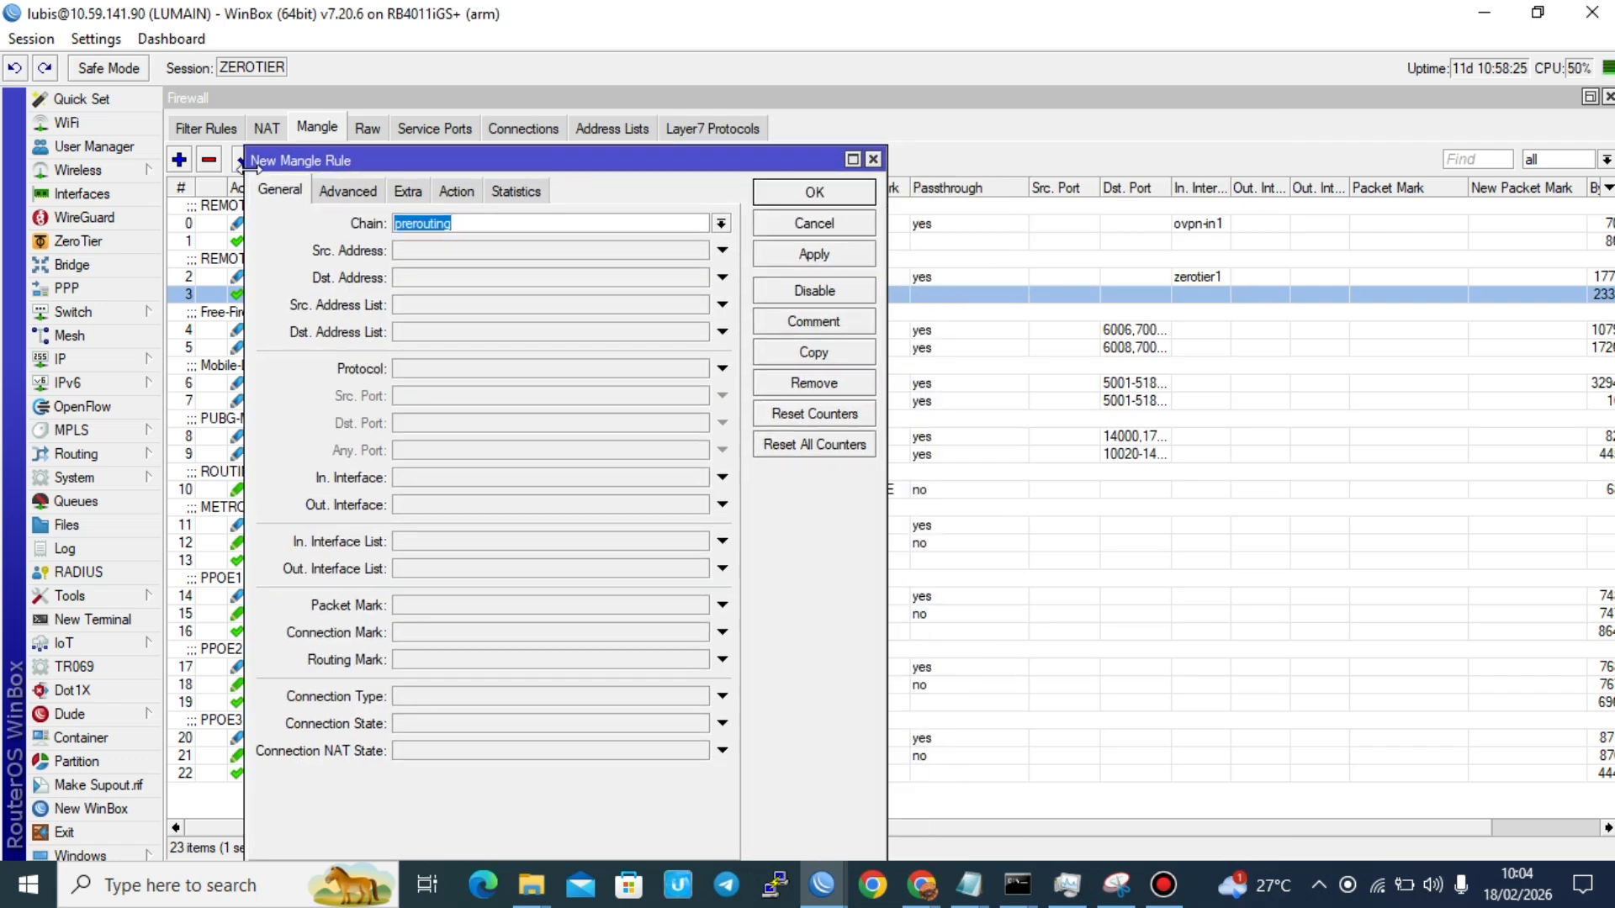
{"action": "left_click", "coordinate": [430, 478]}
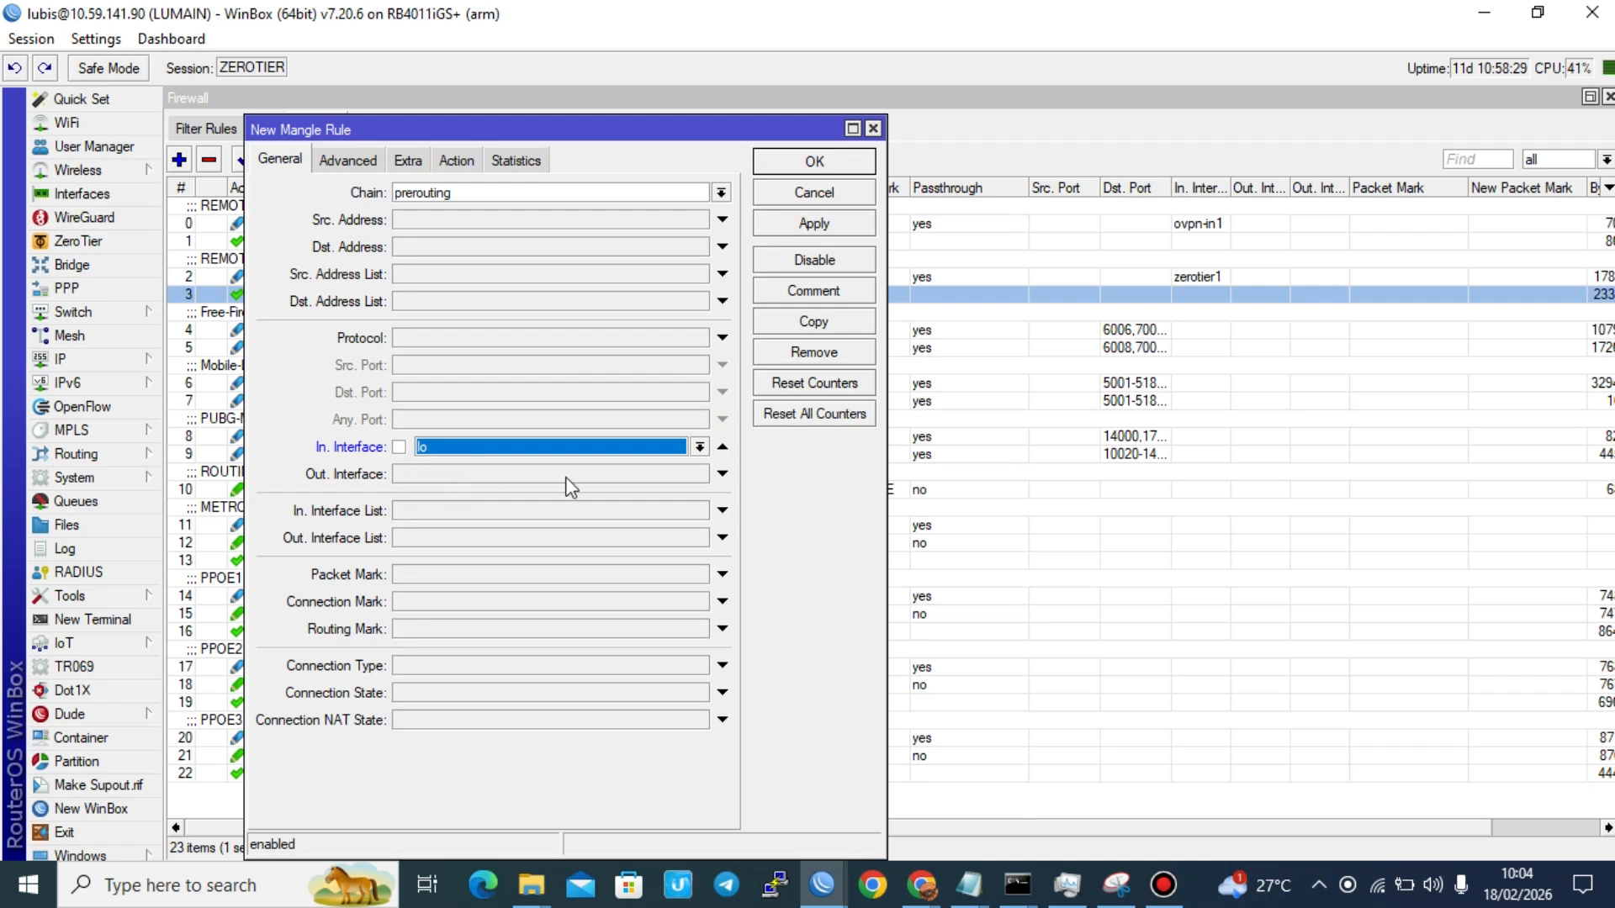
{"action": "left_click", "coordinate": [699, 446]}
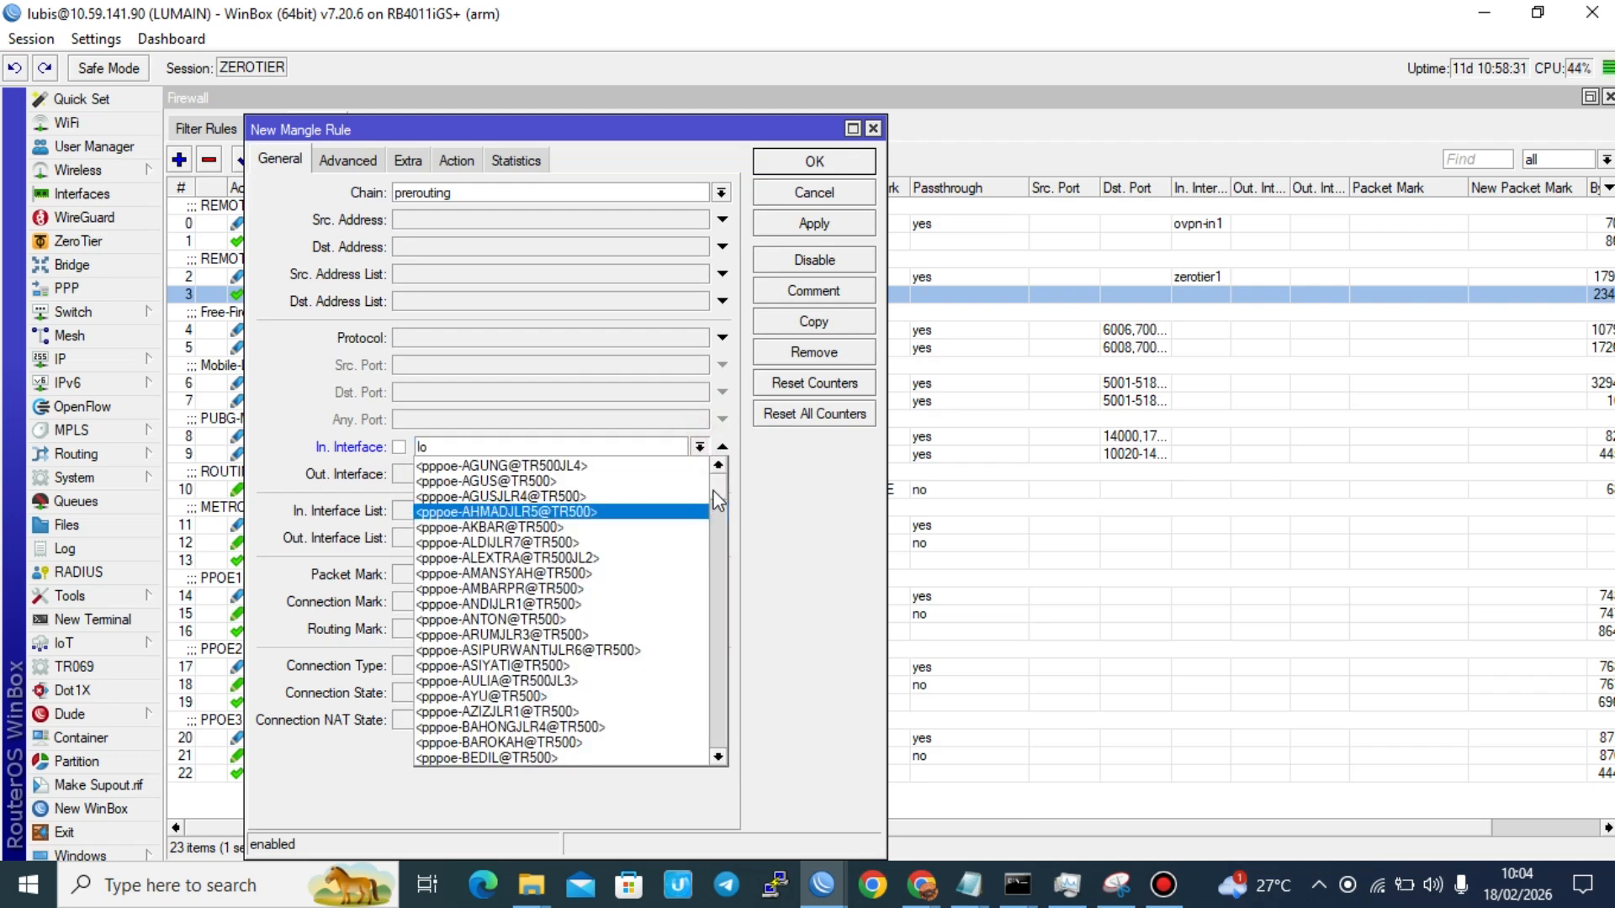
{"action": "left_click_drag", "start_coordinate": [716, 488], "coordinate": [692, 757]}
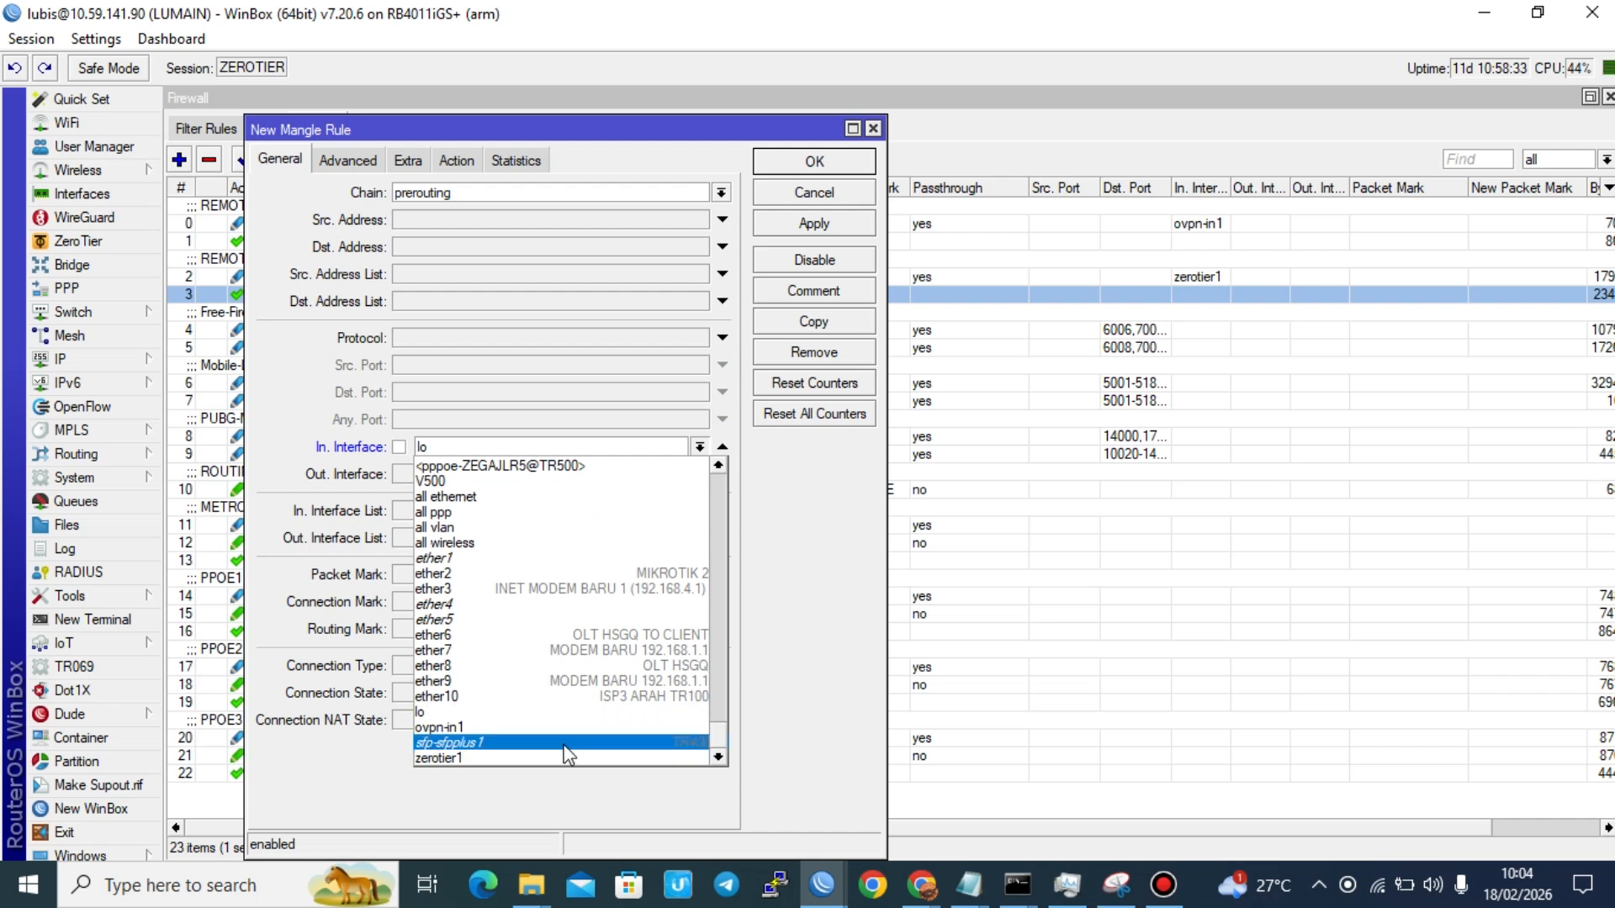
{"action": "left_click", "coordinate": [541, 757]}
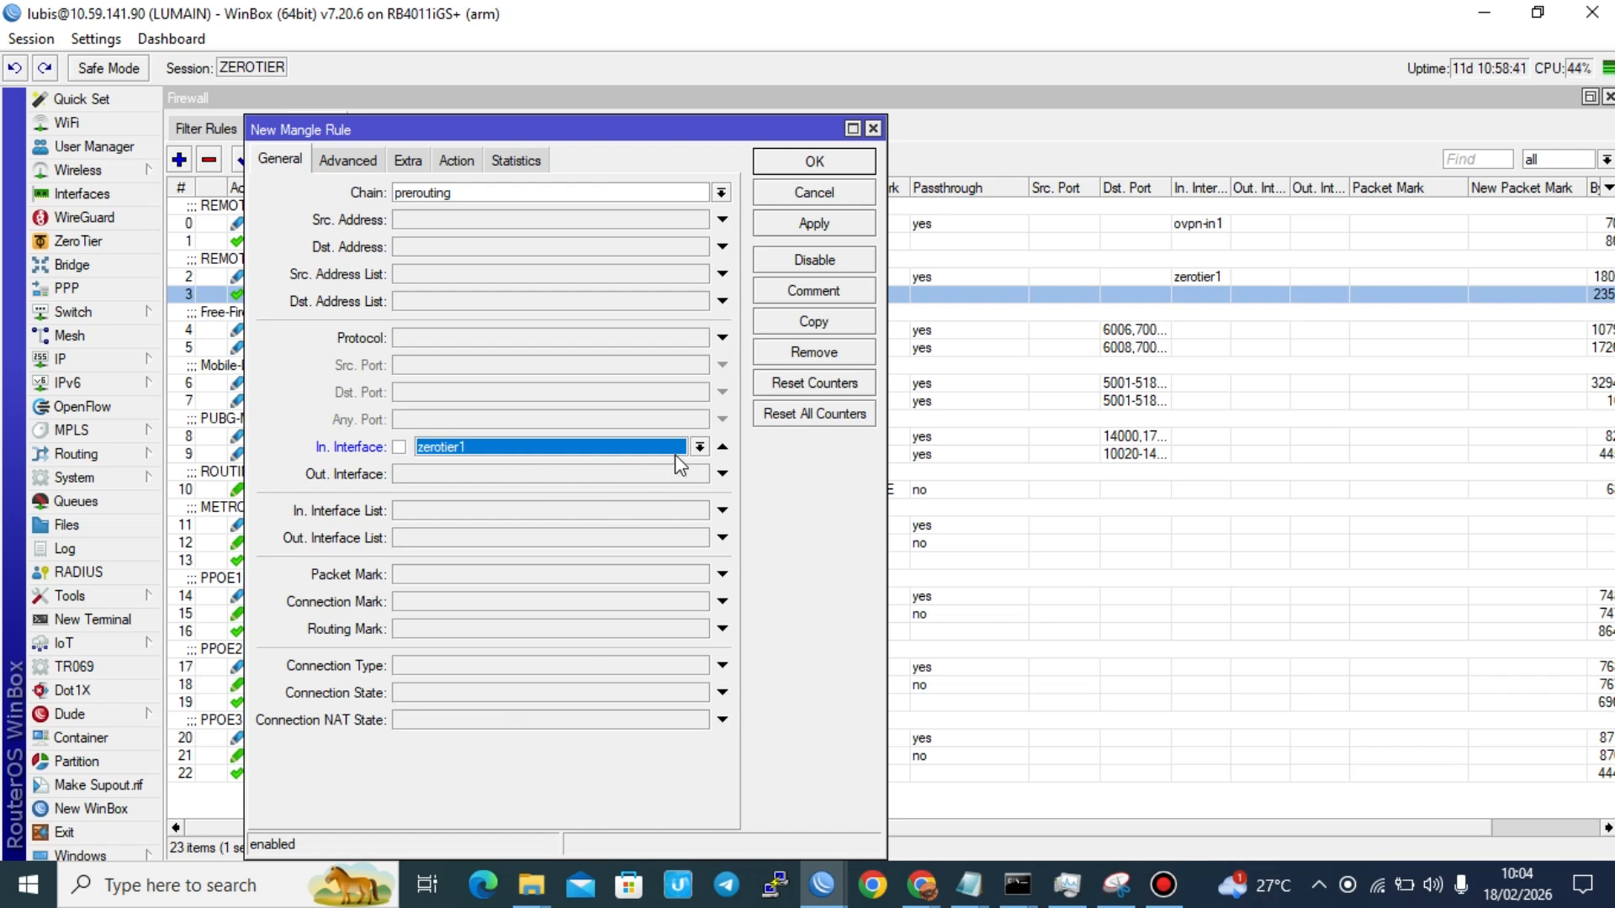
Step: Set the mangle rule's action to mark connection with the new connection mark Acces_IP_zerotier and passthrough enabled
{"action": "left_click", "coordinate": [454, 160]}
{"action": "left_click", "coordinate": [447, 192]}
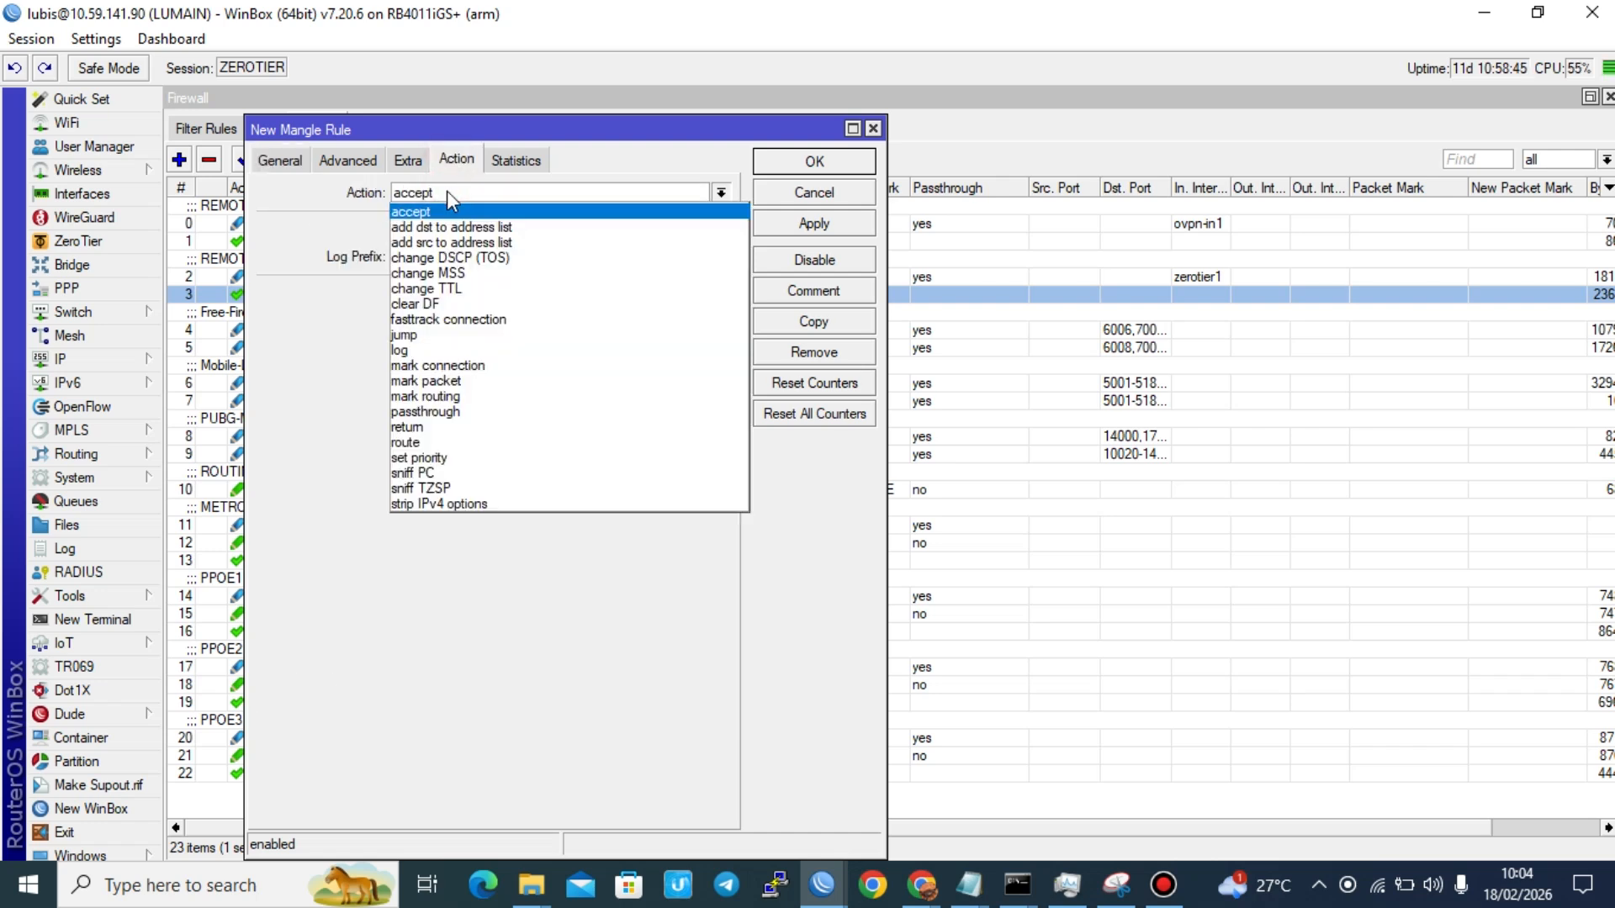
{"action": "left_click", "coordinate": [453, 366]}
{"action": "left_click", "coordinate": [464, 296]}
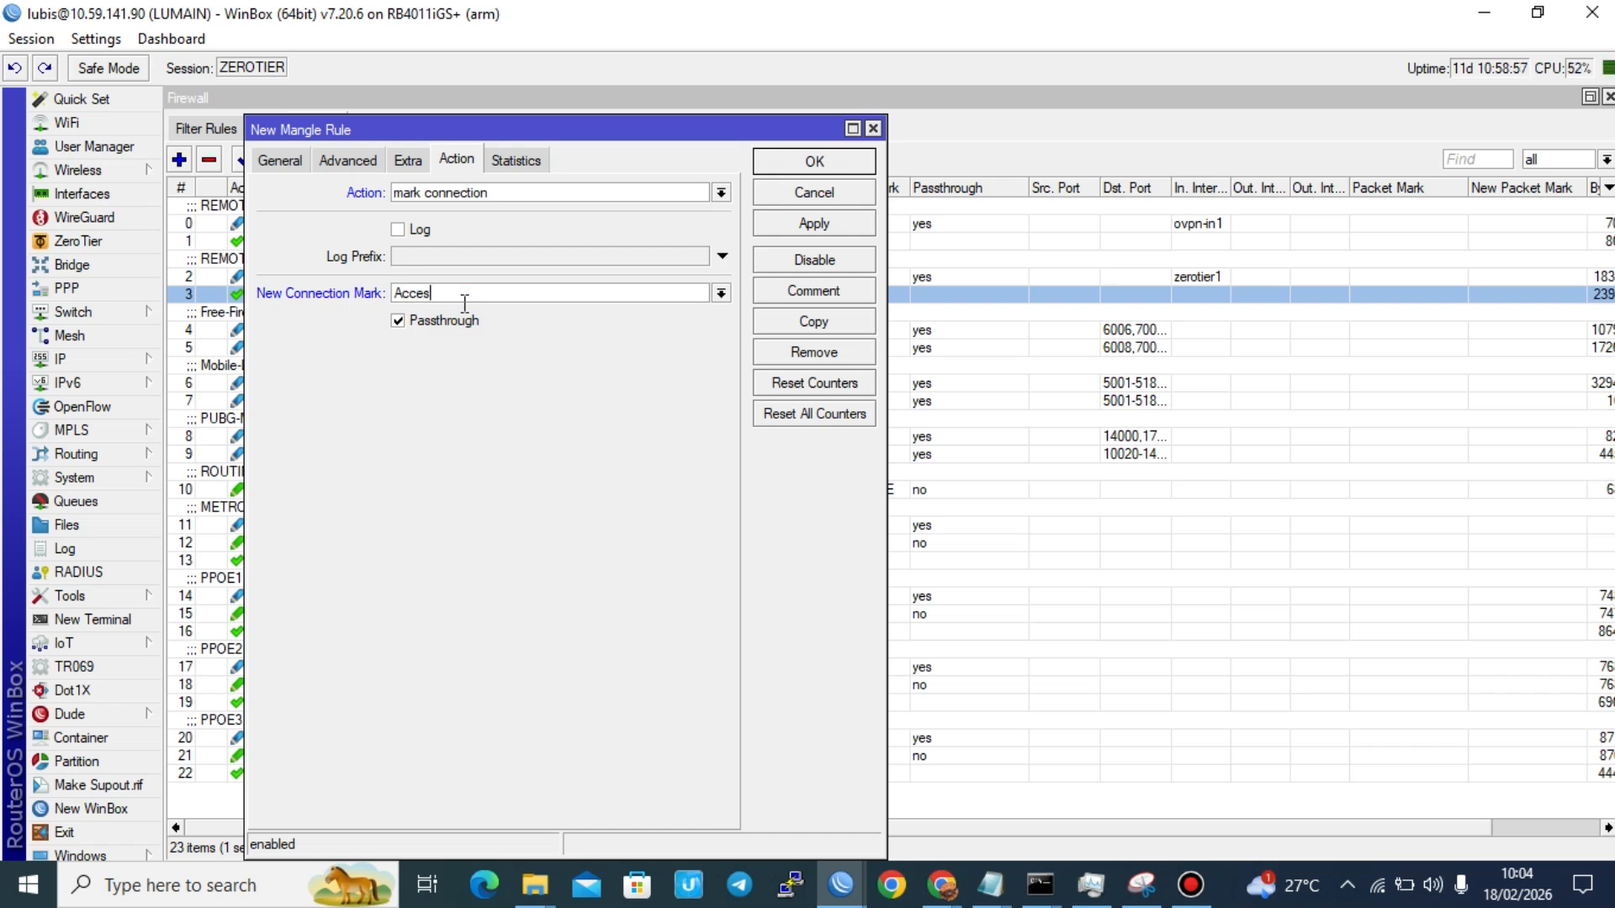
{"action": "type", "text": "P_zet"}
{"action": "key", "text": "BackSpace"}
{"action": "key", "text": "BackSpace"}
{"action": "type", "text": "ier"}
{"action": "left_click", "coordinate": [457, 324]}
{"action": "left_click", "coordinate": [458, 325]}
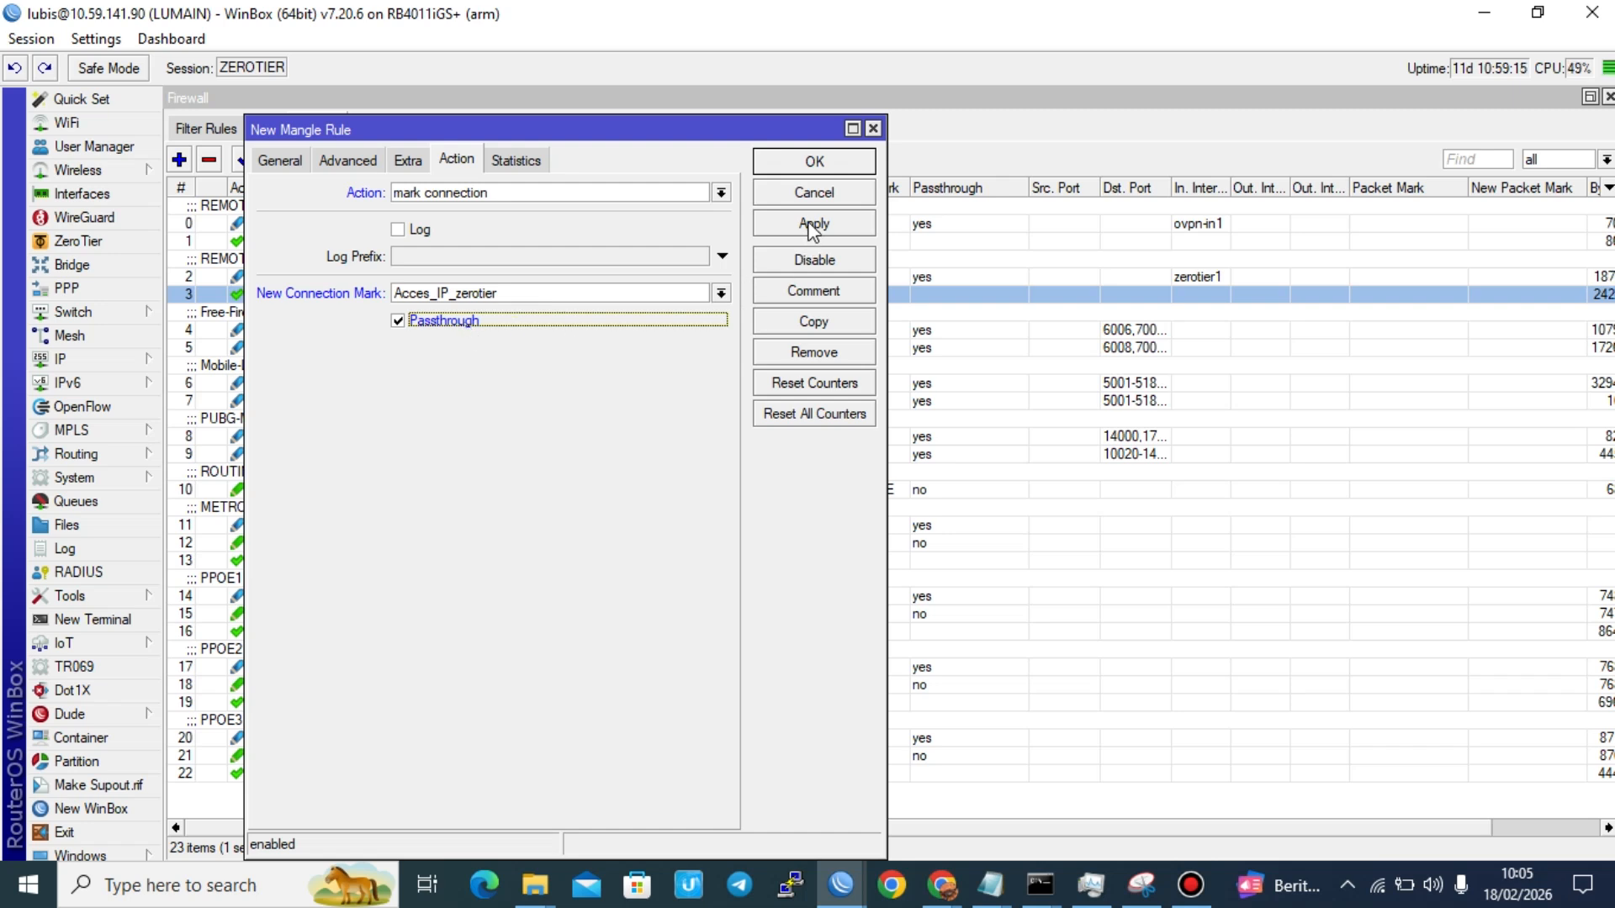
Step: Add the comment "REMOTE ZEROTIER TO LOCAL" to the new mangle rule and save it
{"action": "left_click", "coordinate": [808, 289]}
{"action": "left_click", "coordinate": [789, 479]}
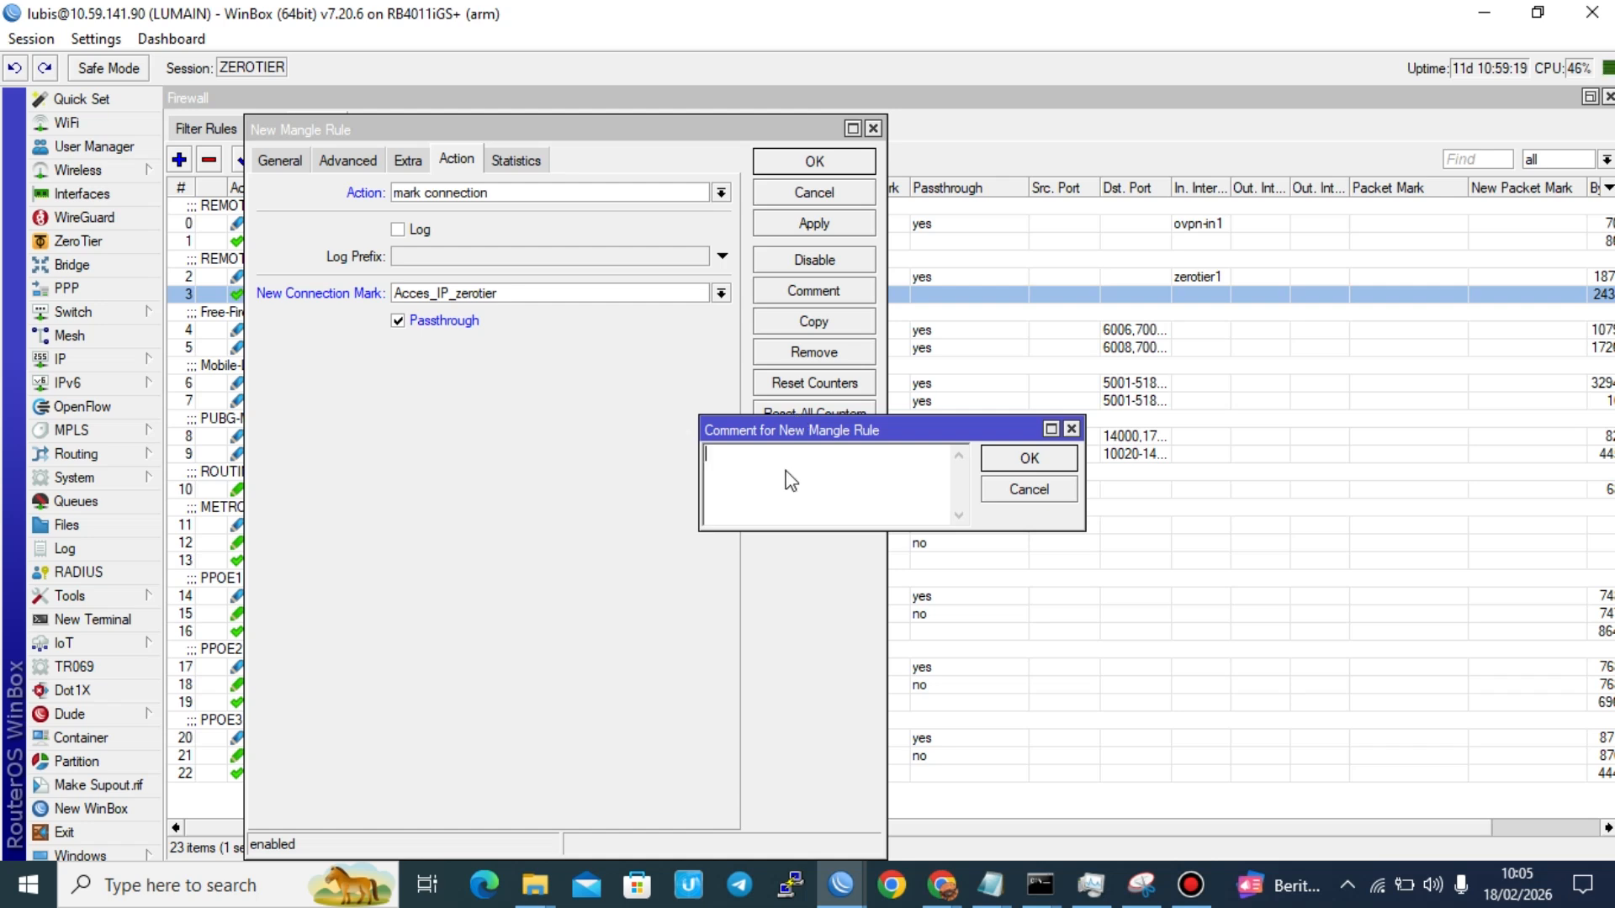
{"action": "type", "text": "REMOTE ZEROTIER T "}
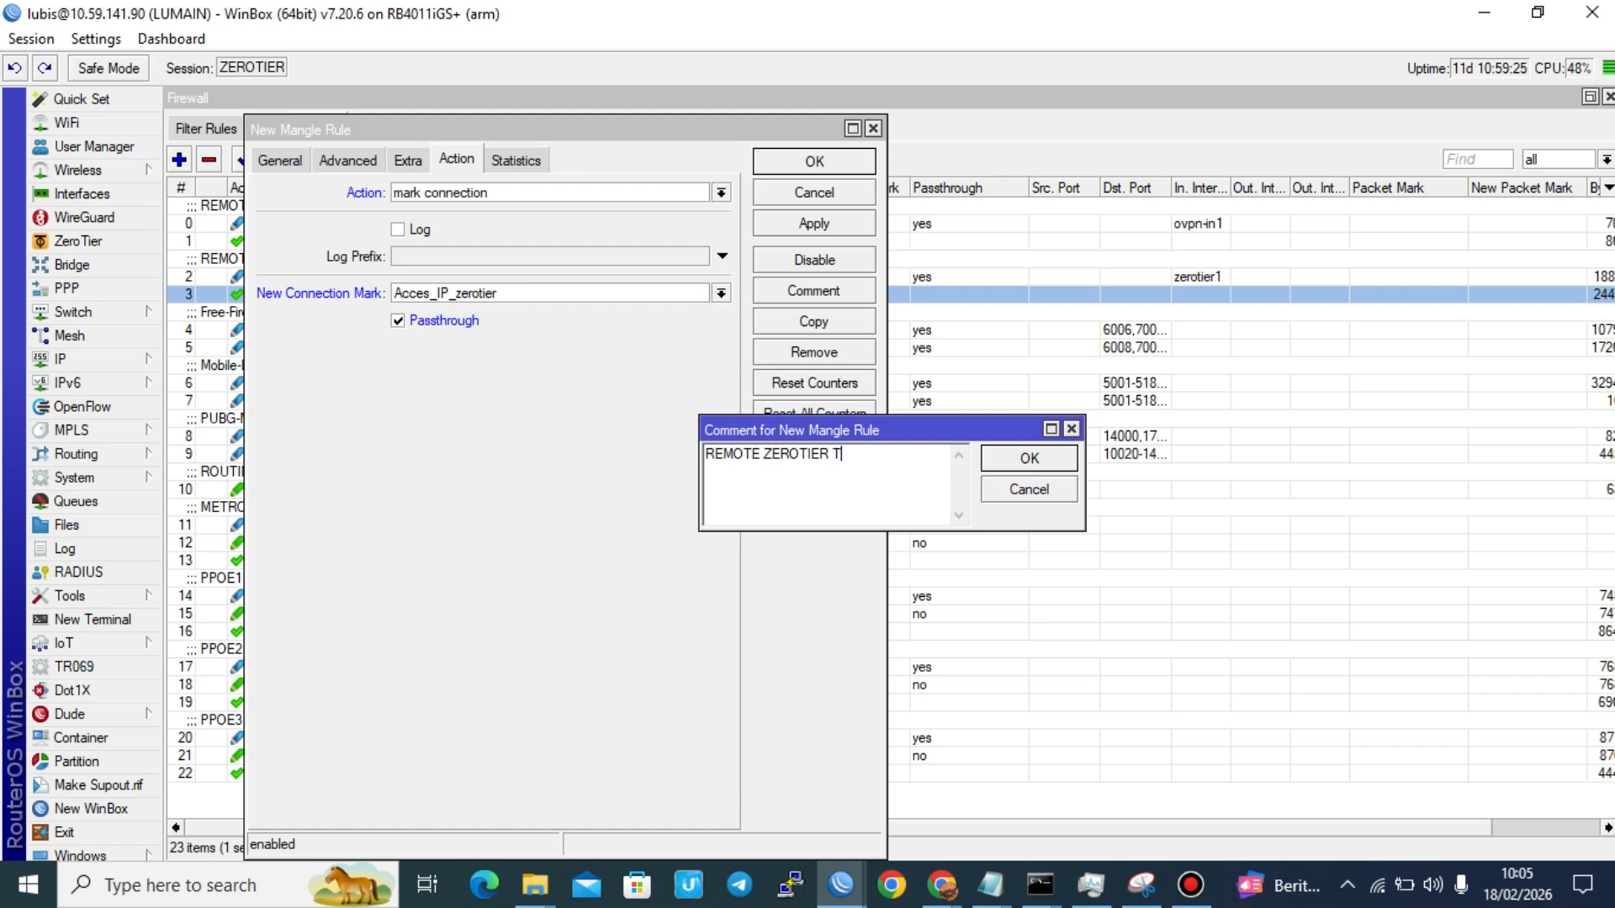
{"action": "type", "text": "O LOCAL"}
{"action": "key", "text": "Return"}
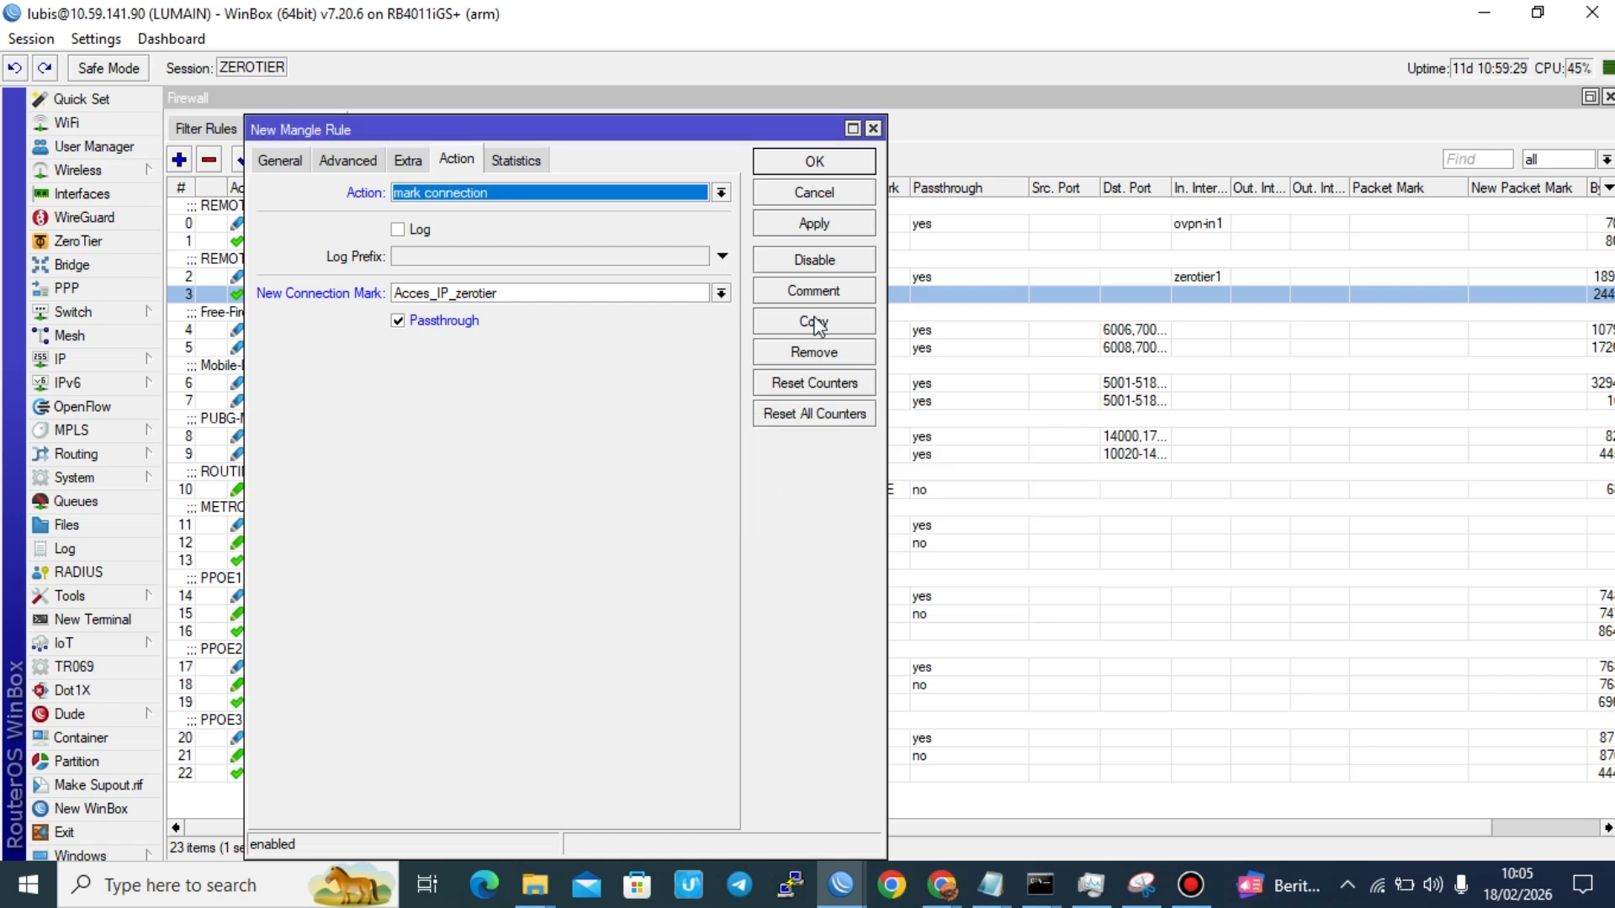
{"action": "left_click", "coordinate": [844, 228]}
{"action": "left_click", "coordinate": [841, 163]}
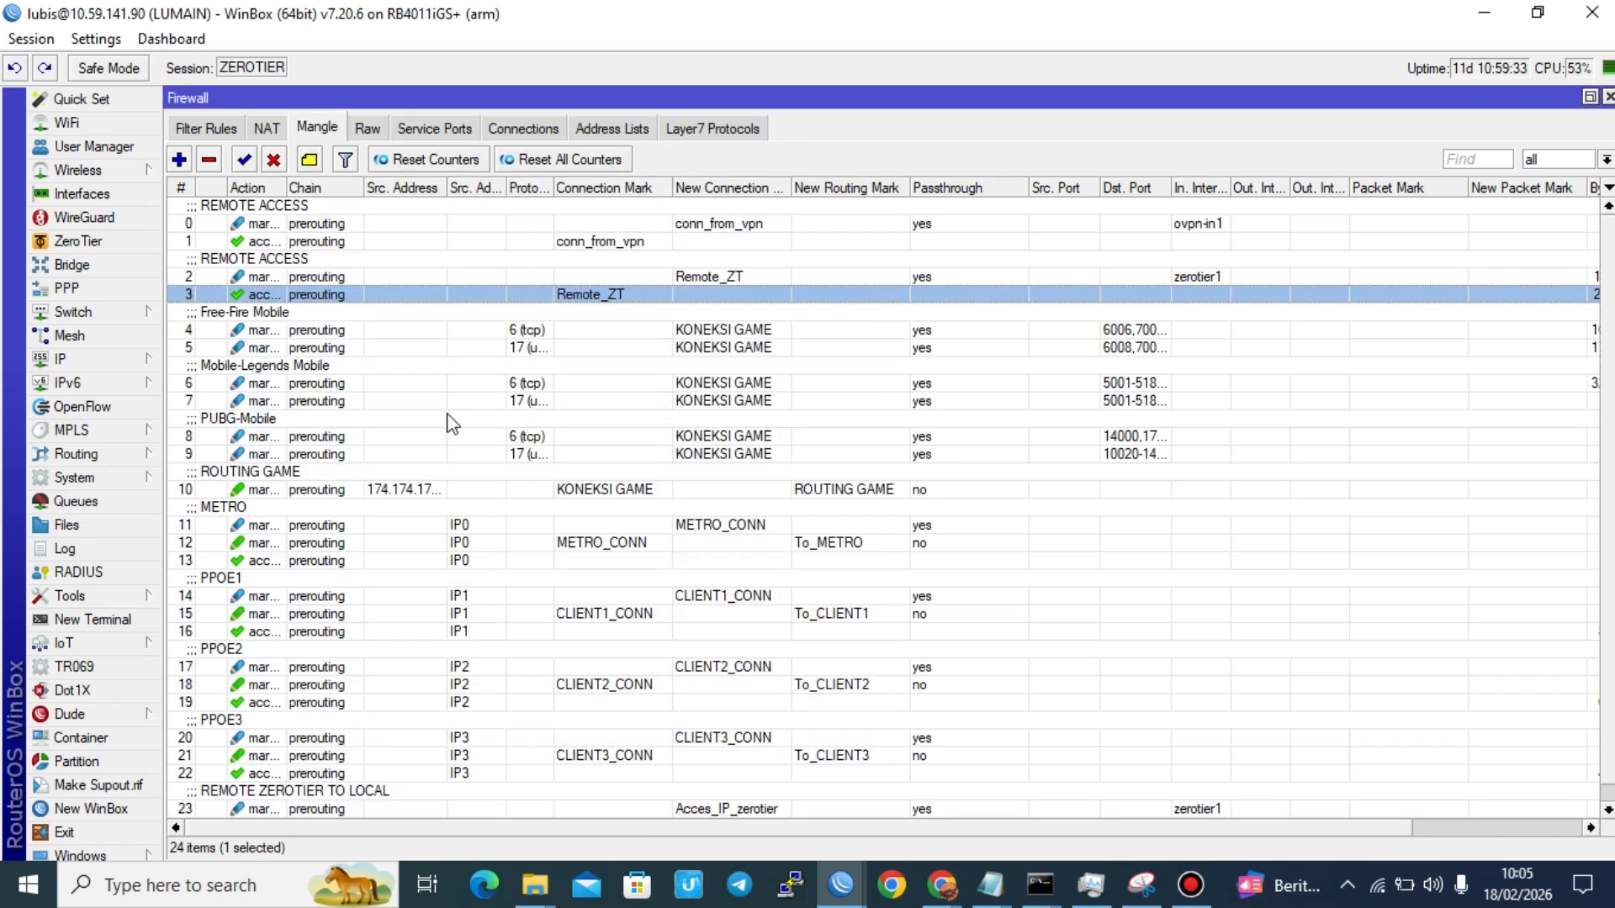
Step: Move the REMOTE ZEROTIER TO LOCAL mangle rule directly above the REMOTE ACCESS group that uses zerotier1
{"action": "left_click", "coordinate": [296, 808]}
{"action": "left_click_drag", "start_coordinate": [336, 811], "coordinate": [350, 256]}
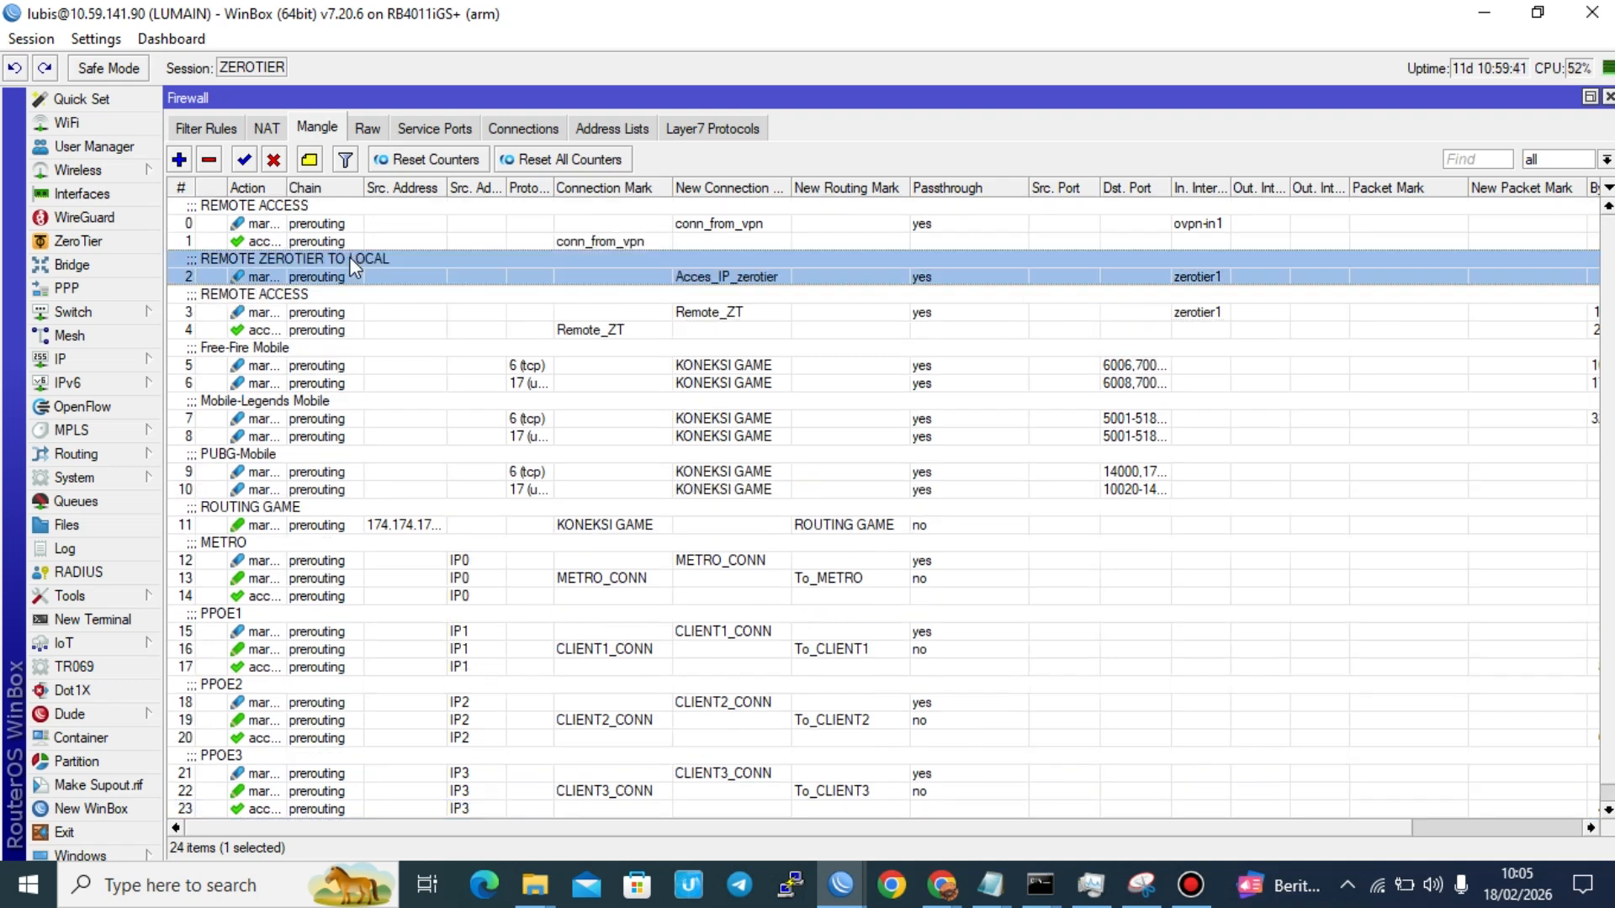
Step: Disable the two REMOTE ACCESS mangle rules that use zerotier1 and the Remote_ZT connection mark
{"action": "left_click", "coordinate": [331, 312]}
{"action": "left_click", "coordinate": [318, 329], "text": "shift"}
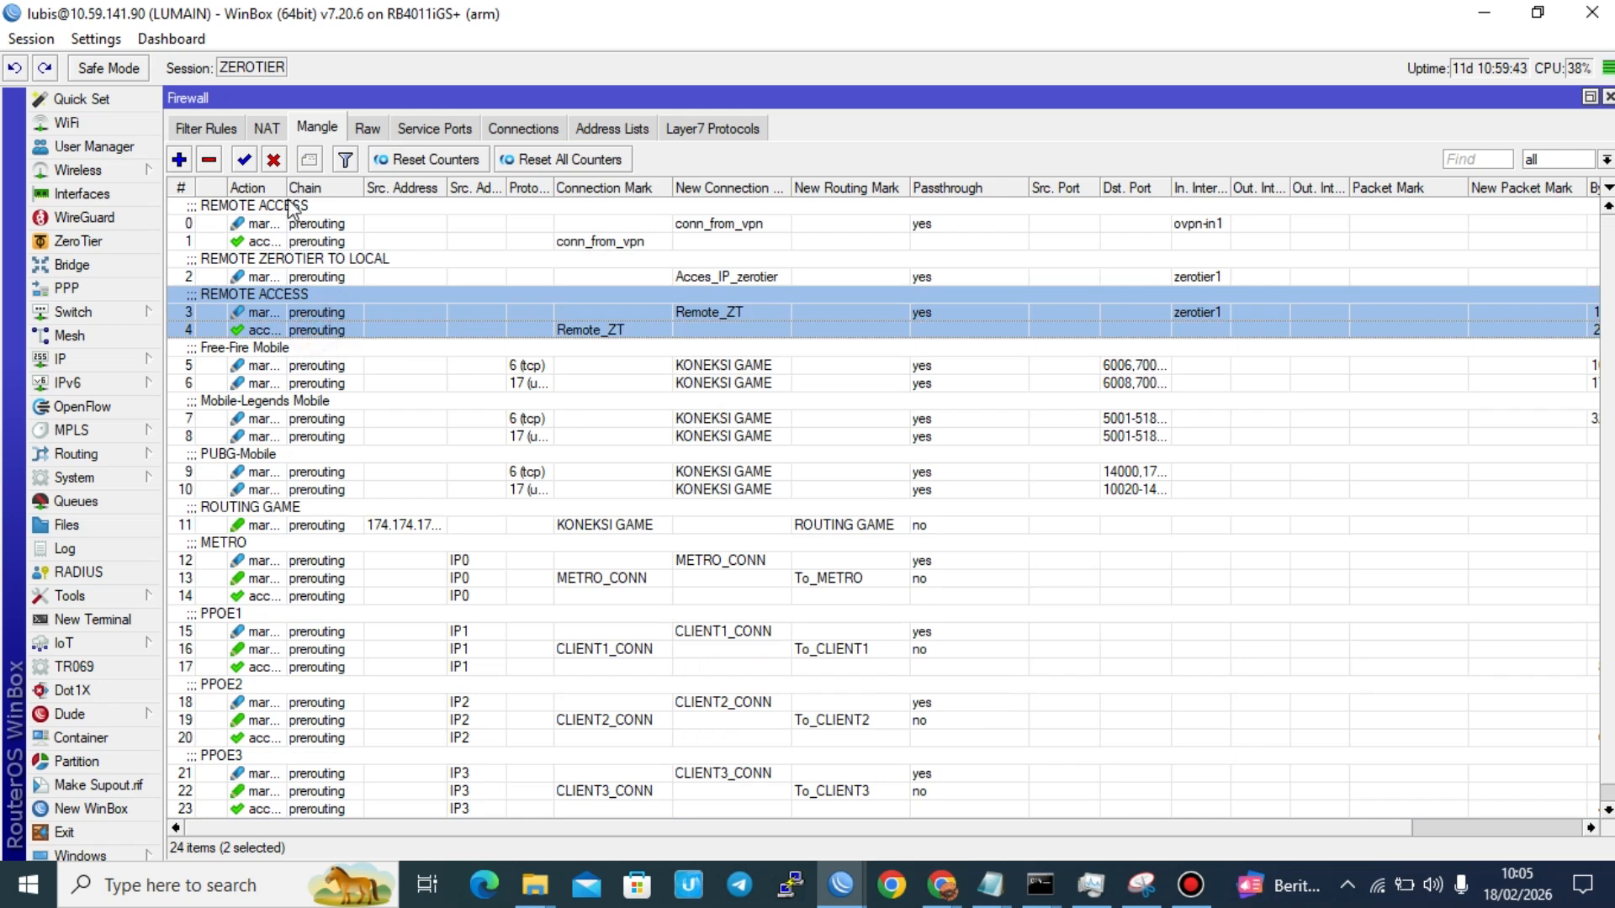
{"action": "left_click", "coordinate": [273, 159]}
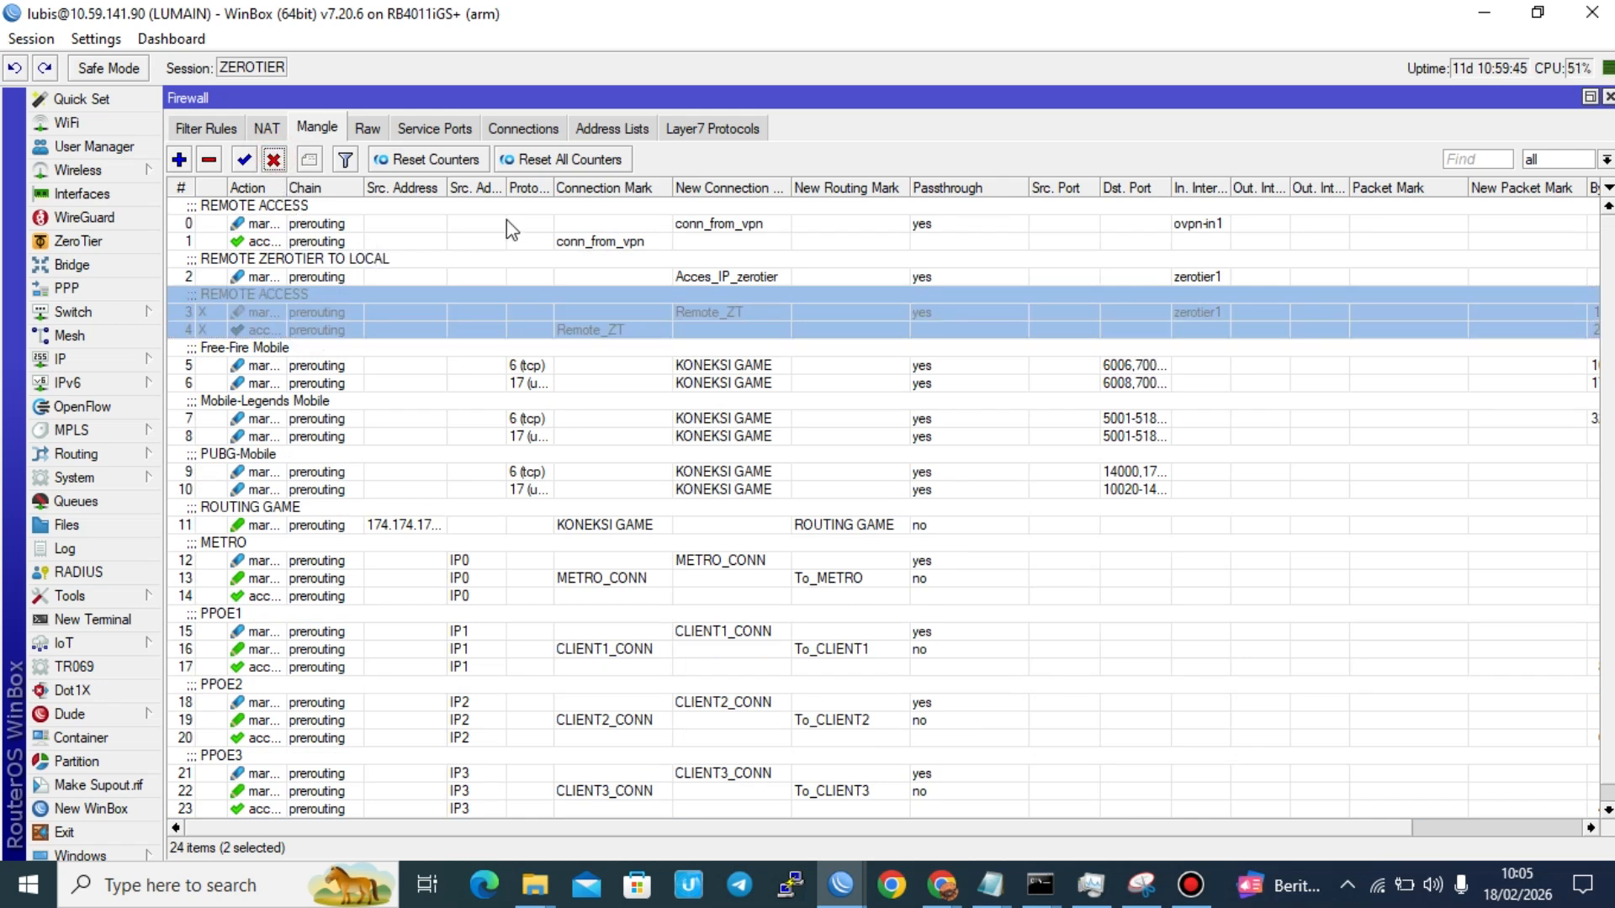
Step: Start a new mangle rule in the prerouting chain that matches the connection mark Acces_IP_zerotier
{"action": "left_click", "coordinate": [656, 275]}
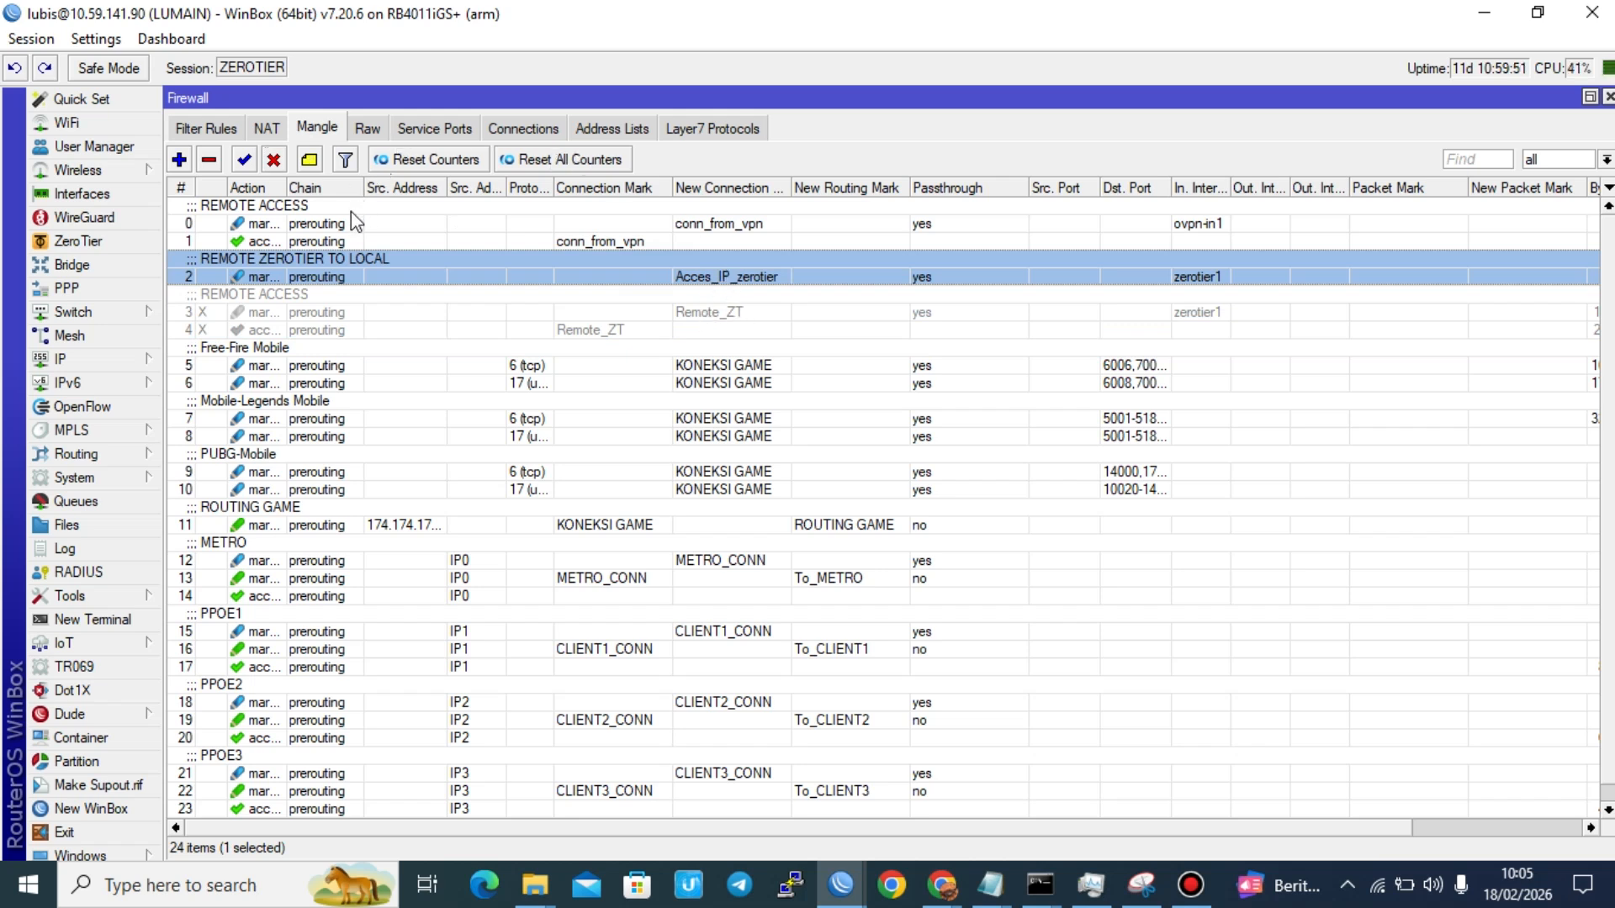
{"action": "left_click", "coordinate": [178, 159]}
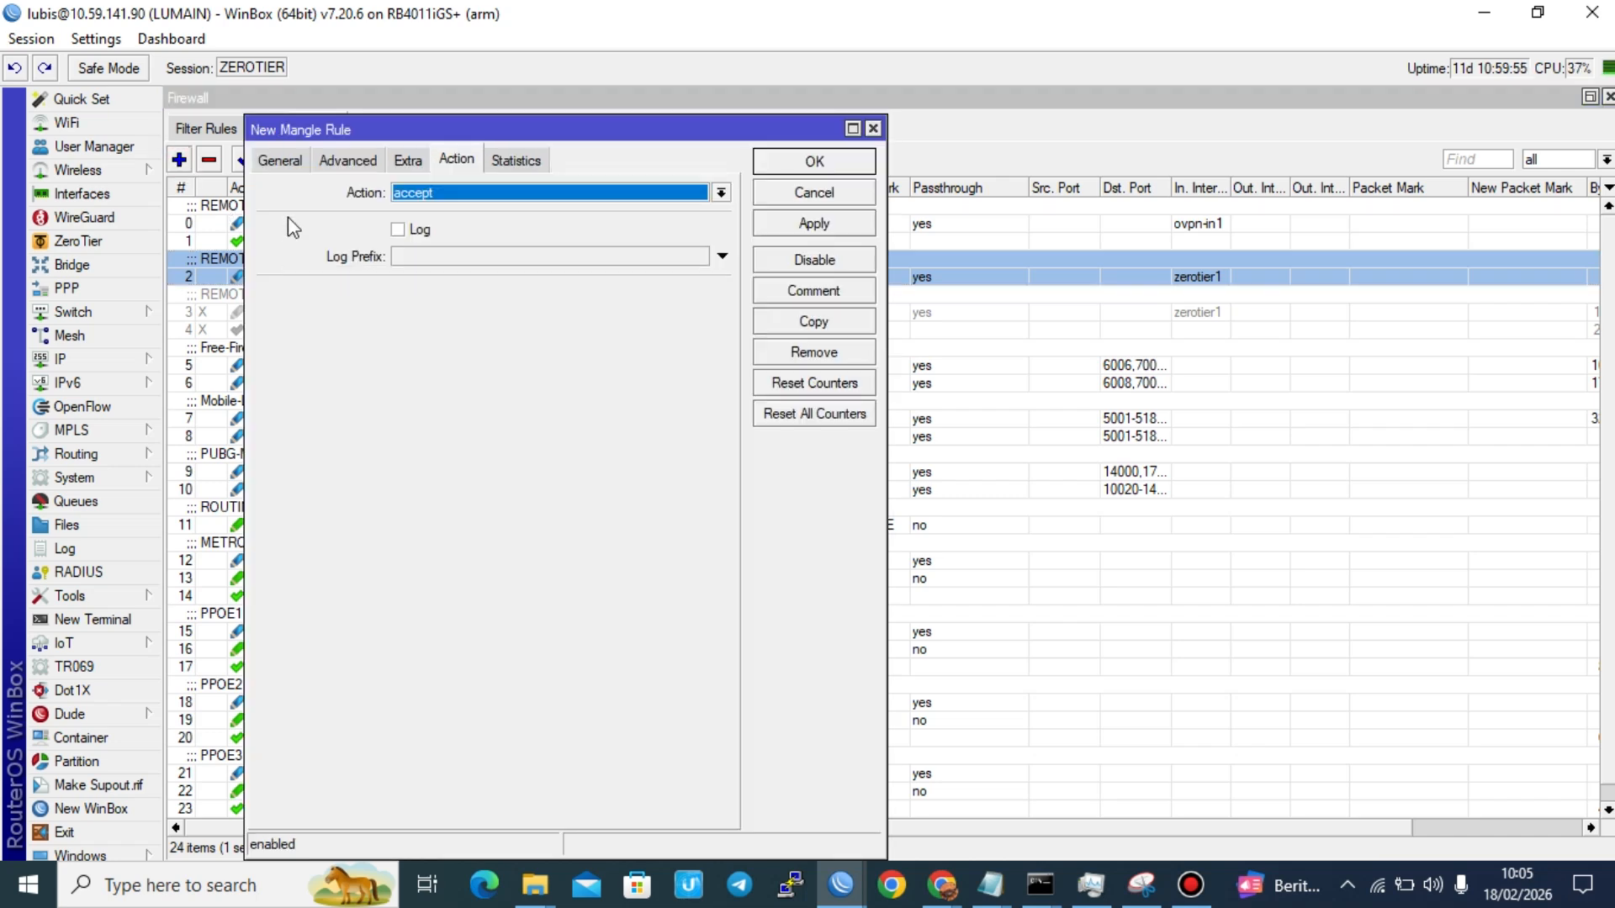
{"action": "left_click", "coordinate": [280, 159]}
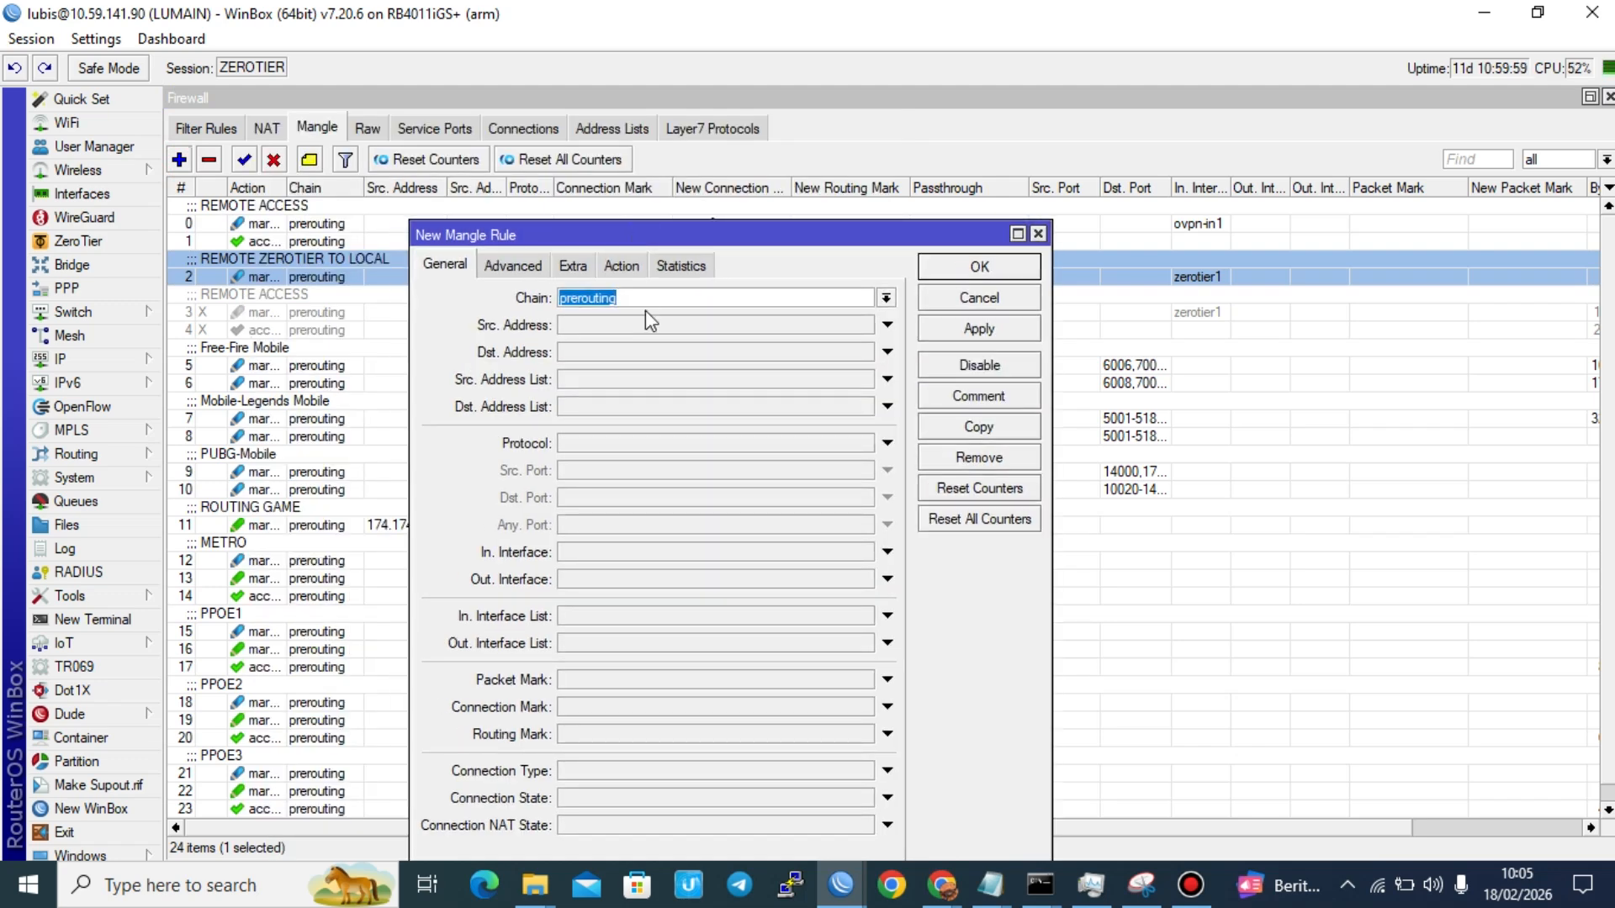
{"action": "left_click", "coordinate": [594, 707]}
{"action": "left_click", "coordinate": [865, 602]}
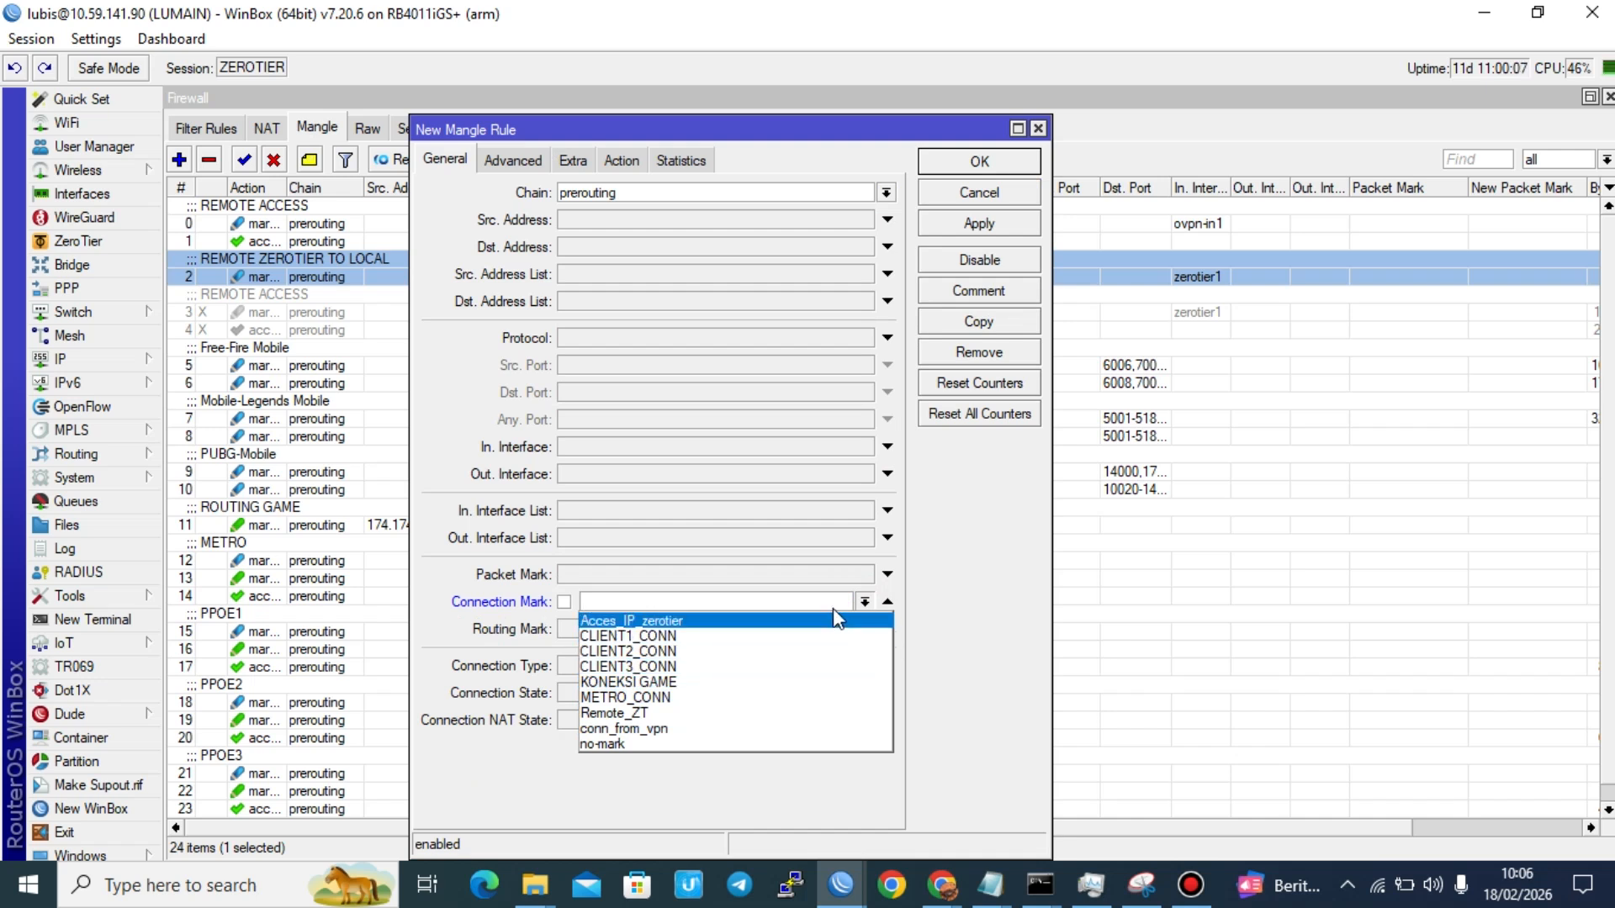
{"action": "left_click", "coordinate": [805, 621]}
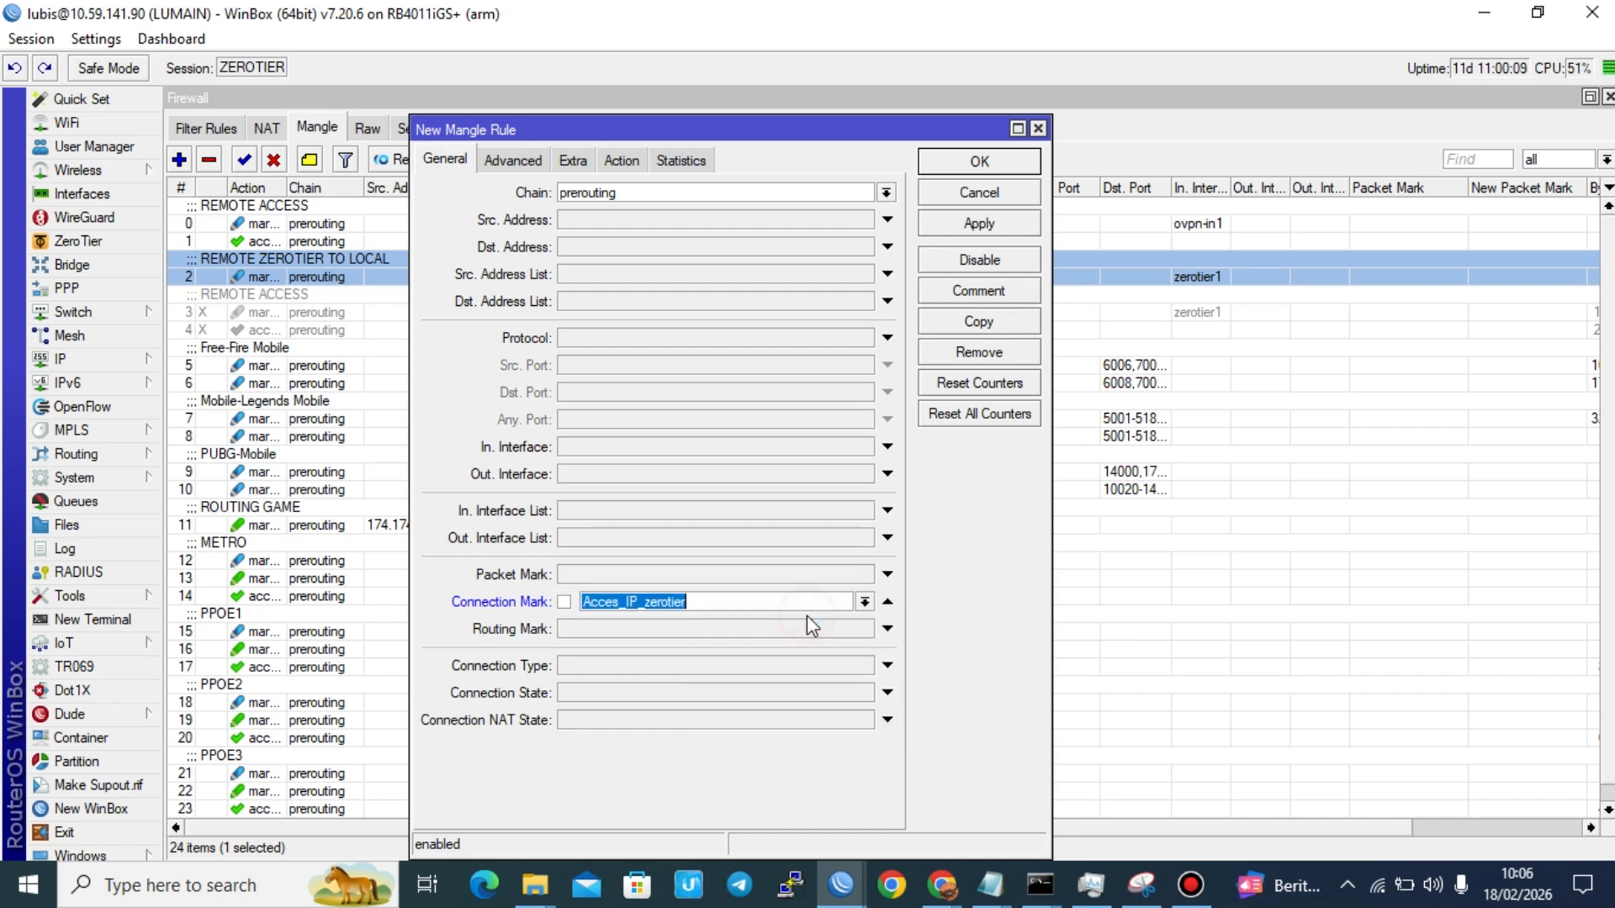
Step: Keep the new mangle rule's action as accept and save the rule
{"action": "left_click", "coordinate": [621, 160]}
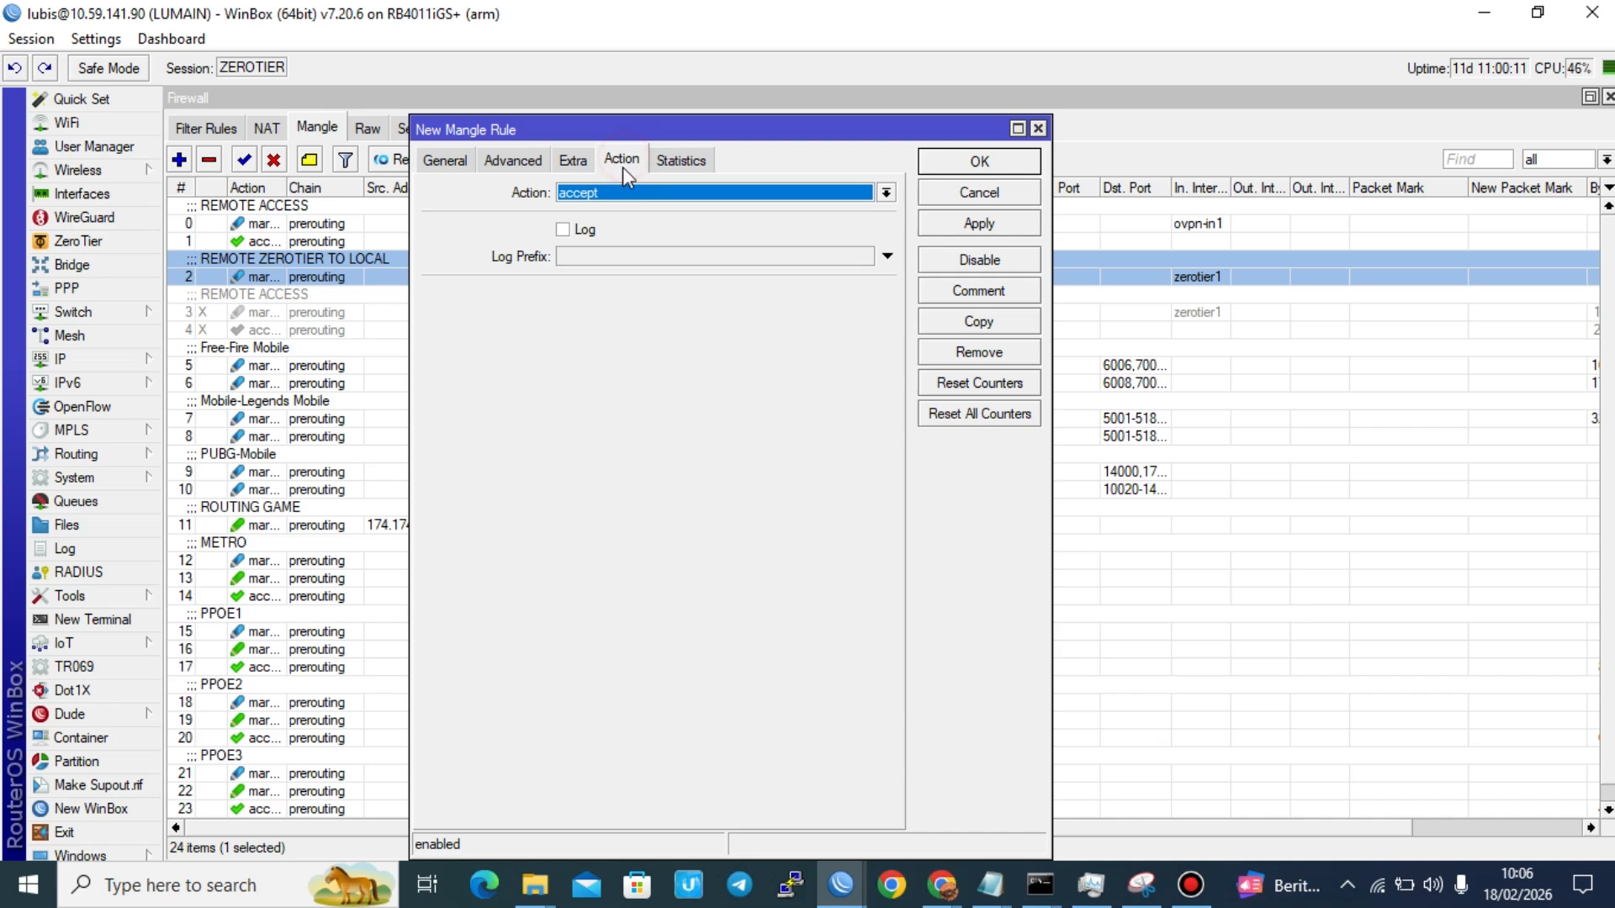
{"action": "left_click", "coordinate": [620, 193]}
{"action": "left_click", "coordinate": [620, 193]}
{"action": "left_click", "coordinate": [981, 163]}
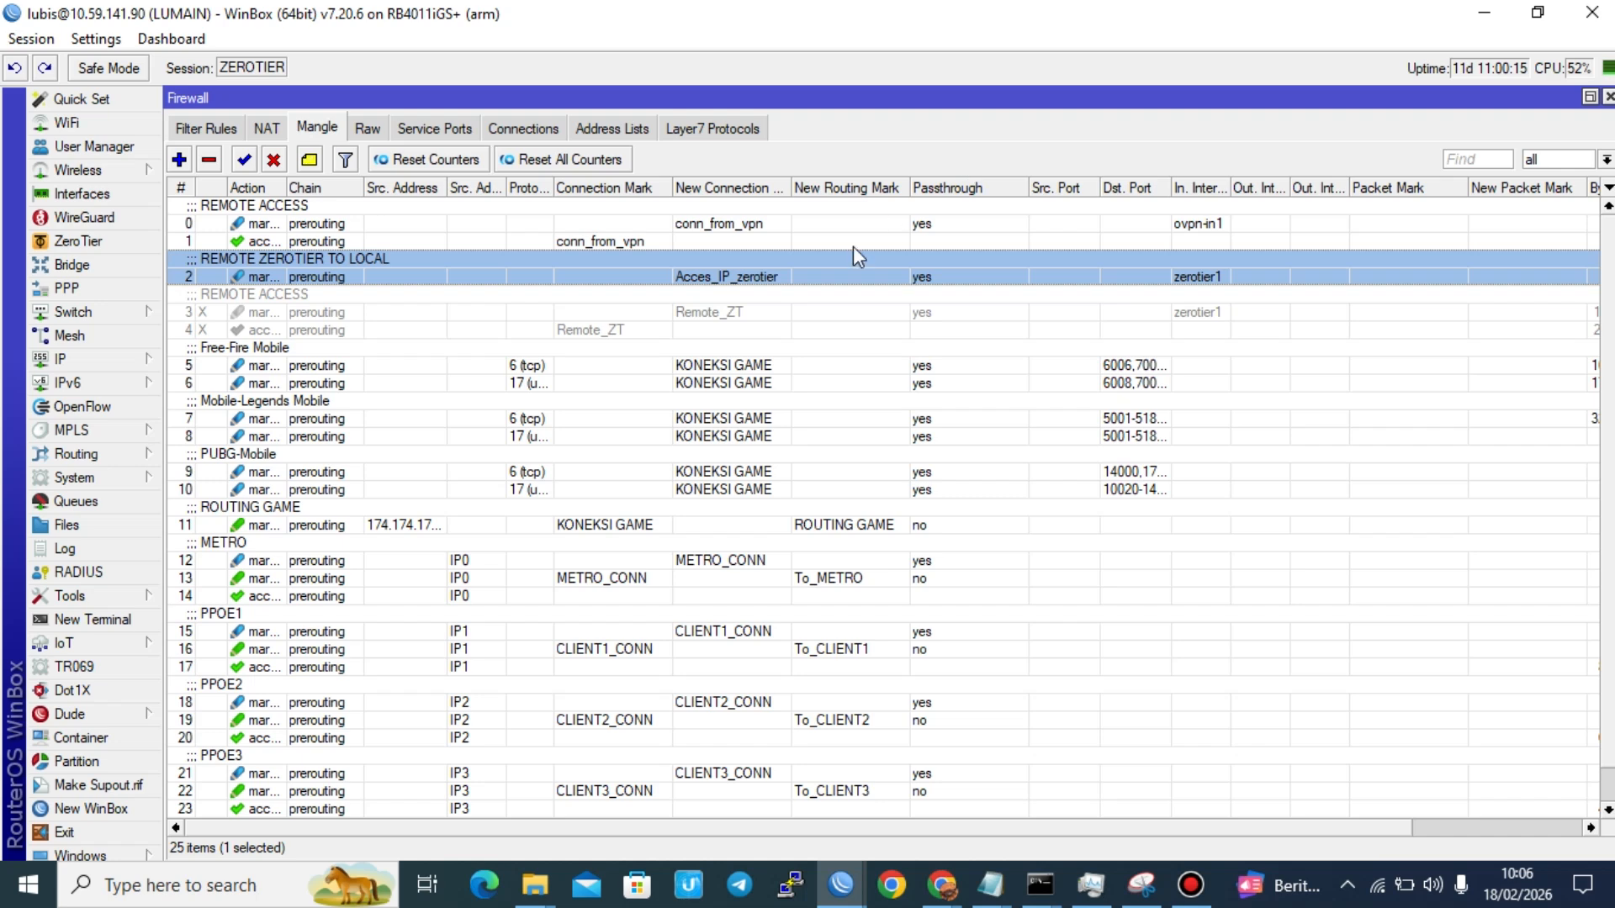
Step: Move the new Acces_IP_zerotier accept rule directly below the REMOTE ZEROTIER TO LOCAL mark connection rule
{"action": "left_click", "coordinate": [423, 810]}
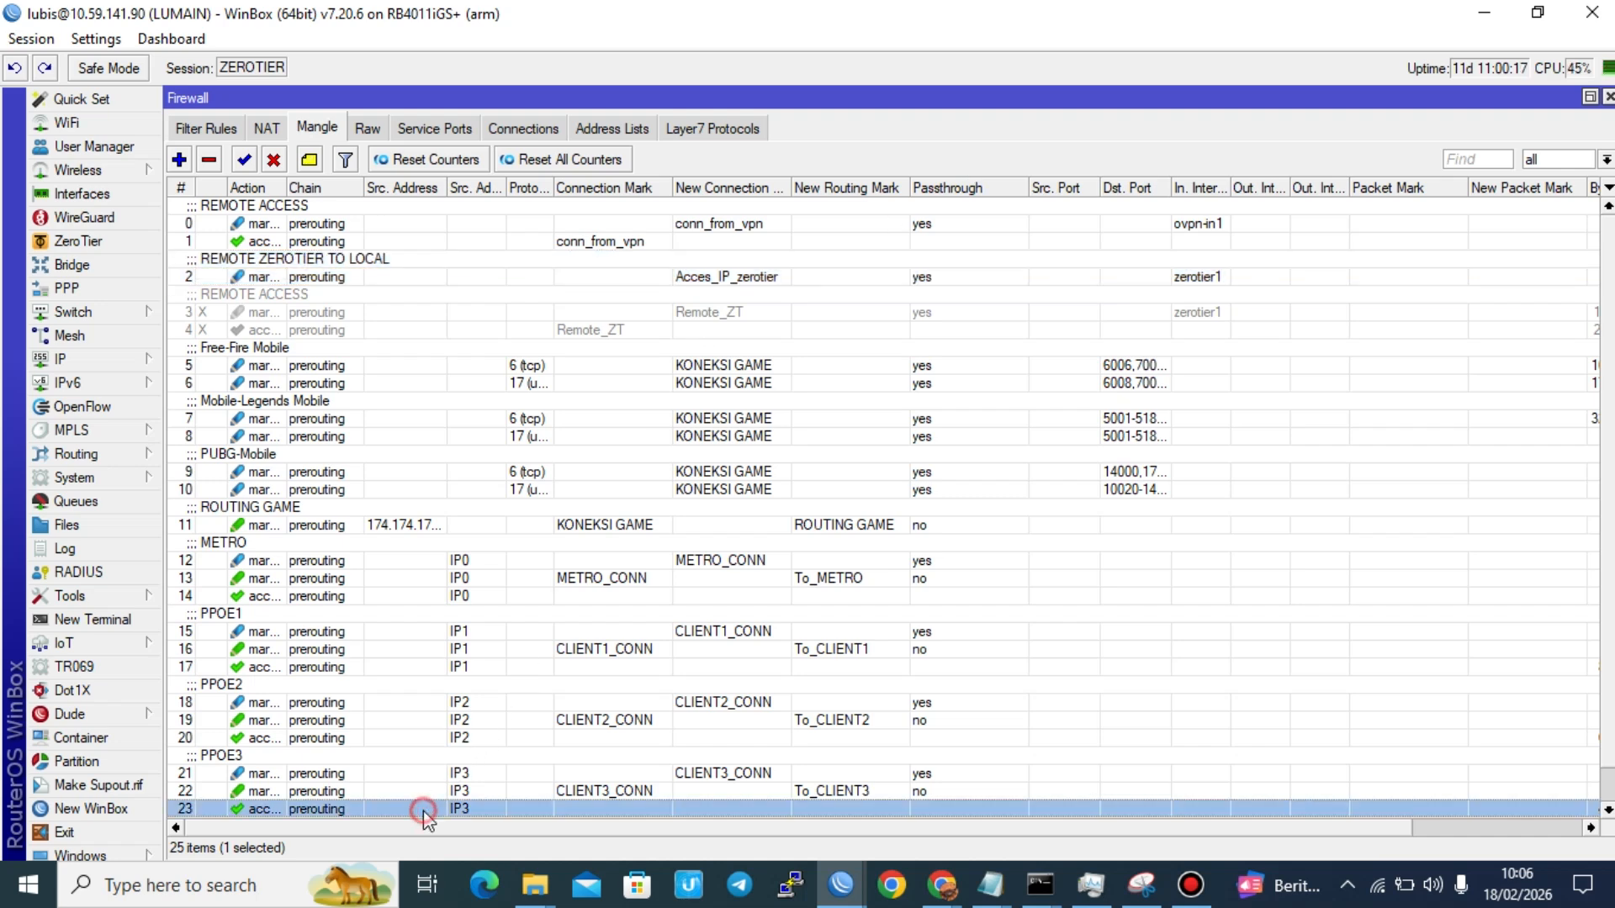
{"action": "key", "text": "Down"}
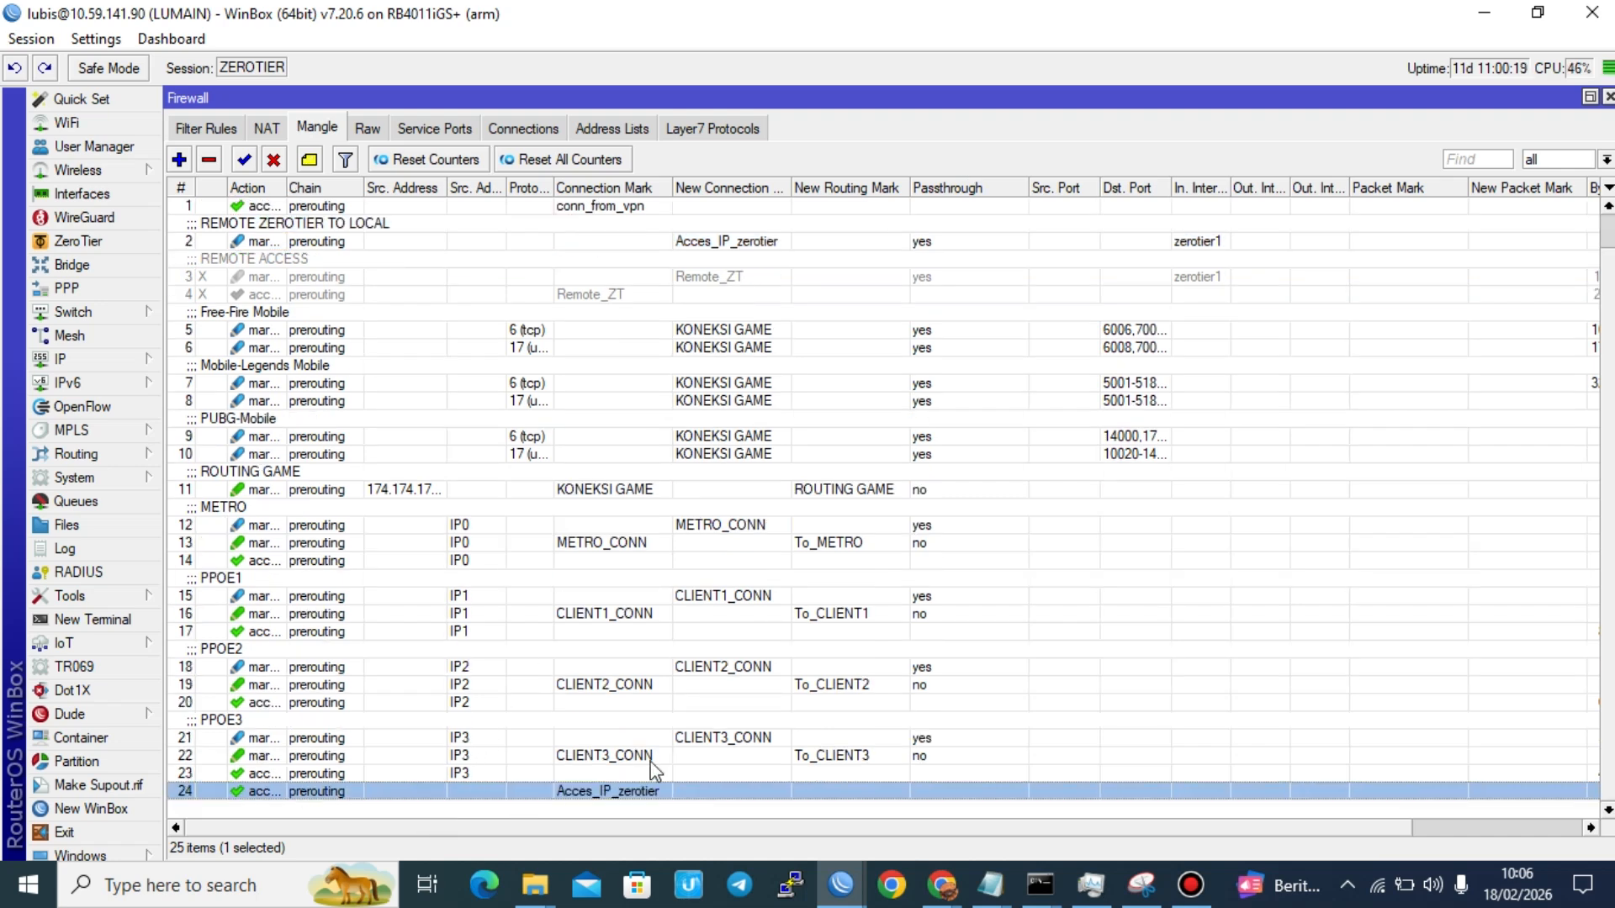
{"action": "left_click_drag", "start_coordinate": [645, 797], "coordinate": [624, 272]}
{"action": "key", "text": "Up"}
{"action": "key", "text": "Up"}
{"action": "key", "text": "Up"}
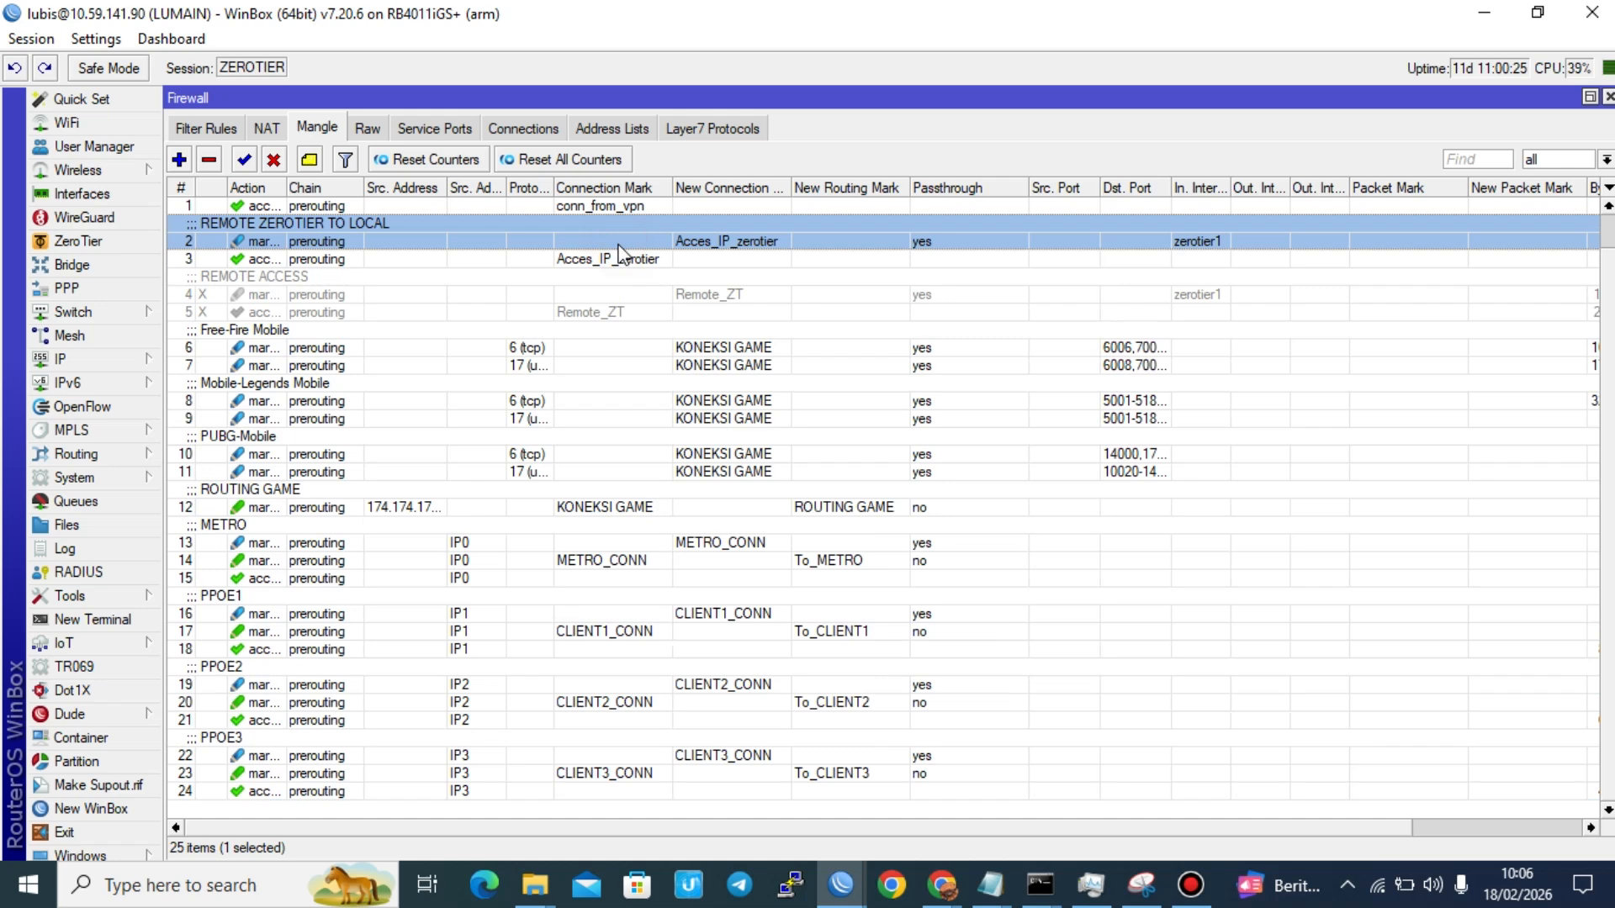
{"action": "left_click", "coordinate": [622, 252]}
{"action": "key", "text": "Up"}
{"action": "key", "text": "Up"}
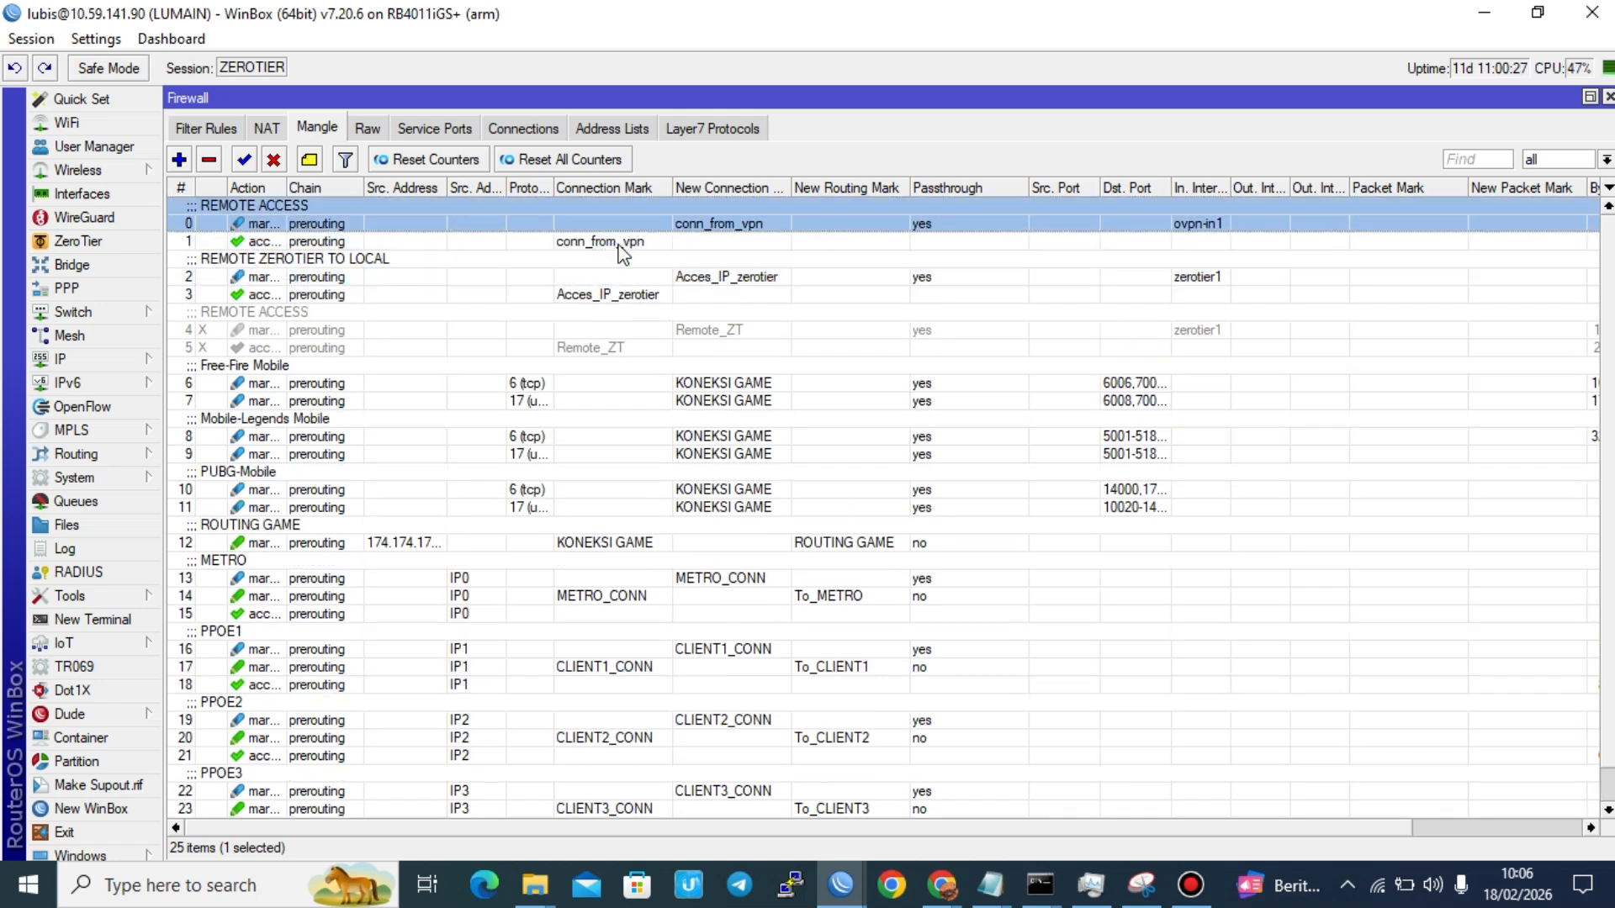
{"action": "key", "text": "Down"}
{"action": "key", "text": "Down"}
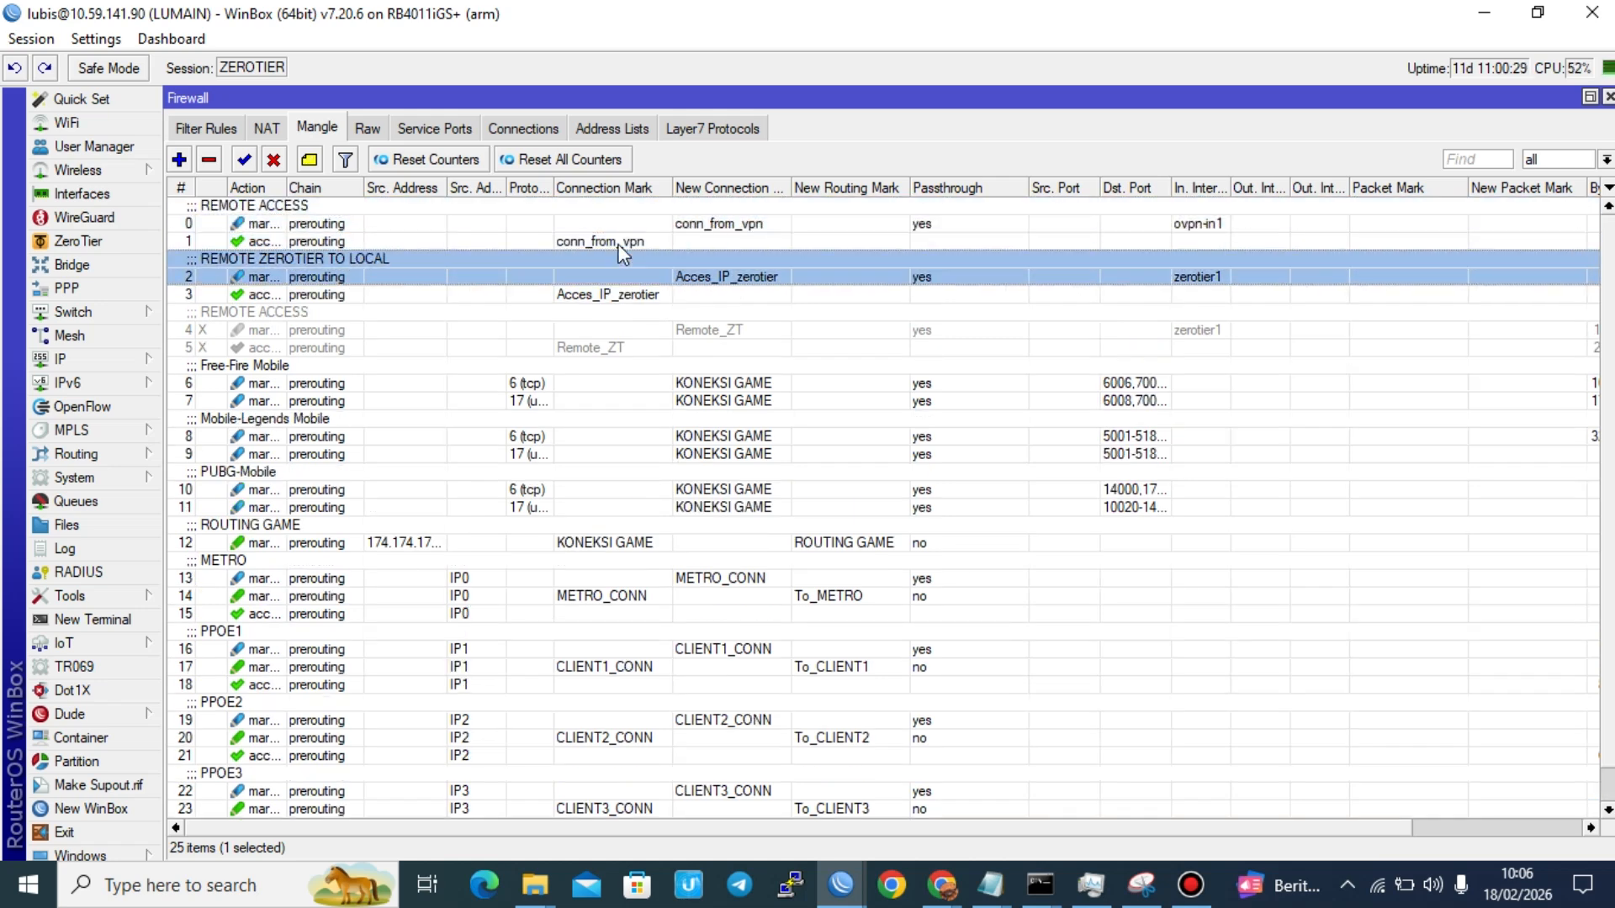
Step: Switch to Chrome and open 10.59.141.90 in a new tab to test access to the local device
{"action": "key", "text": "alt+Tab"}
{"action": "key", "text": "alt+Tab"}
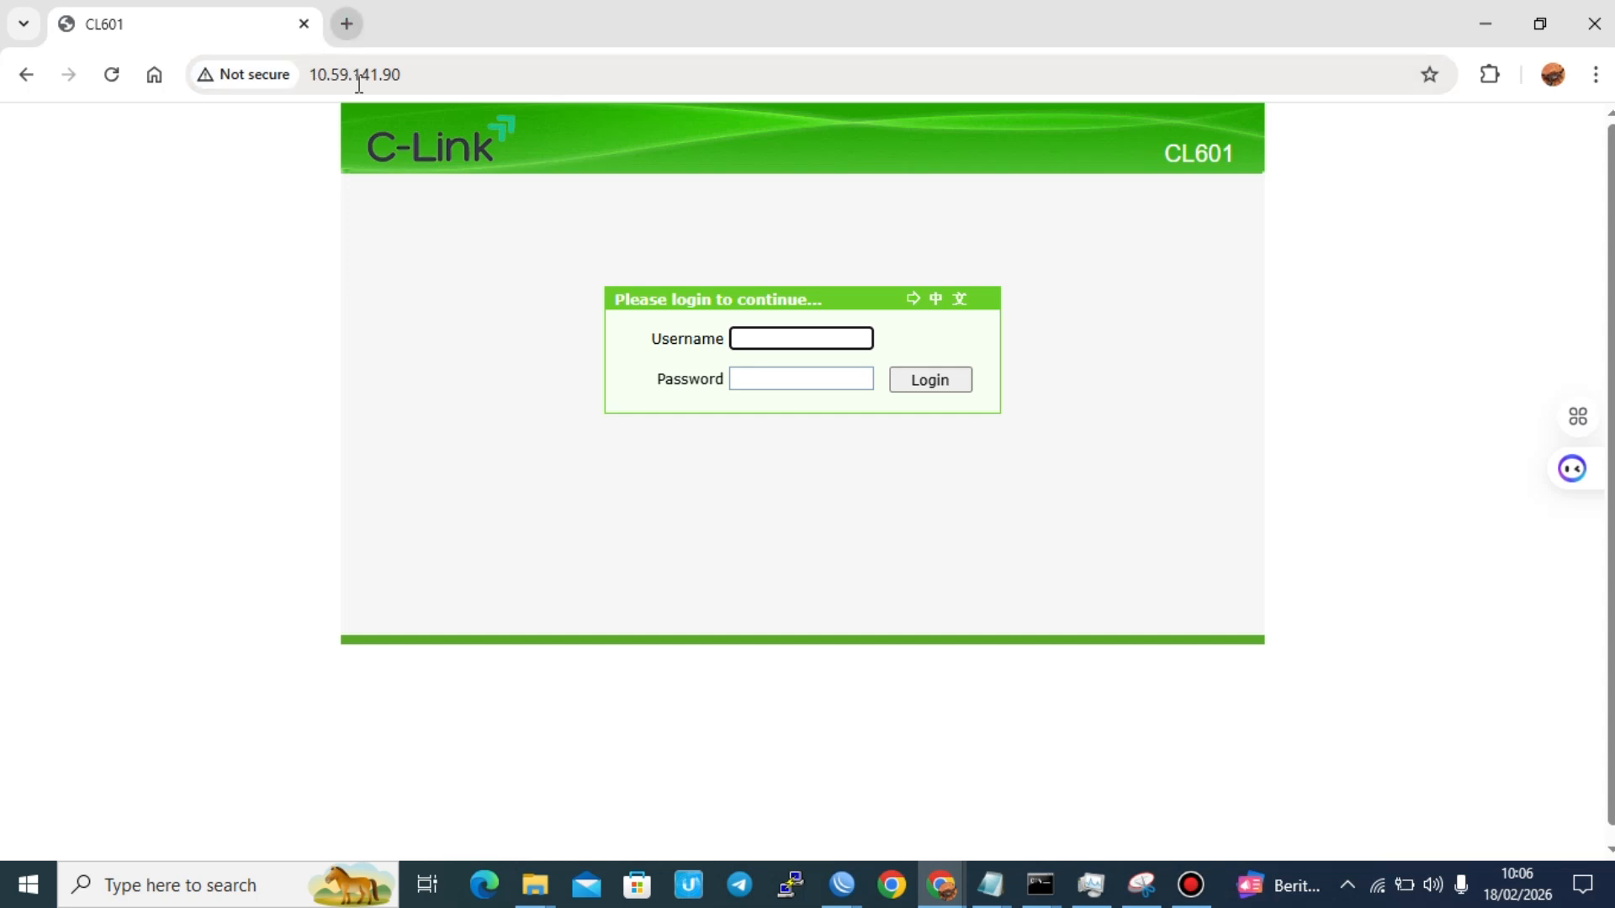
{"action": "left_click", "coordinate": [346, 24]}
{"action": "type", "text": "10.59.141.90"}
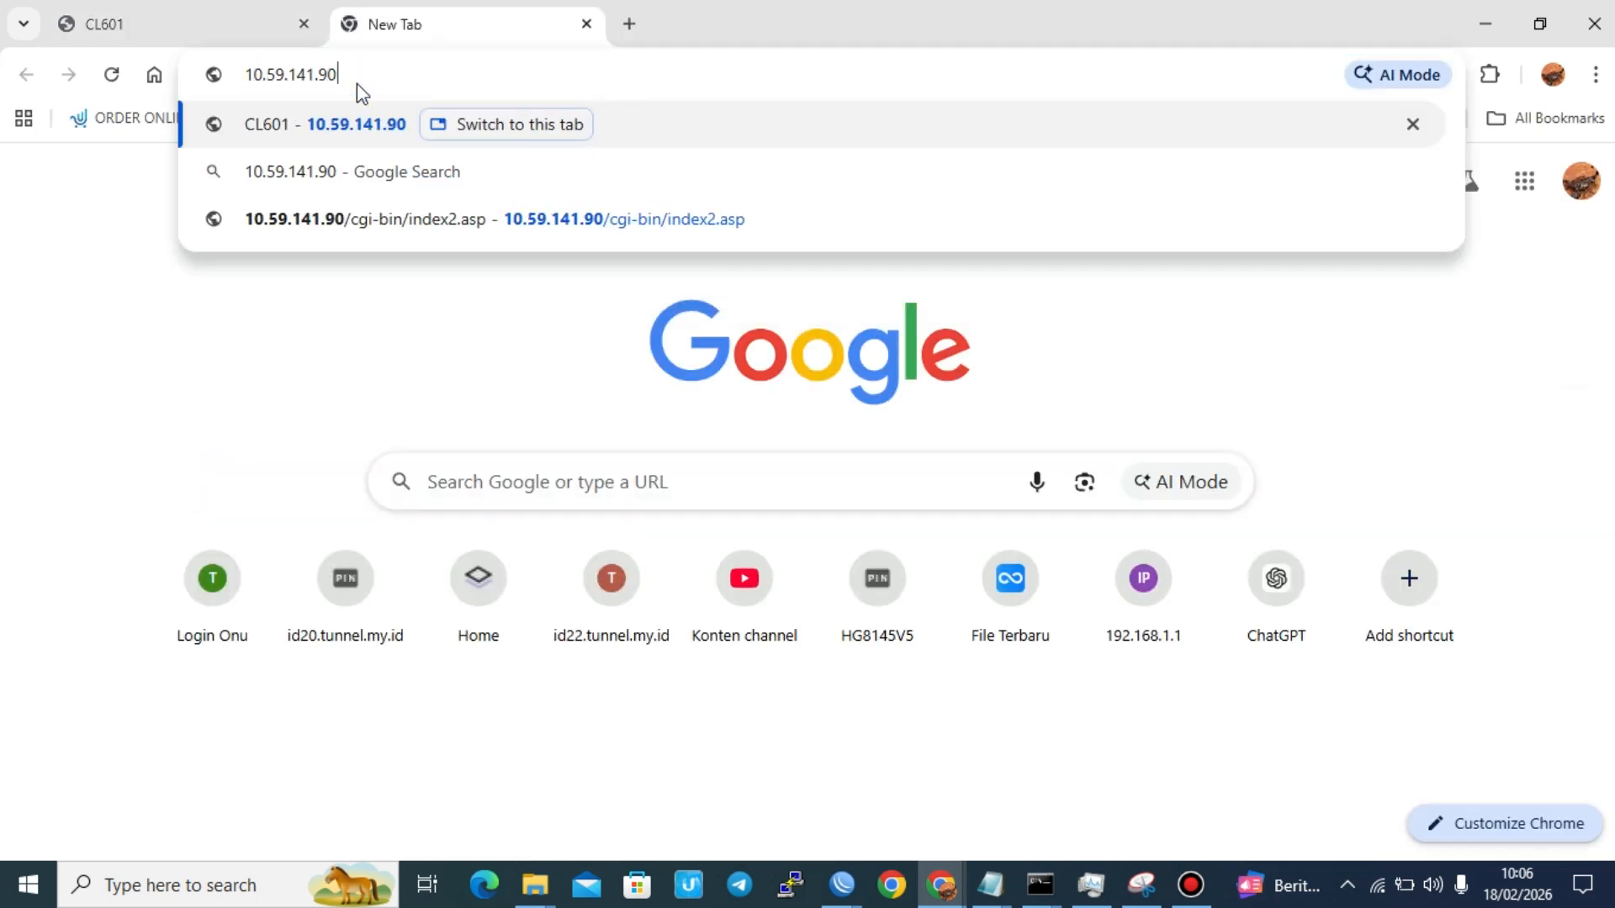
{"action": "key", "text": "Return"}
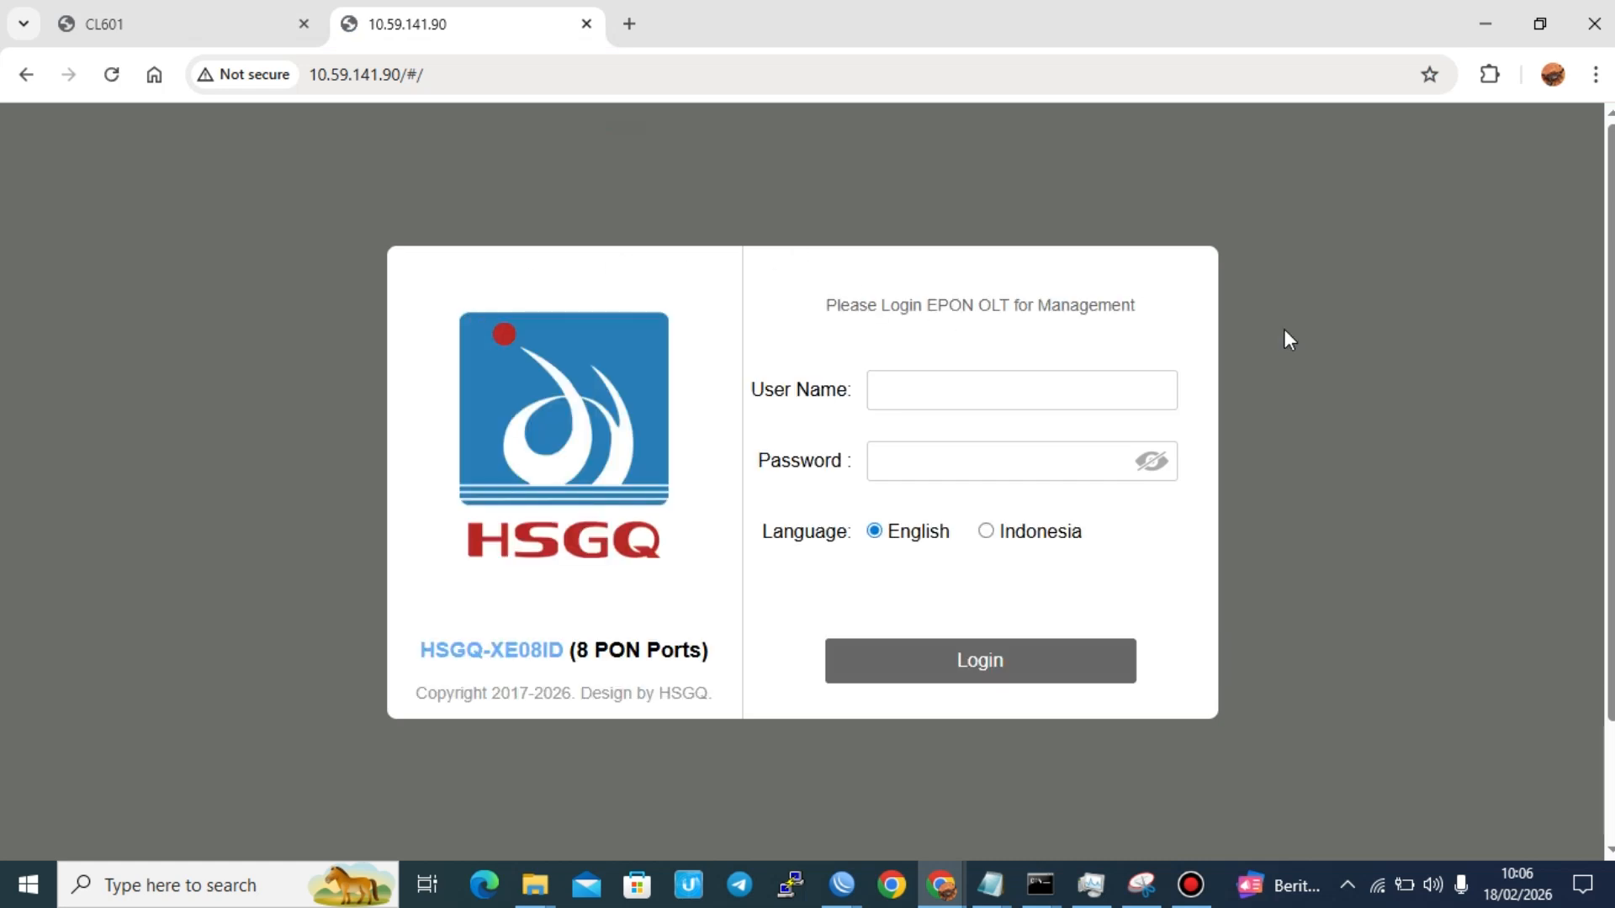
{"action": "scroll", "coordinate": [1514, 377], "scroll_direction": "down", "scroll_amount": 1}
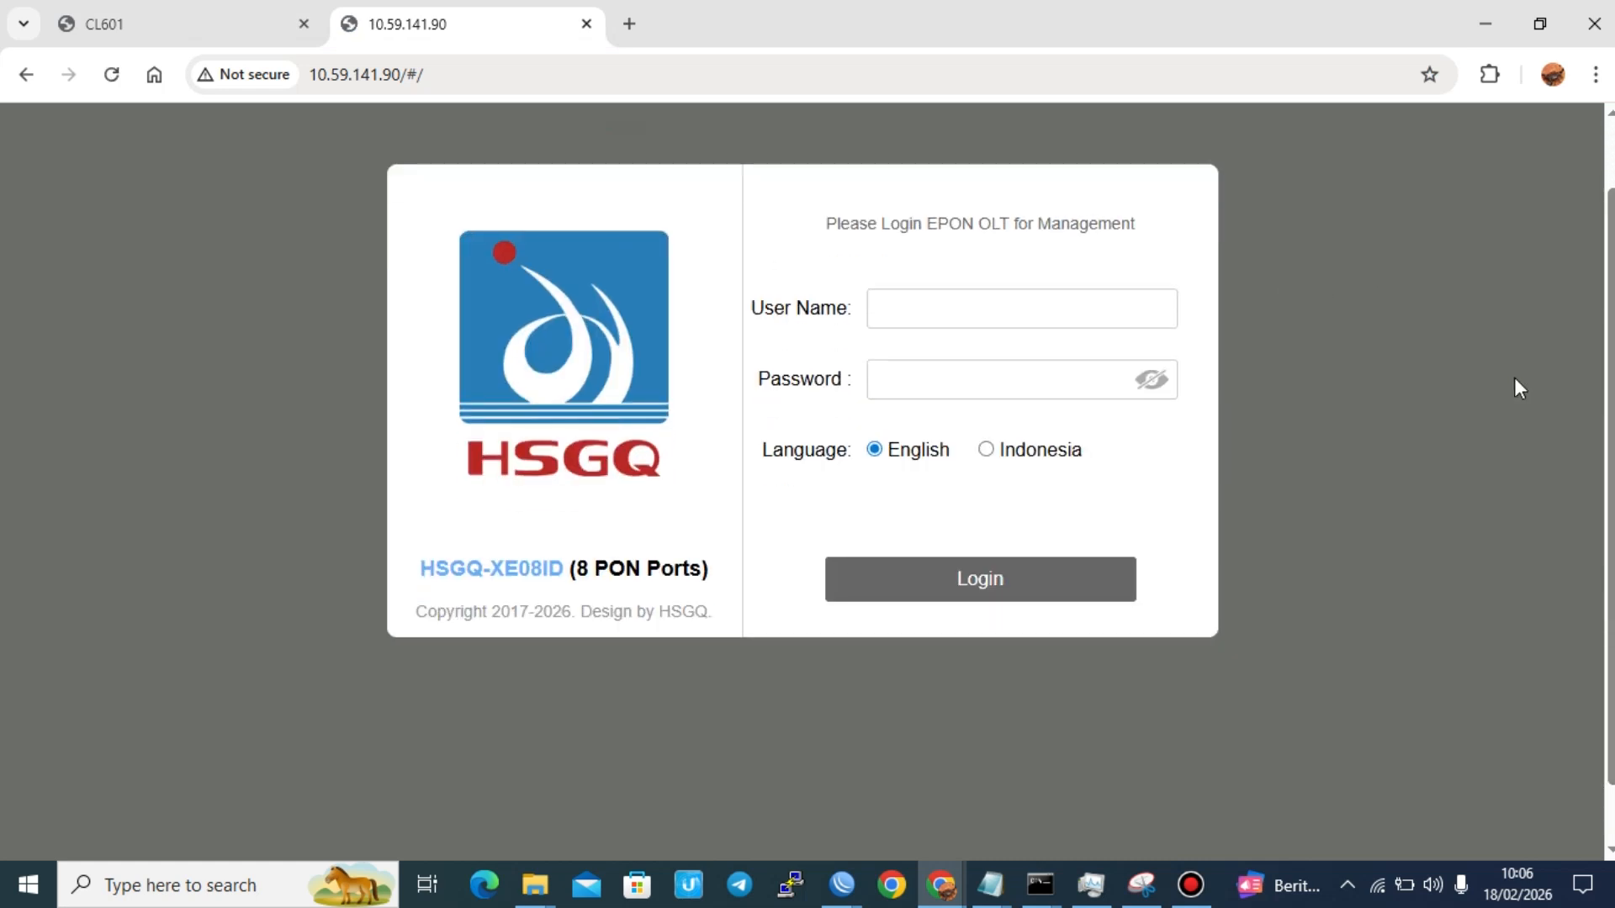
{"action": "scroll", "coordinate": [1506, 204], "scroll_direction": "up", "scroll_amount": 1}
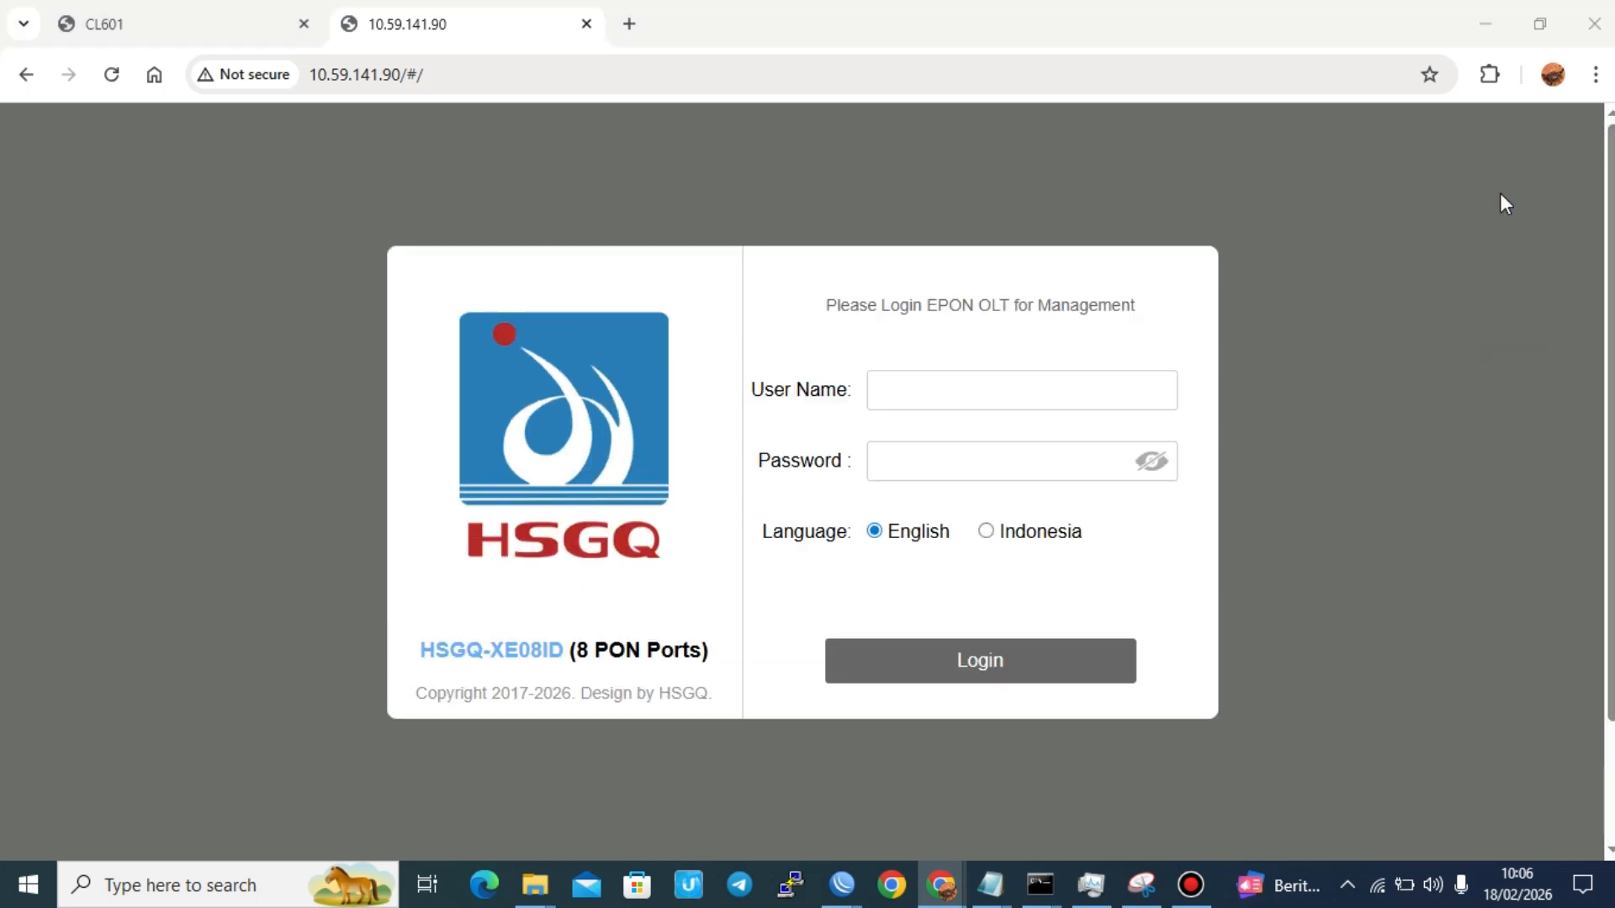
Step: Switch back to WinBox and review the two mangle rules under REMOTE ZEROTIER TO LOCAL
{"action": "key", "text": "alt+Tab"}
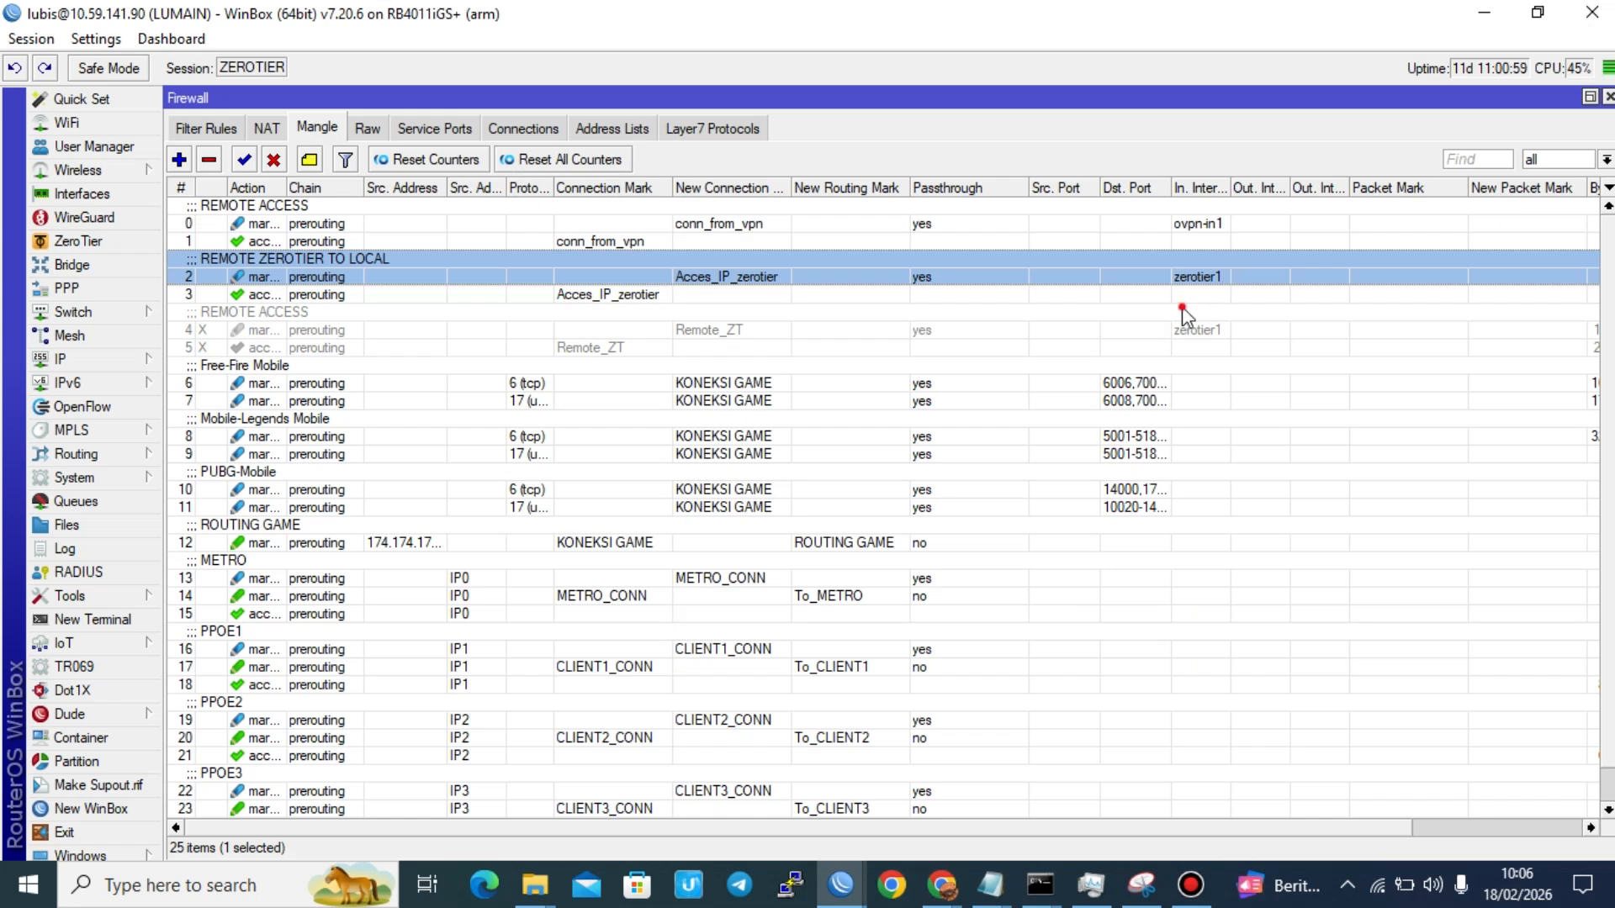
{"action": "left_click", "coordinate": [1194, 299]}
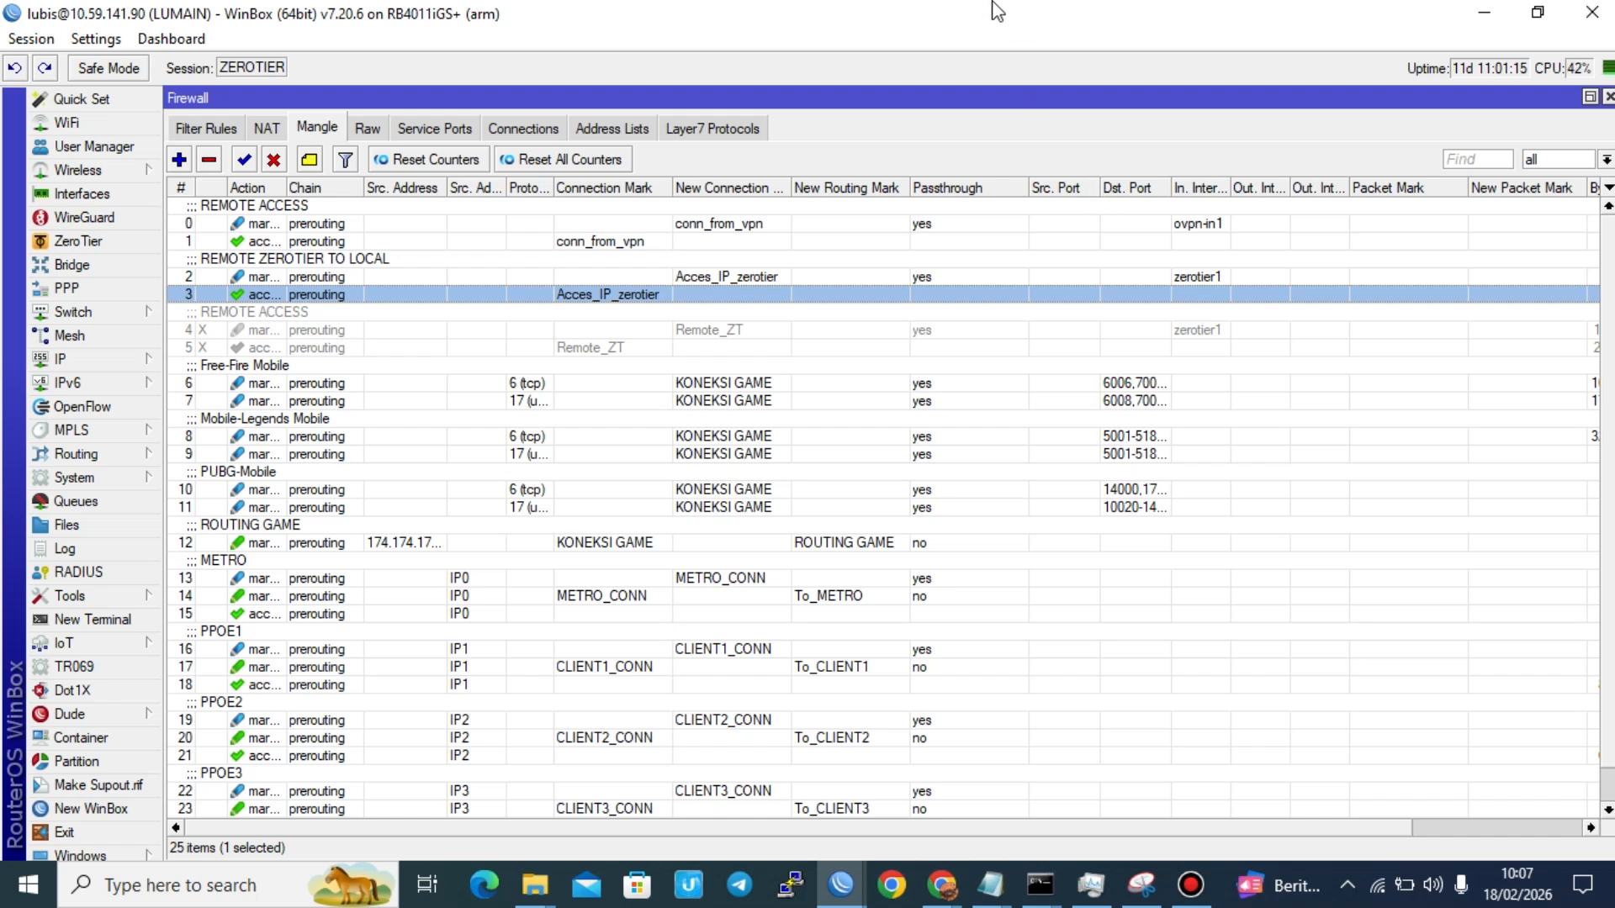
{"action": "mouse_move", "coordinate": [996, 11]}
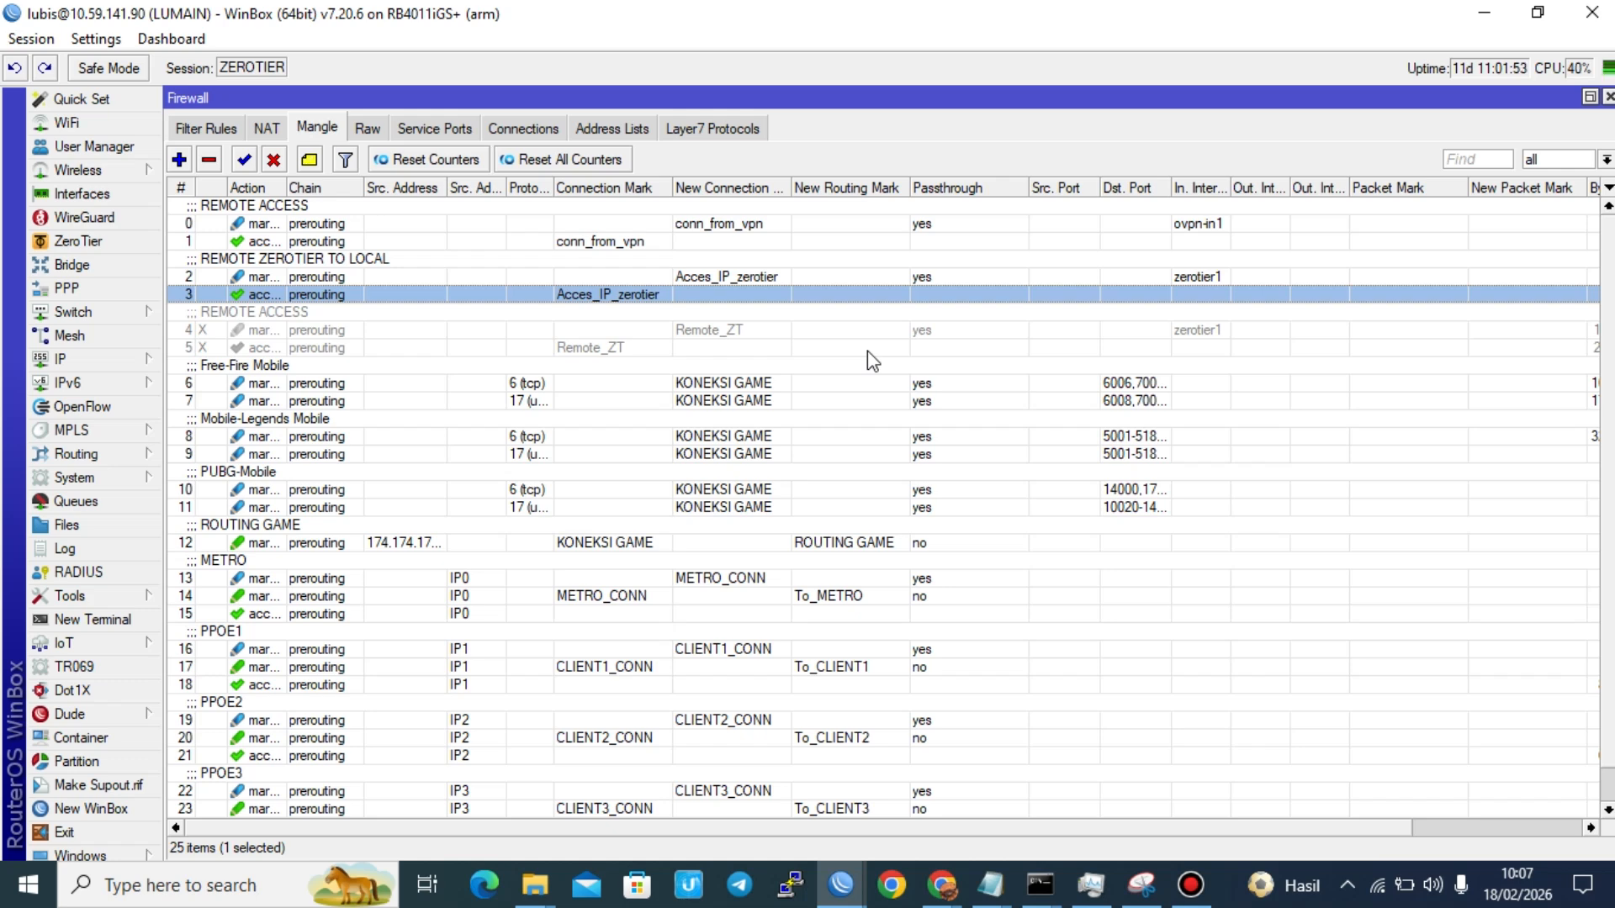
{"action": "left_click", "coordinate": [929, 276]}
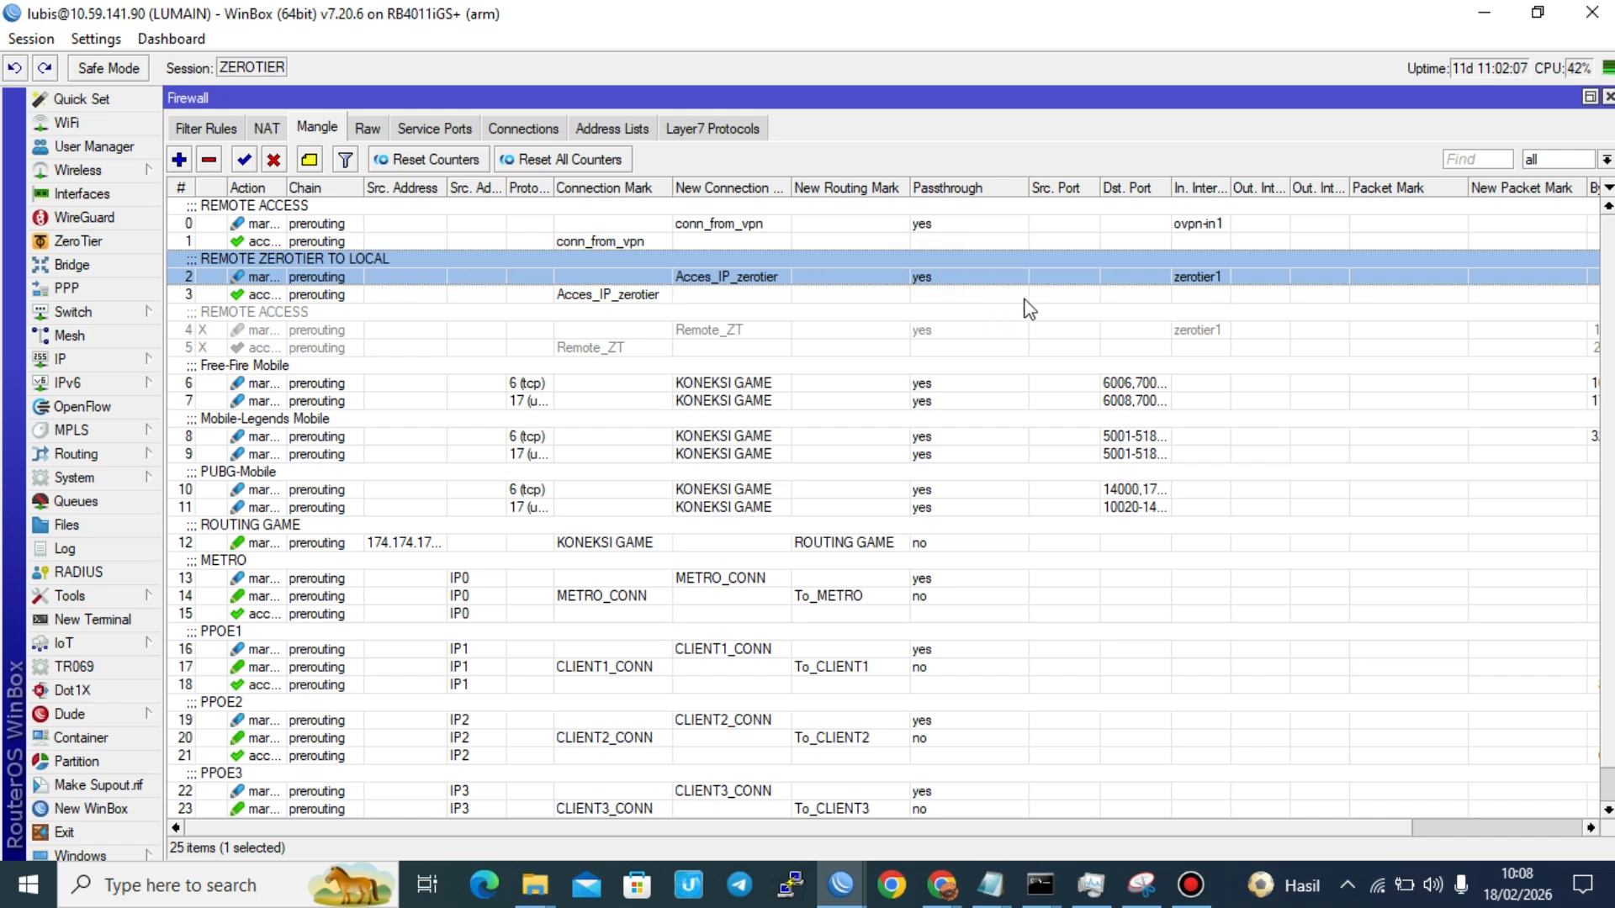
{"action": "left_click", "coordinate": [915, 14]}
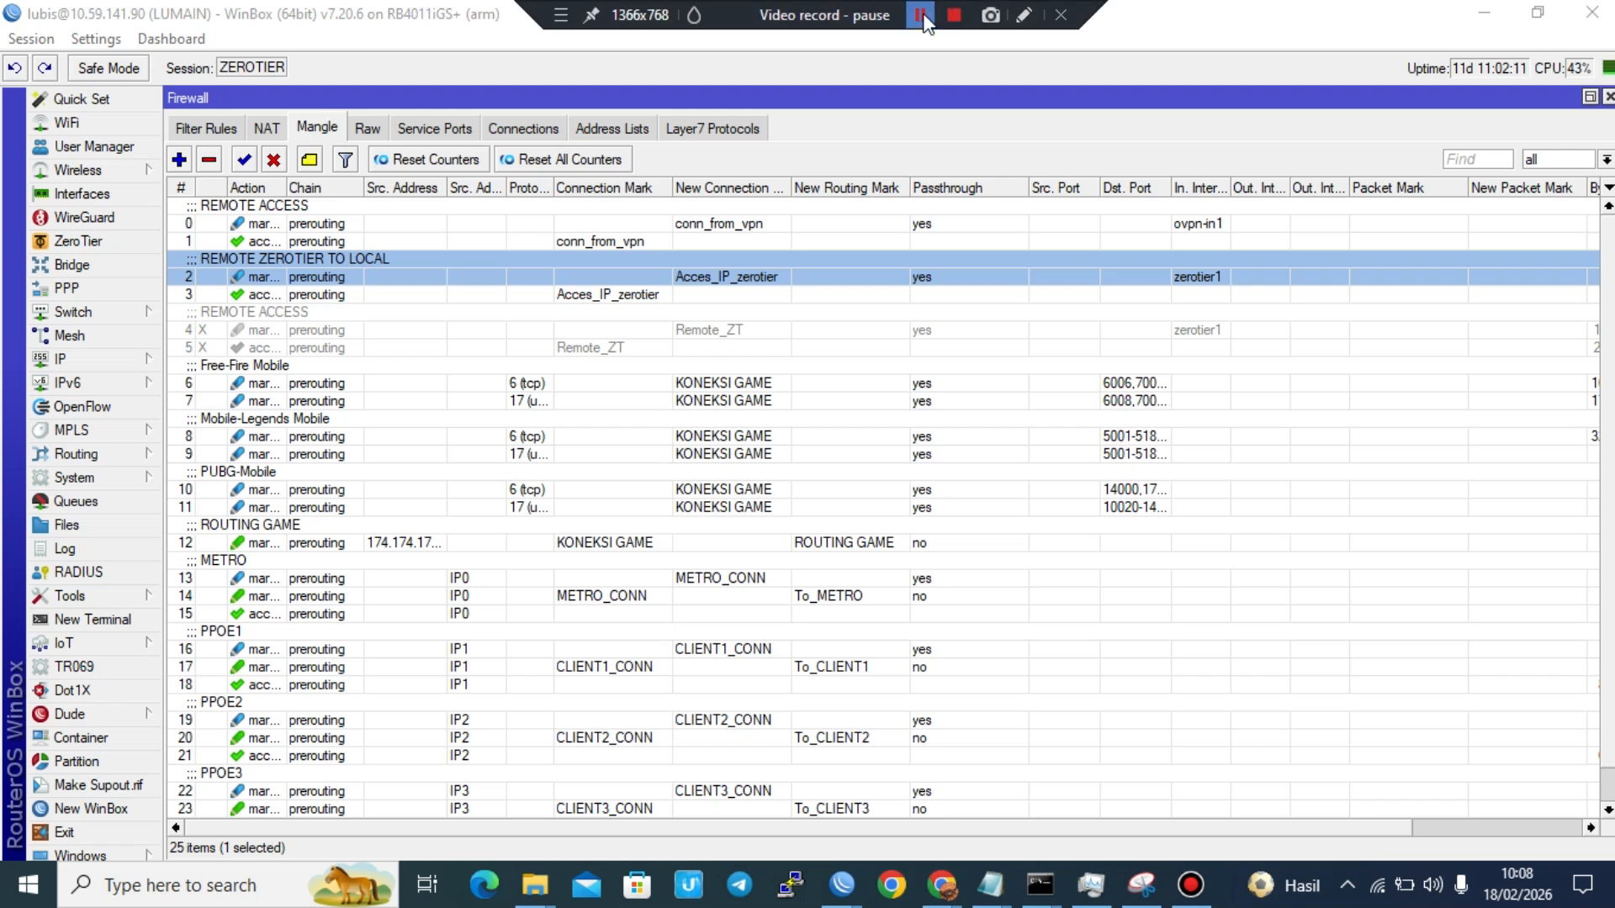